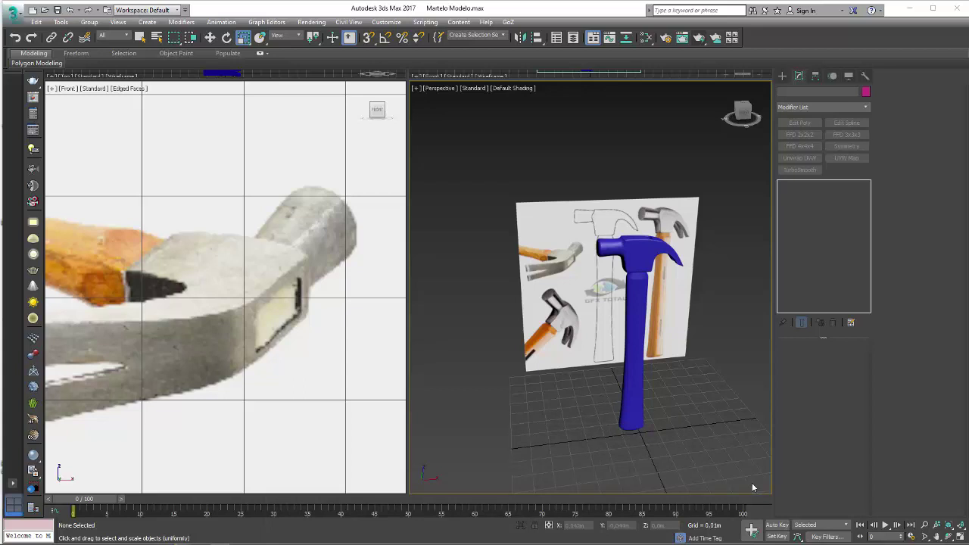
# - Check in Render Setup that V-Ray Next is the renderer, then open the Slate Material Editor
pyautogui.click(663, 38)
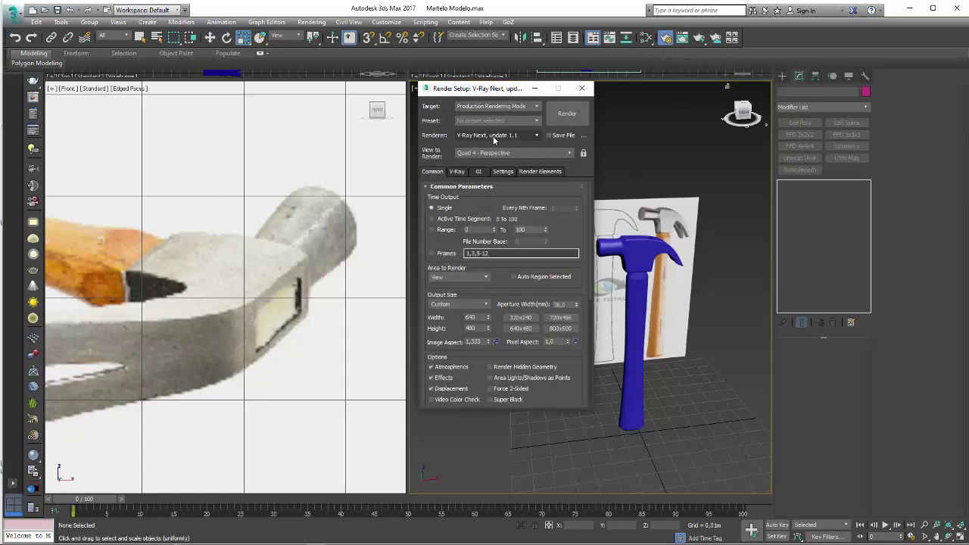
pyautogui.moveTo(498, 91); pyautogui.dragTo(478, 96)
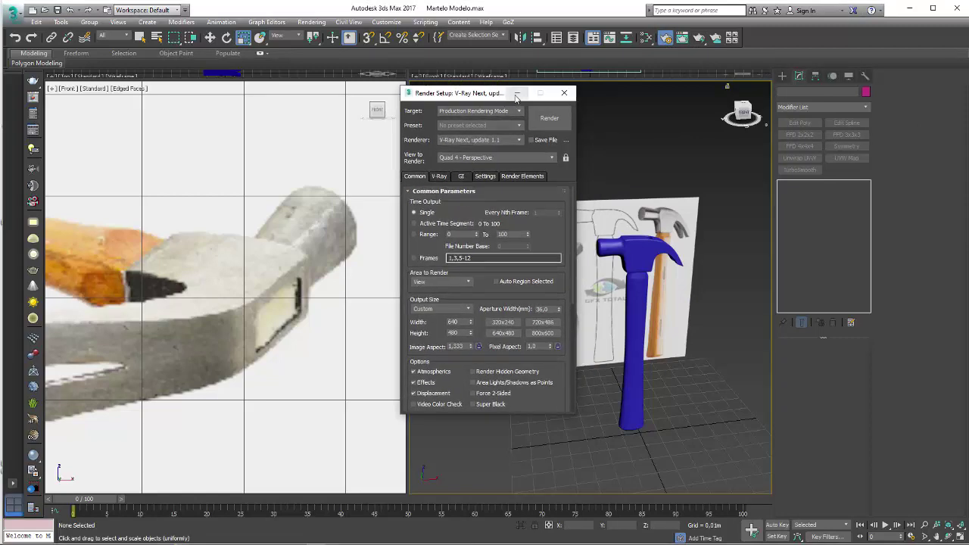
pyautogui.click(564, 92)
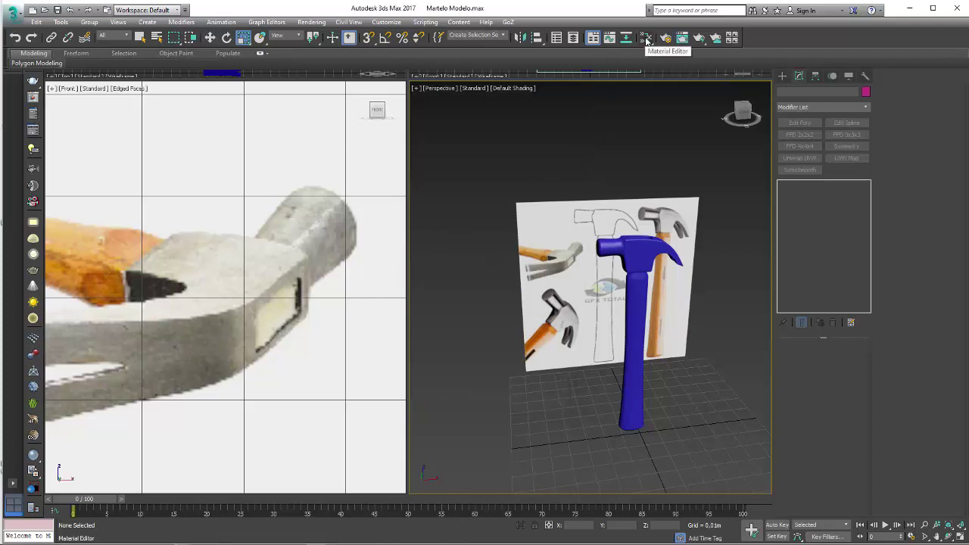
pyautogui.click(260, 54)
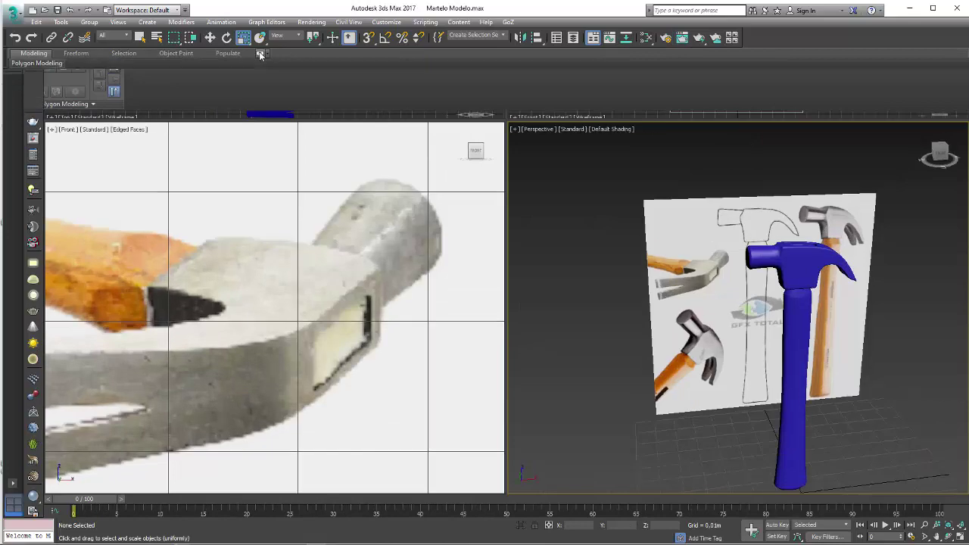
pyautogui.click(260, 53)
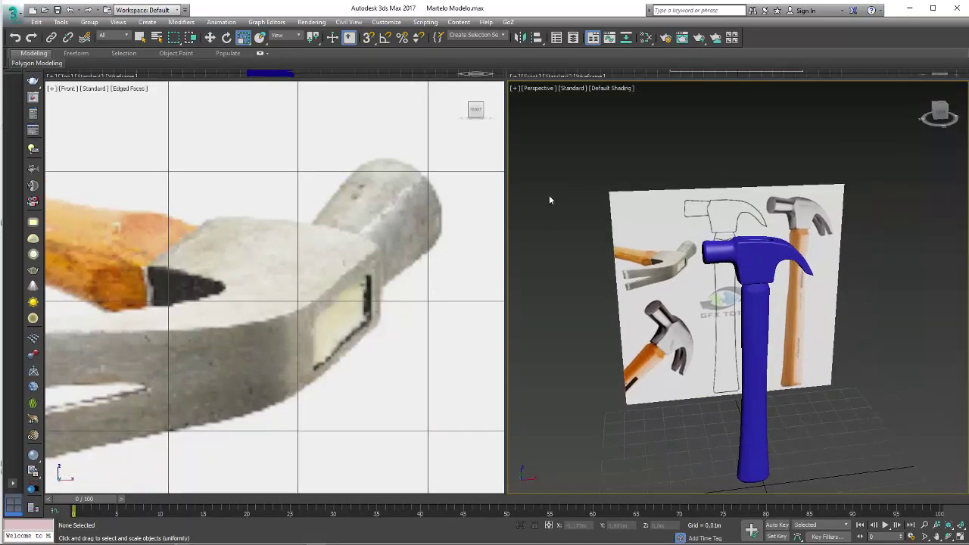
pyautogui.click(646, 37)
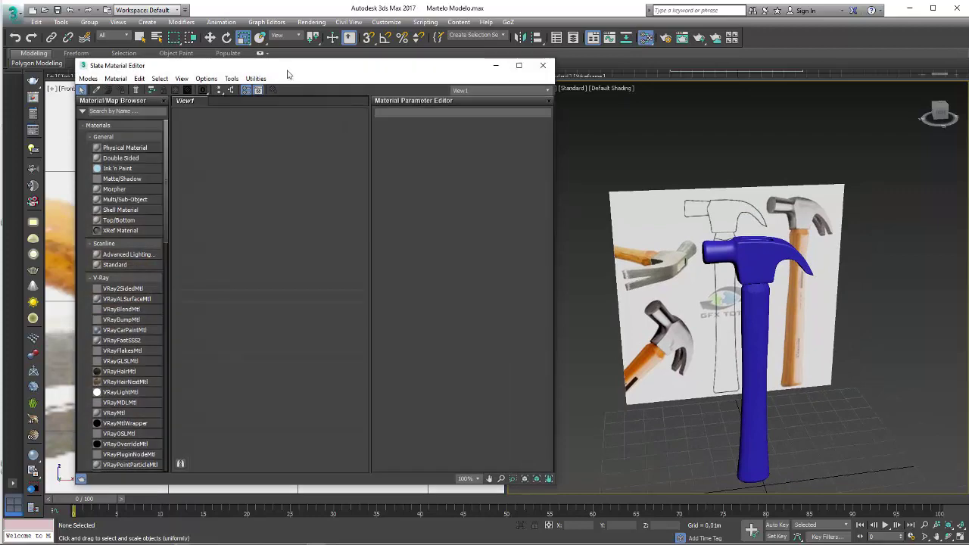
# - Add a VRayMtl to the node view and name it cenário
pyautogui.moveTo(287, 74); pyautogui.dragTo(308, 78)
pyautogui.scroll(-2, 187, 224)
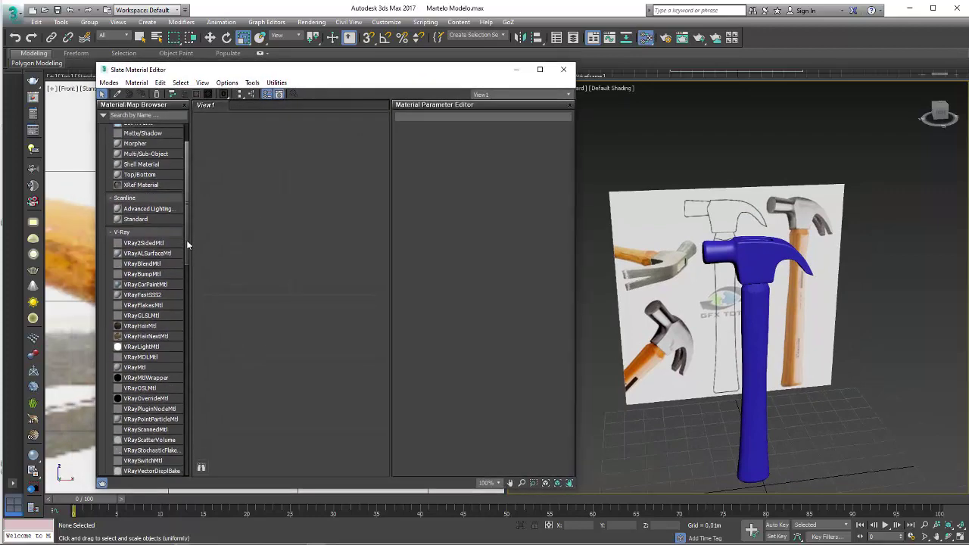
pyautogui.scroll(-2, 186, 240)
pyautogui.moveTo(133, 296)
pyautogui.mouseDown()
pyautogui.moveTo(210, 274)
pyautogui.moveTo(288, 199)
pyautogui.mouseUp()
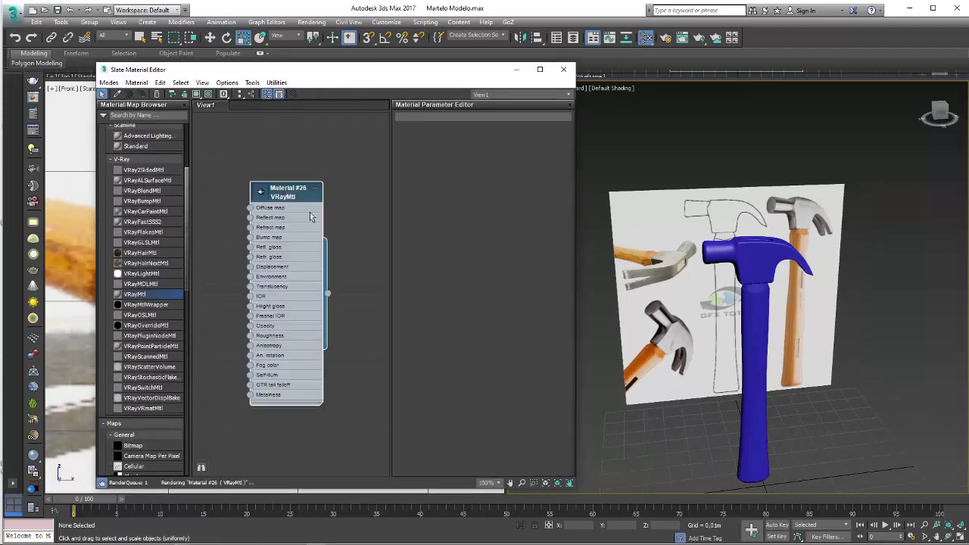
pyautogui.doubleClick(289, 198)
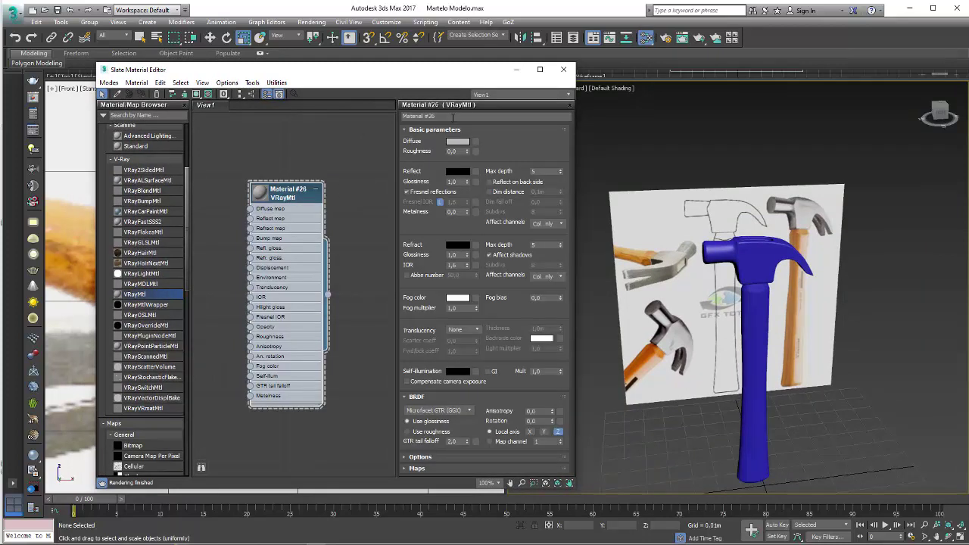
pyautogui.doubleClick(425, 116)
pyautogui.write('cenário')
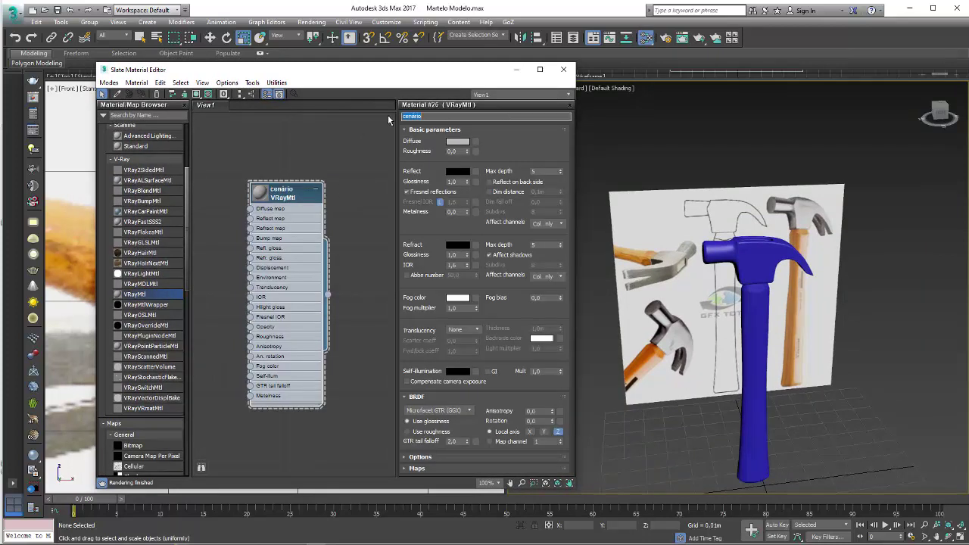
pyautogui.click(316, 190)
# - Copy the cenário material twice, naming the copies madeira and metal
pyautogui.moveTo(279, 198)
pyautogui.mouseDown()
pyautogui.moveTo(278, 138)
pyautogui.moveTo(279, 191)
pyautogui.mouseUp()
pyautogui.click(278, 191)
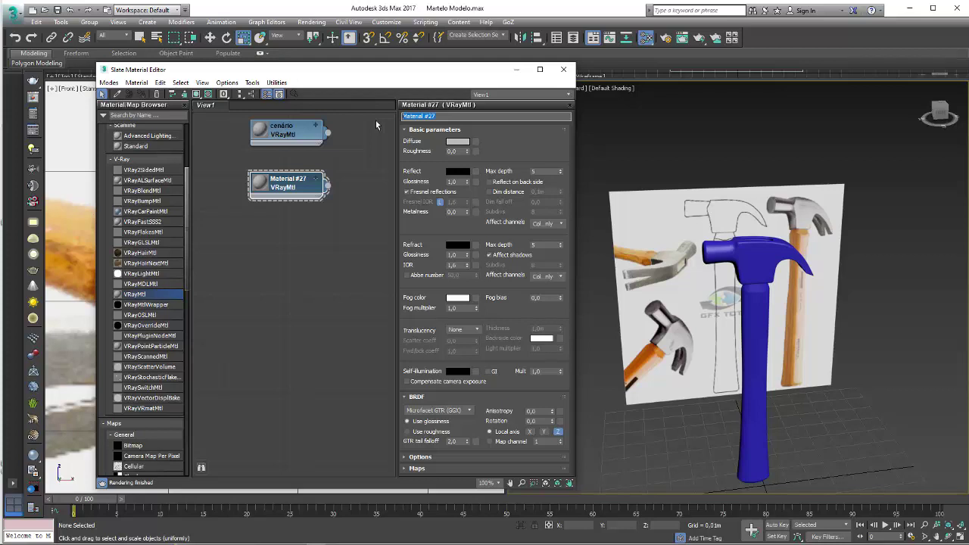
pyautogui.write('madeira')
pyautogui.keyDown('shift'); pyautogui.moveTo(288, 185); pyautogui.dragTo(287, 216); pyautogui.keyUp('shift')
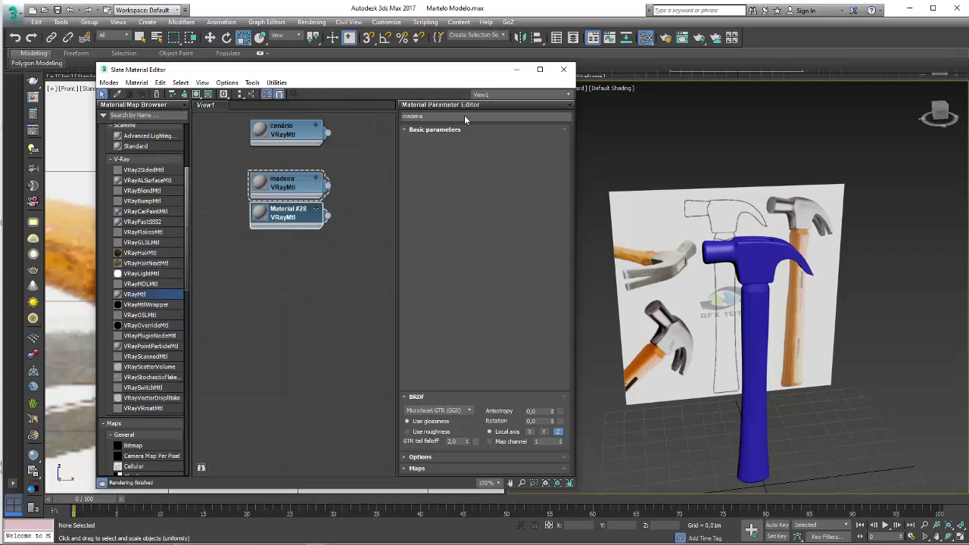
pyautogui.write('metal')
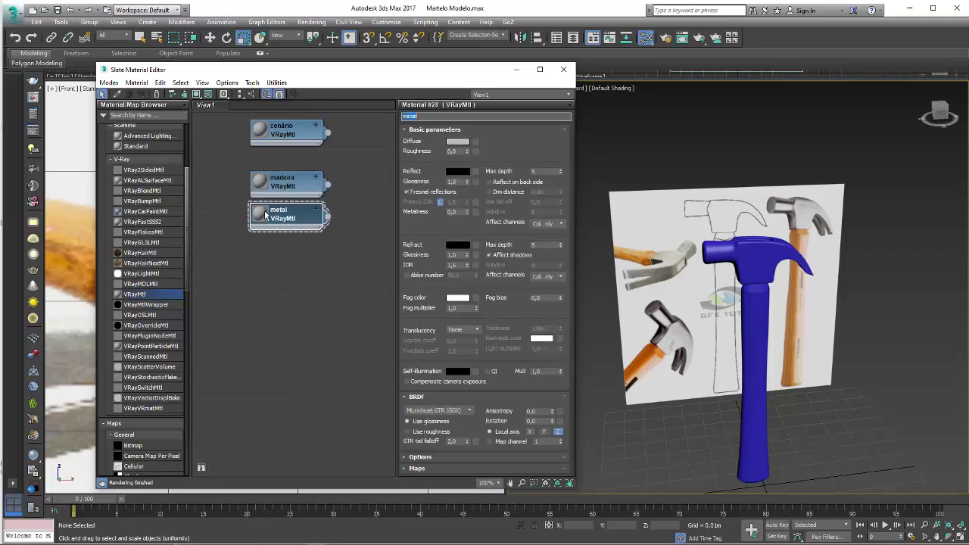
pyautogui.moveTo(265, 216); pyautogui.dragTo(286, 247)
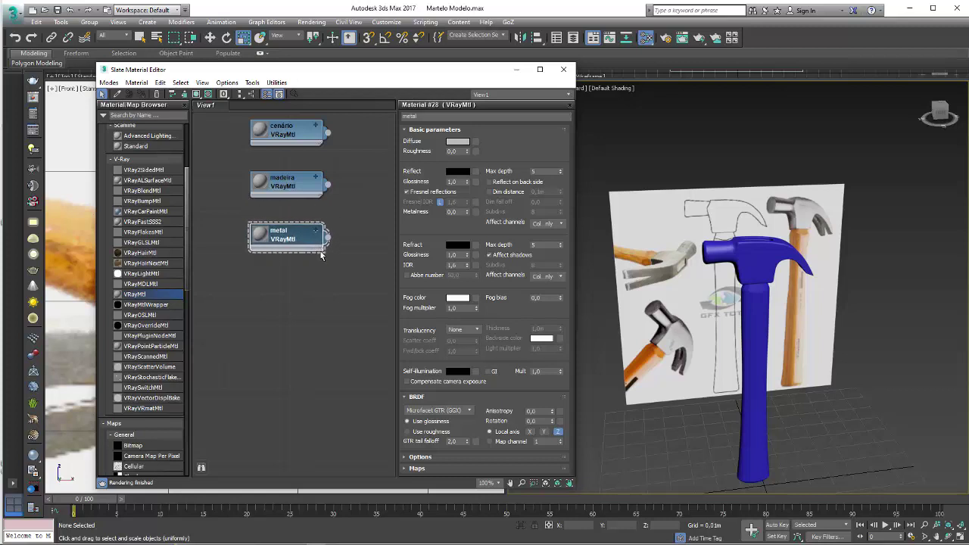
# - Select the hammer and view it at an angle beside the reference claw hammer
pyautogui.click(761, 244)
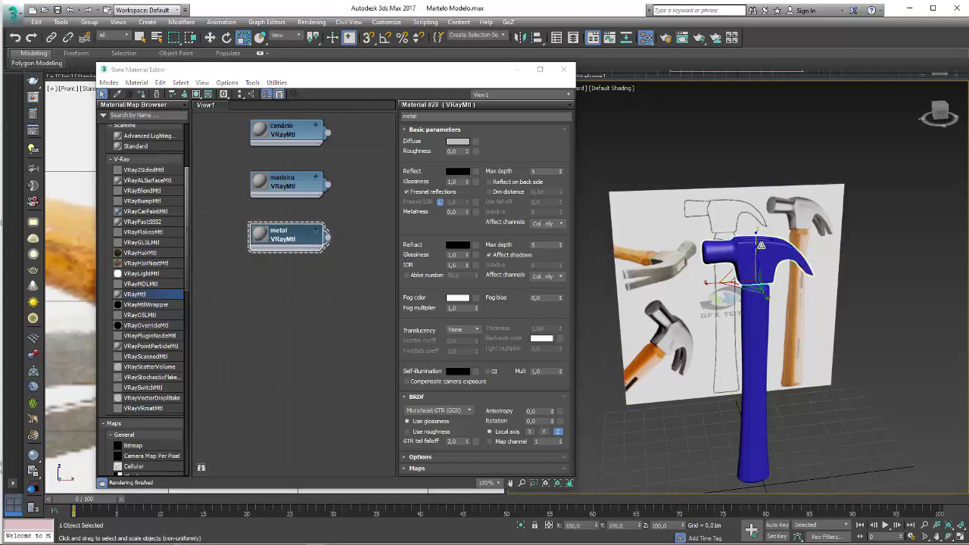
pyautogui.scroll(1, 757, 246)
pyautogui.scroll(3, 748, 247)
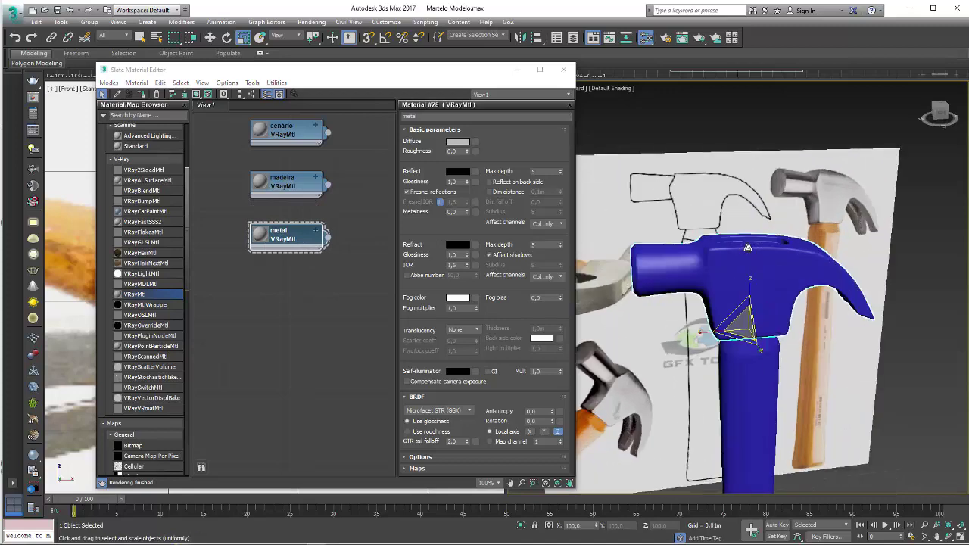
pyautogui.scroll(2, 748, 248)
pyautogui.scroll(-3, 748, 248)
pyautogui.moveTo(748, 248); pyautogui.dragTo(809, 234, button='middle')
pyautogui.scroll(3, 809, 234)
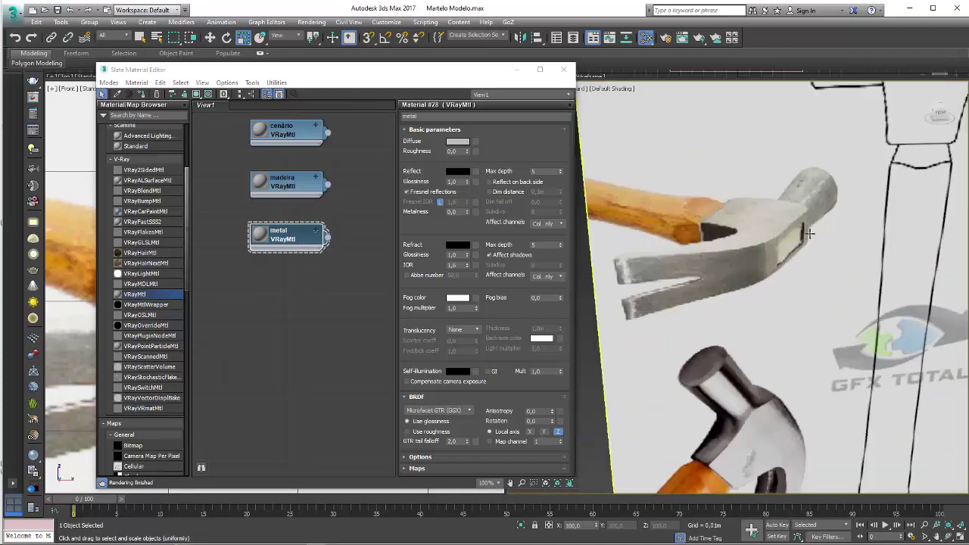
pyautogui.scroll(3, 809, 234)
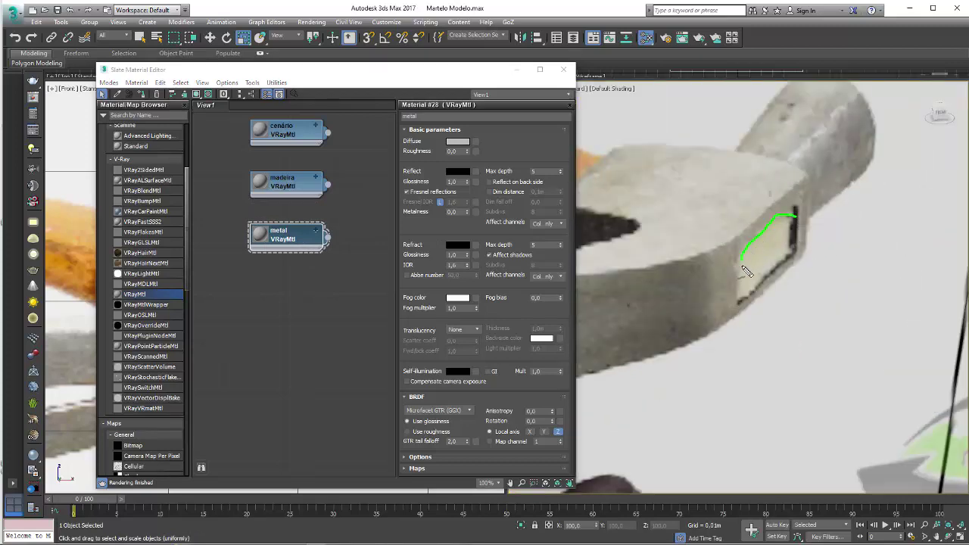
pyautogui.scroll(-3, 787, 234)
pyautogui.scroll(-5, 687, 282)
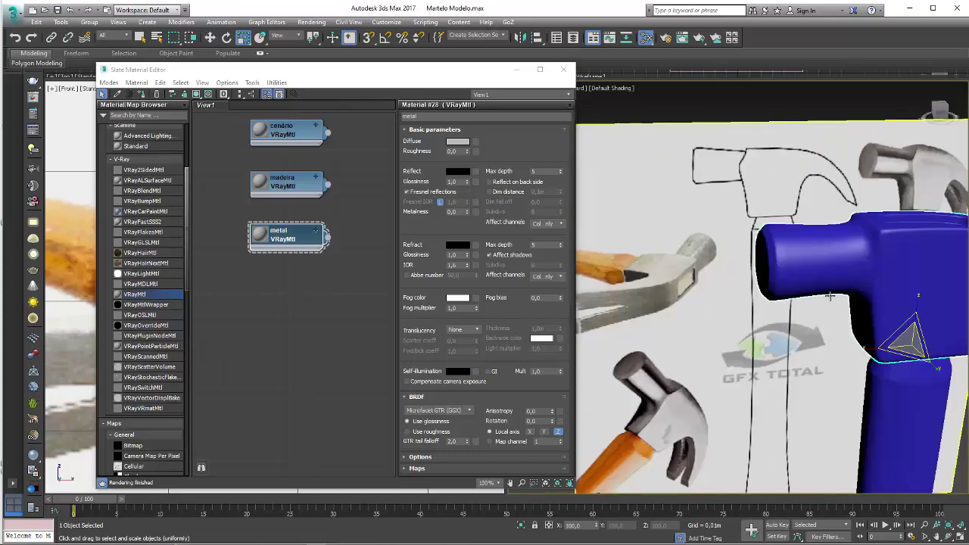
pyautogui.moveTo(687, 283)
pyautogui.keyDown('alt'); pyautogui.mouseDown(button='middle')
pyautogui.moveTo(652, 250)
pyautogui.moveTo(684, 240)
pyautogui.mouseUp(button='middle'); pyautogui.keyUp('alt')
# - Assign the madeira material to the hammer handle in the viewport
pyautogui.moveTo(337, 295); pyautogui.dragTo(330, 333, button='middle')
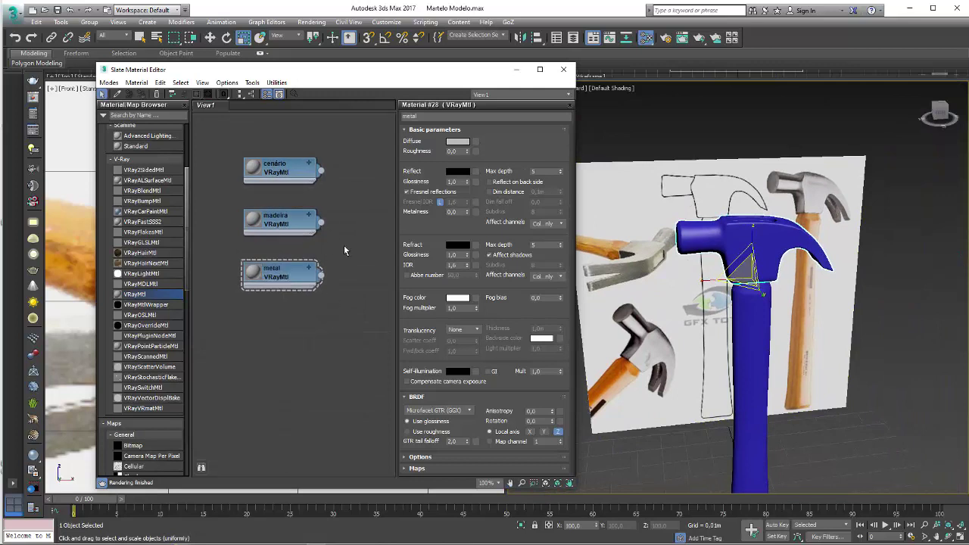
pyautogui.scroll(2, 727, 303)
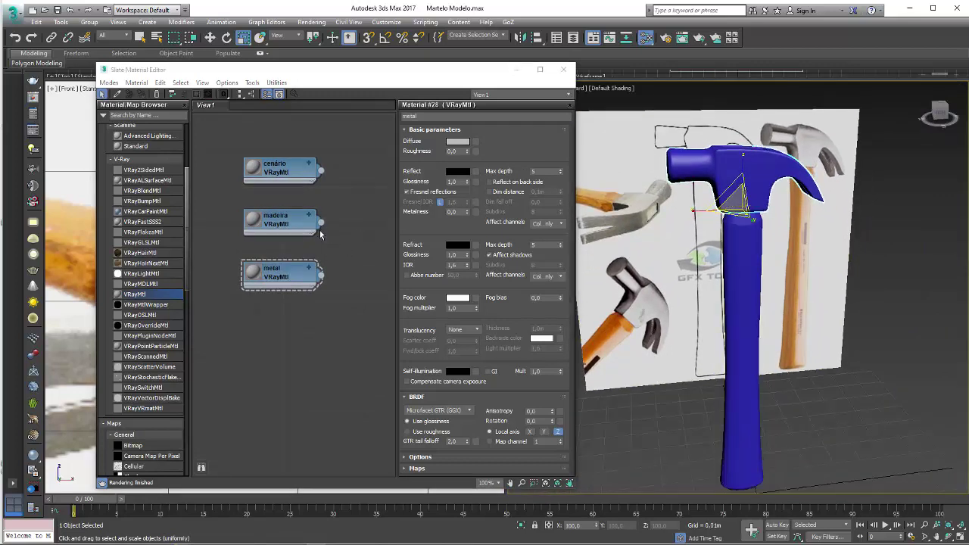
pyautogui.moveTo(320, 233)
pyautogui.mouseDown()
pyautogui.moveTo(316, 220)
pyautogui.moveTo(742, 318)
pyautogui.mouseUp()
pyautogui.moveTo(280, 220); pyautogui.dragTo(290, 230)
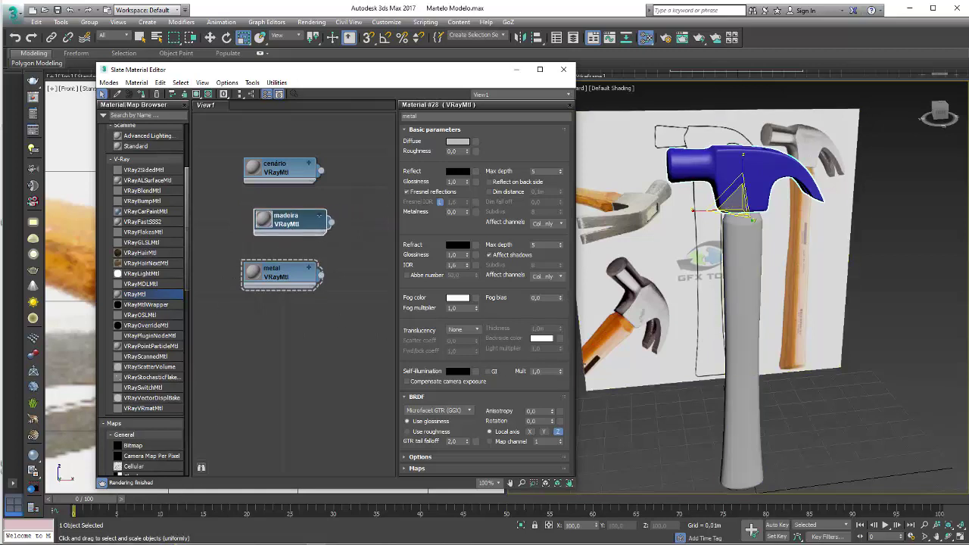
pyautogui.hotkey('alt', 'Tab')
# - From Modelagem Martelo > Texturas, add the Madeira image to the node view as a bitmap
pyautogui.moveTo(593, 395); pyautogui.dragTo(624, 138)
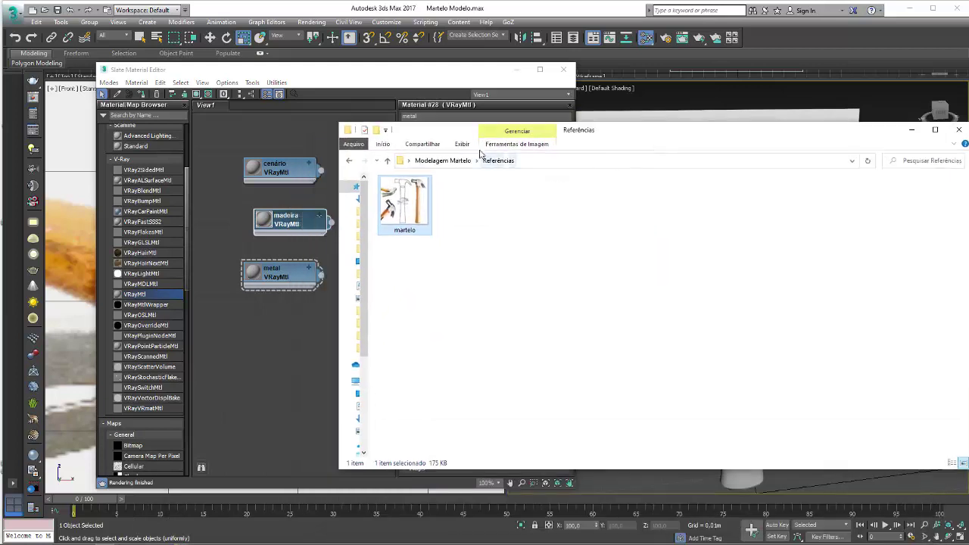
pyautogui.click(450, 160)
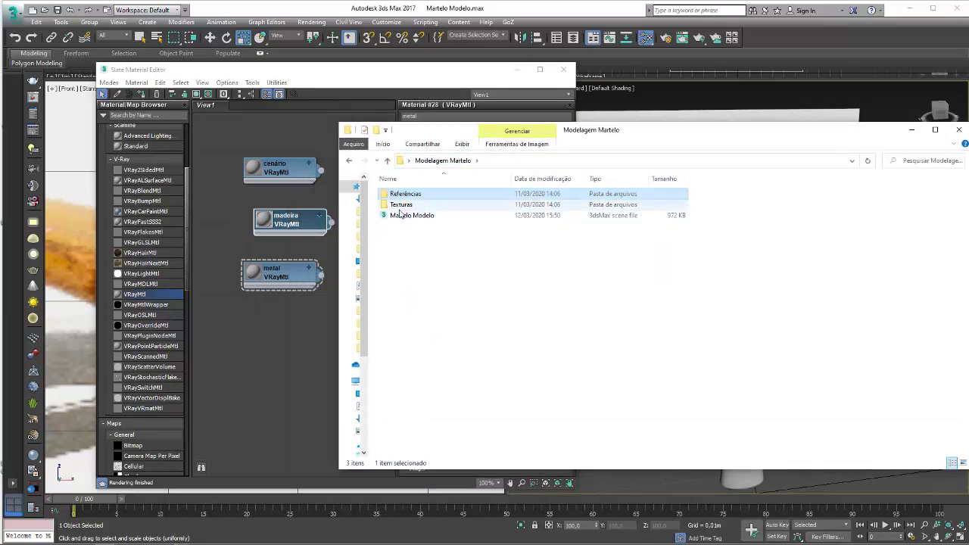
pyautogui.doubleClick(427, 205)
pyautogui.click(467, 201)
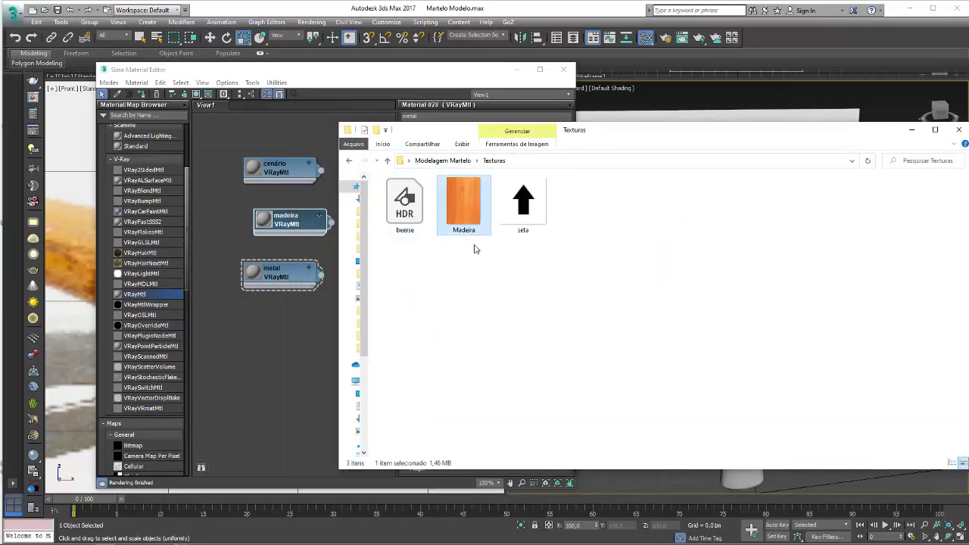
pyautogui.moveTo(466, 208)
pyautogui.mouseDown()
pyautogui.moveTo(215, 206)
pyautogui.moveTo(227, 206)
pyautogui.moveTo(229, 171)
pyautogui.mouseUp()
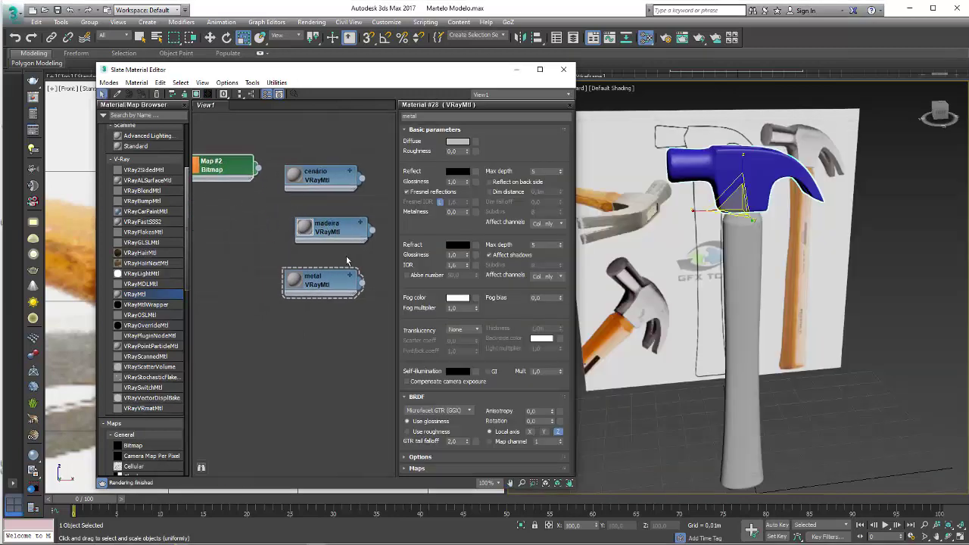
# - Add the seta arrow image as a second bitmap node and arrange the nodes
pyautogui.click(111, 541)
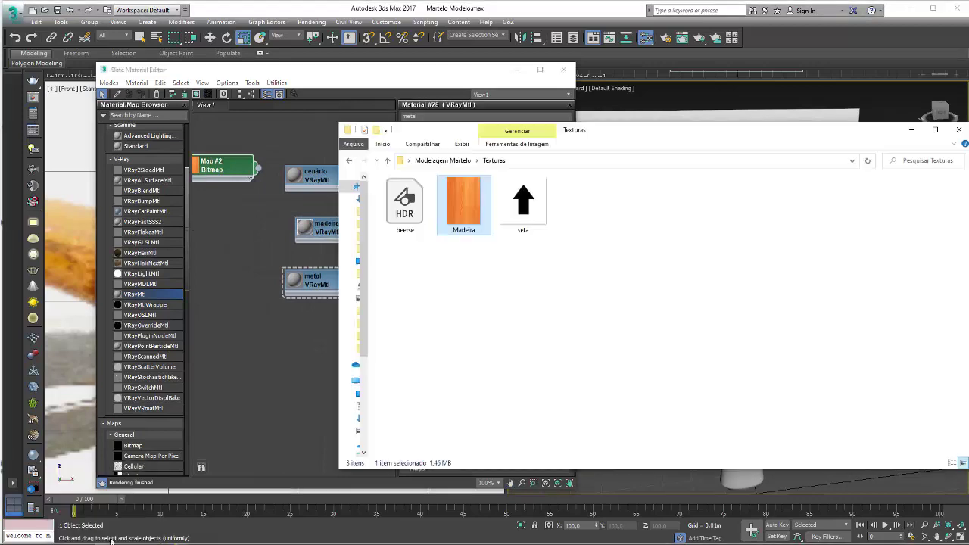
pyautogui.click(523, 203)
pyautogui.moveTo(524, 203); pyautogui.dragTo(291, 327)
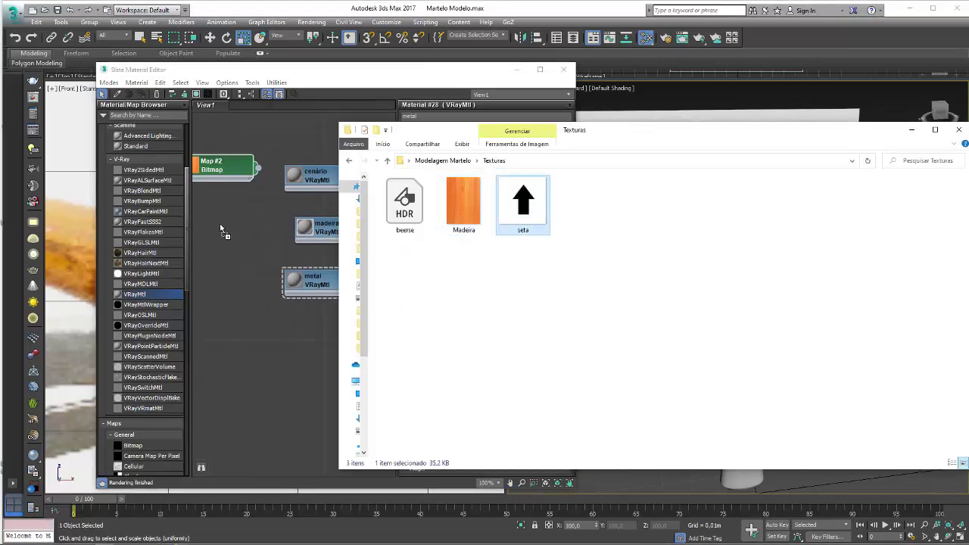
pyautogui.moveTo(222, 232); pyautogui.dragTo(222, 232)
pyautogui.click(912, 130)
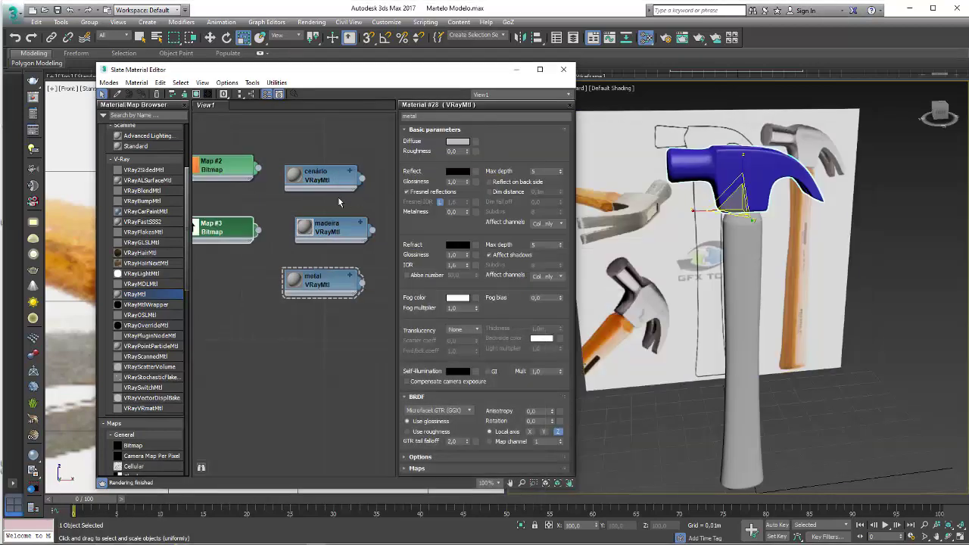
pyautogui.moveTo(265, 255); pyautogui.dragTo(315, 277, button='middle')
# - Turn on Show Shaded Material in Viewport so the texture appears on the handle
pyautogui.moveTo(265, 188)
pyautogui.mouseDown()
pyautogui.moveTo(327, 256)
pyautogui.moveTo(317, 250)
pyautogui.mouseUp()
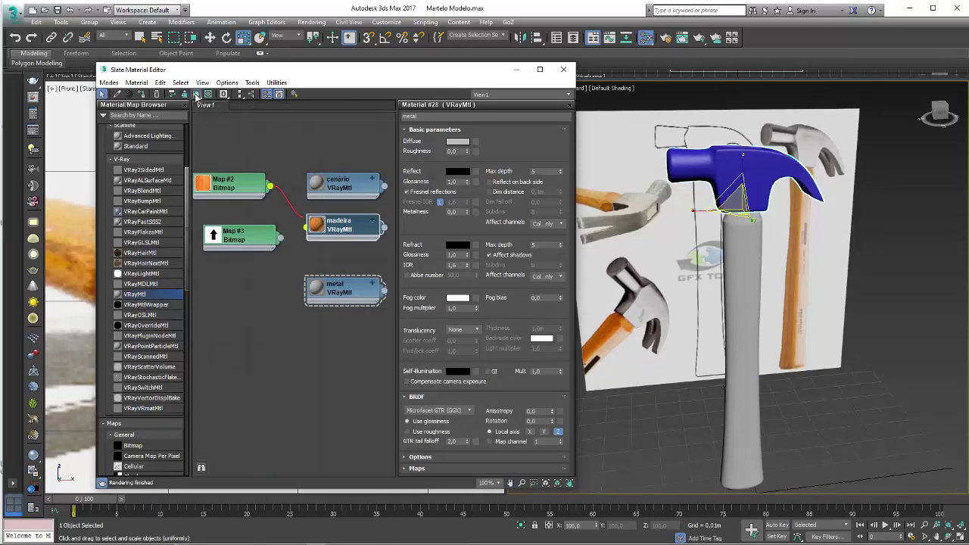
pyautogui.click(196, 96)
pyautogui.scroll(2, 737, 214)
pyautogui.scroll(4, 737, 213)
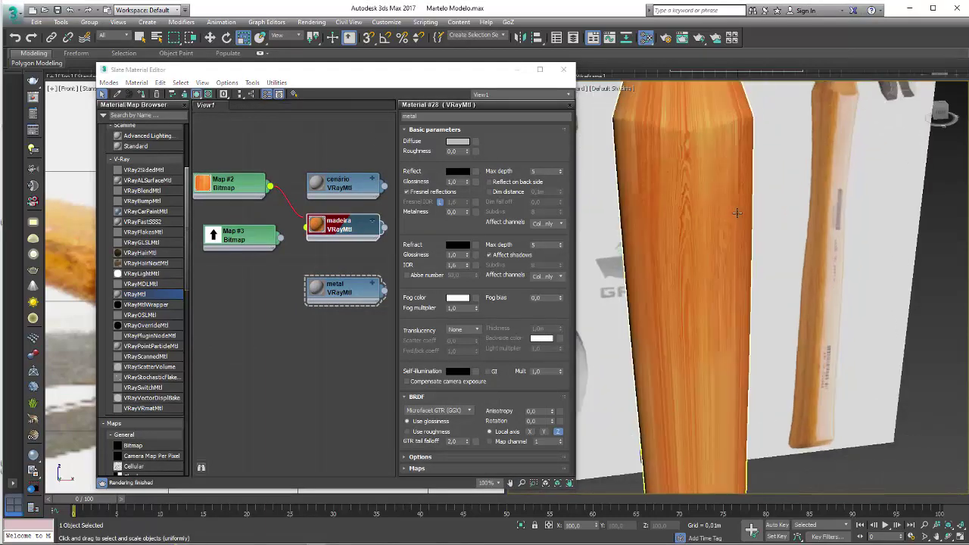
pyautogui.scroll(2, 704, 201)
pyautogui.scroll(-2, 693, 227)
pyautogui.scroll(-2, 682, 378)
pyautogui.scroll(4, 689, 244)
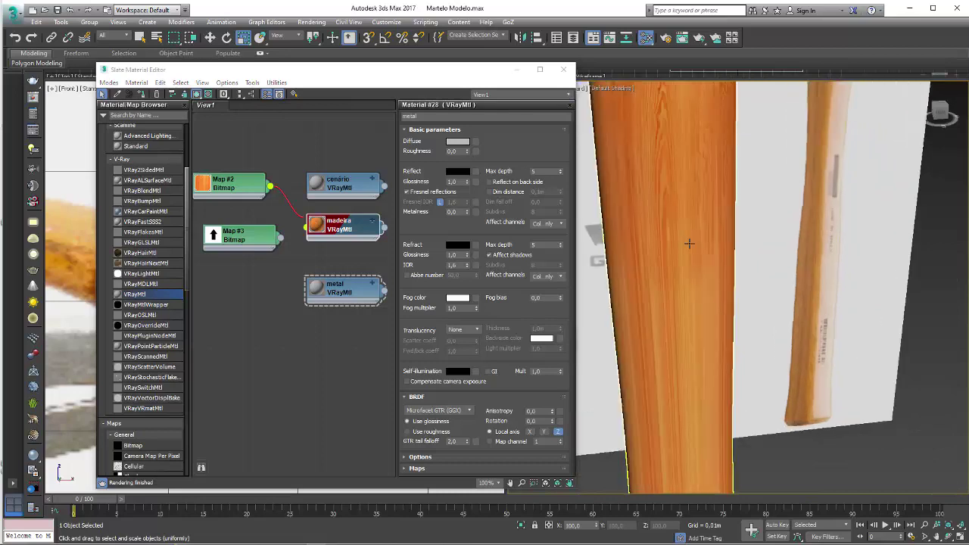
pyautogui.scroll(-1, 689, 244)
pyautogui.scroll(-1, 670, 231)
pyautogui.scroll(-1, 670, 372)
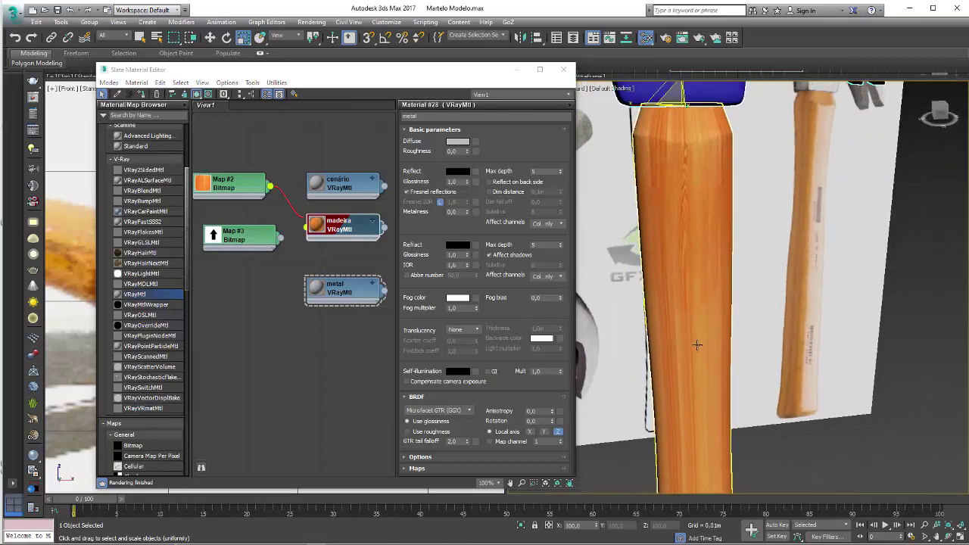
pyautogui.scroll(2, 698, 346)
pyautogui.scroll(-2, 680, 305)
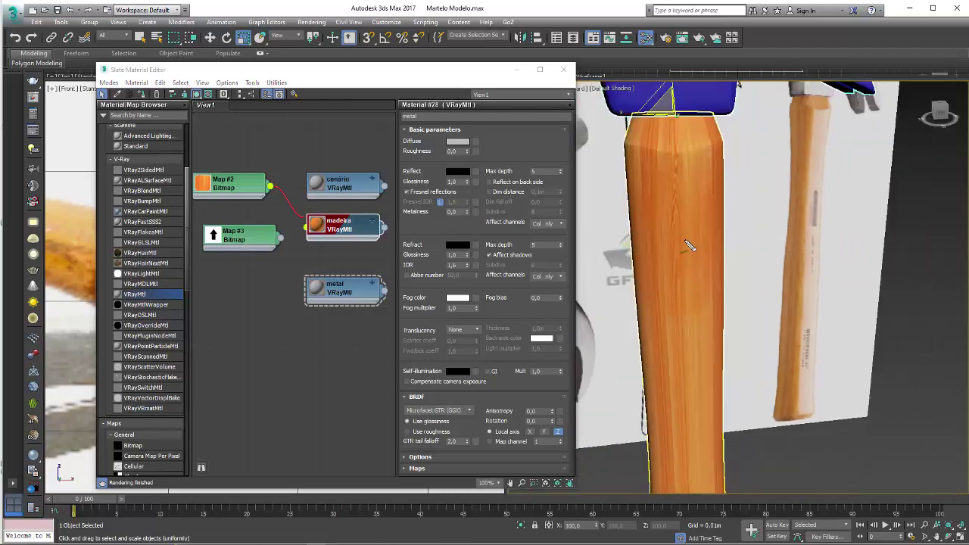
# - Wire Map #3 (seta) into the madeira material's Diffuse map input
pyautogui.moveTo(682, 246); pyautogui.dragTo(679, 471)
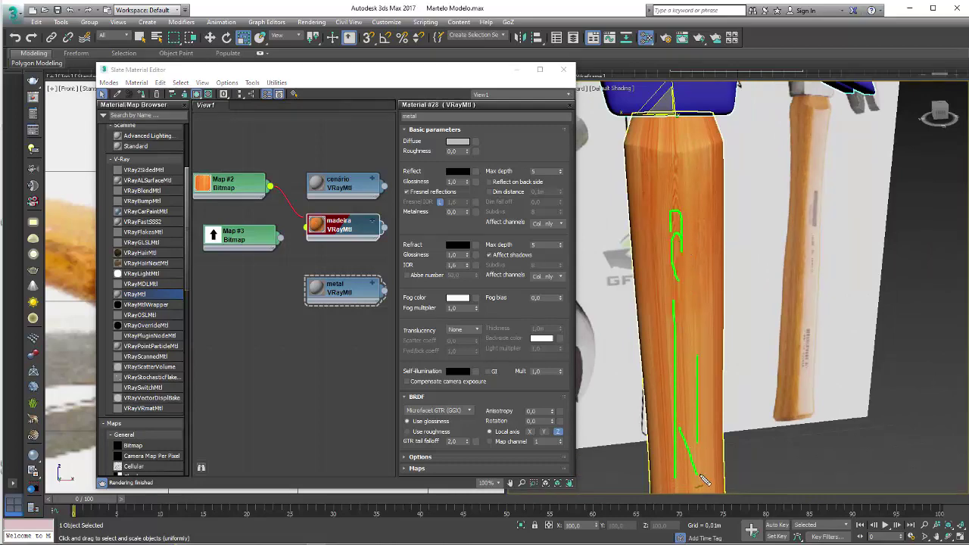
pyautogui.keyDown('alt'); pyautogui.moveTo(703, 411); pyautogui.dragTo(721, 318, button='middle'); pyautogui.keyUp('alt')
pyautogui.scroll(3, 721, 318)
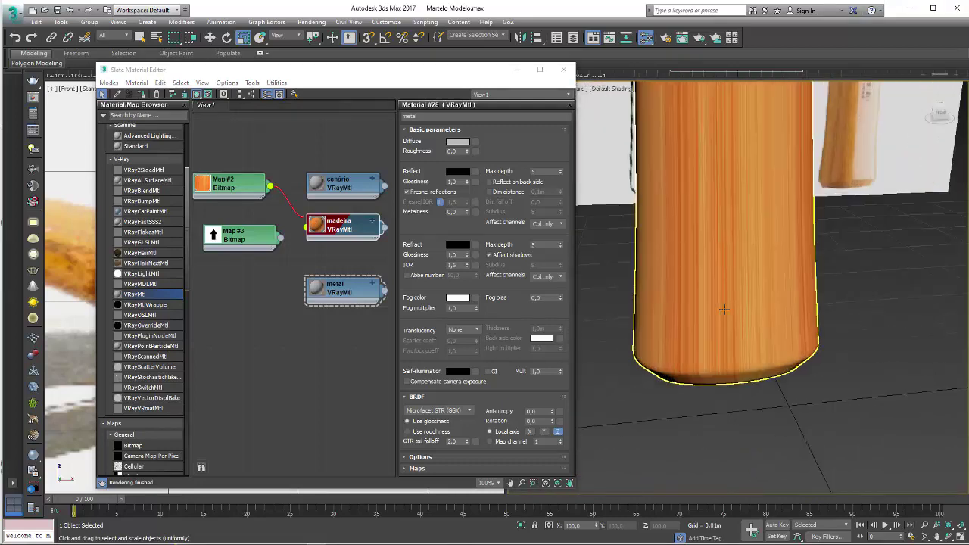
pyautogui.scroll(2, 721, 319)
pyautogui.scroll(-5, 721, 319)
pyautogui.moveTo(732, 369)
pyautogui.mouseDown(button='middle')
pyautogui.moveTo(731, 399)
pyautogui.moveTo(750, 258)
pyautogui.moveTo(705, 250)
pyautogui.mouseUp(button='middle')
pyautogui.scroll(5, 694, 251)
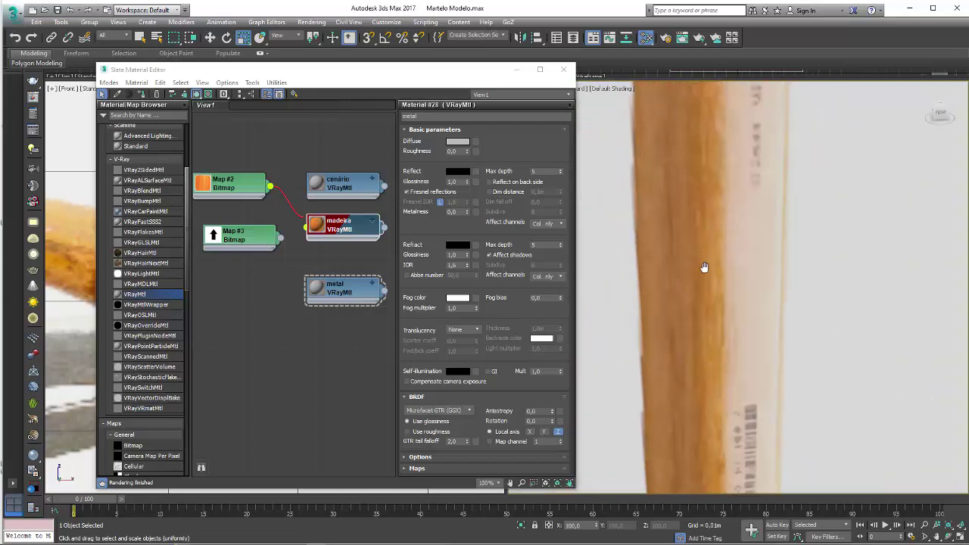
pyautogui.scroll(2, 704, 268)
pyautogui.moveTo(665, 349)
pyautogui.mouseDown()
pyautogui.moveTo(683, 298)
pyautogui.moveTo(695, 324)
pyautogui.mouseUp()
pyautogui.moveTo(678, 227)
pyautogui.mouseDown()
pyautogui.moveTo(711, 212)
pyautogui.moveTo(712, 99)
pyautogui.mouseUp()
pyautogui.press('Escape')
pyautogui.scroll(-5, 731, 223)
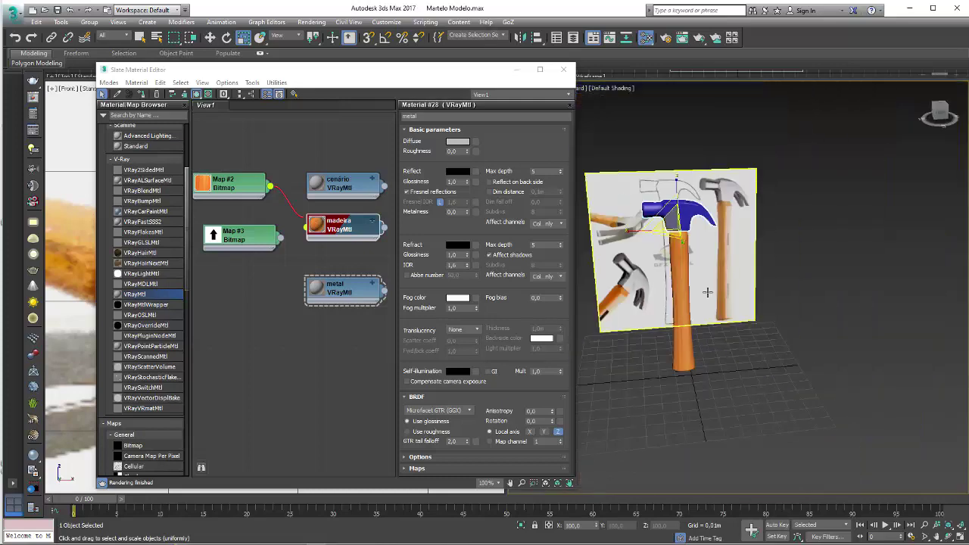
pyautogui.scroll(2, 699, 268)
pyautogui.scroll(2, 699, 267)
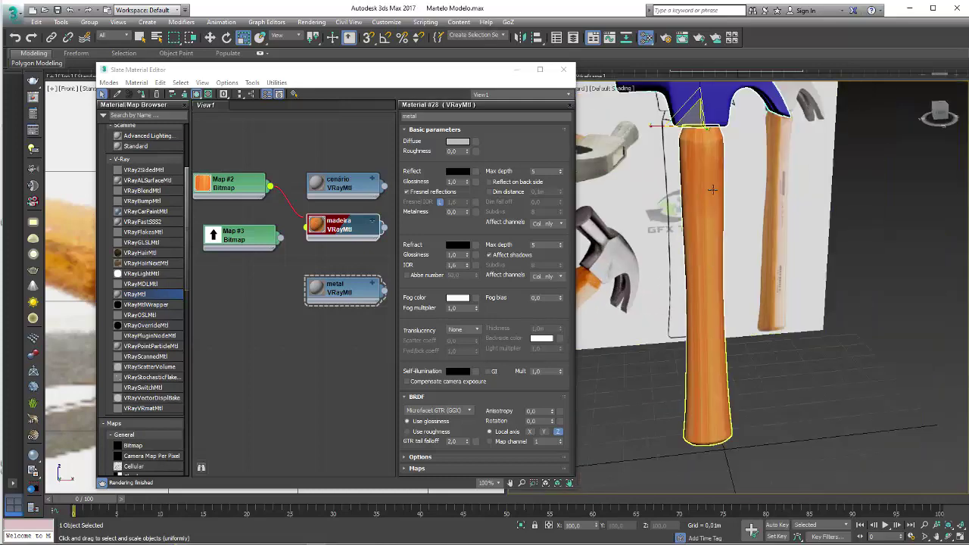
pyautogui.moveTo(281, 240); pyautogui.dragTo(311, 240)
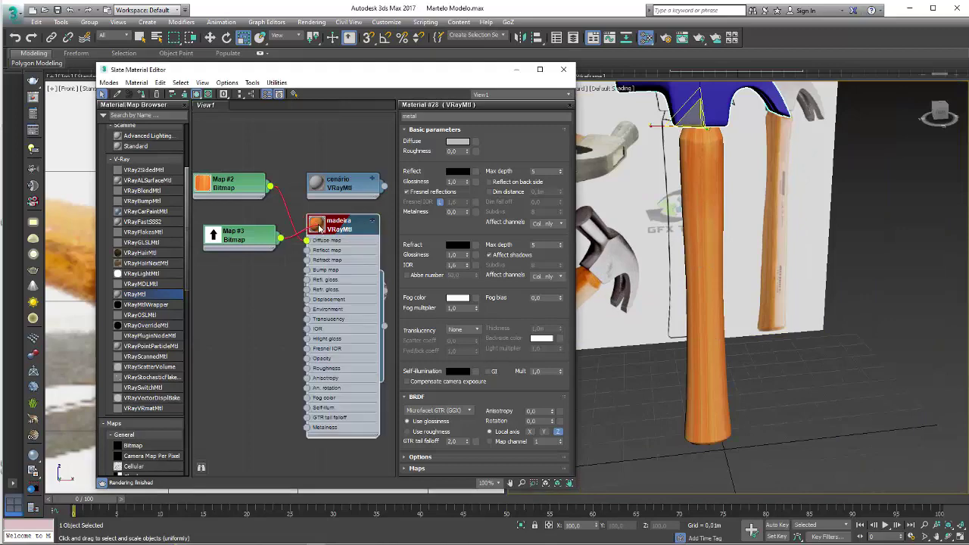
# - Set Map #3's Tiling to 5,0 in both U and V
pyautogui.click(254, 239)
pyautogui.keyDown('alt'); pyautogui.moveTo(741, 231); pyautogui.dragTo(789, 195, button='middle'); pyautogui.keyUp('alt')
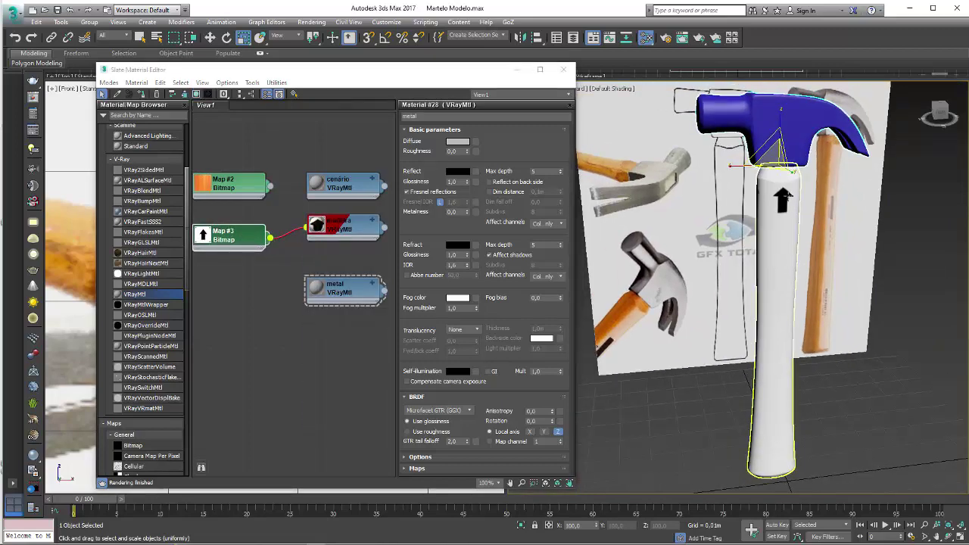
pyautogui.doubleClick(235, 241)
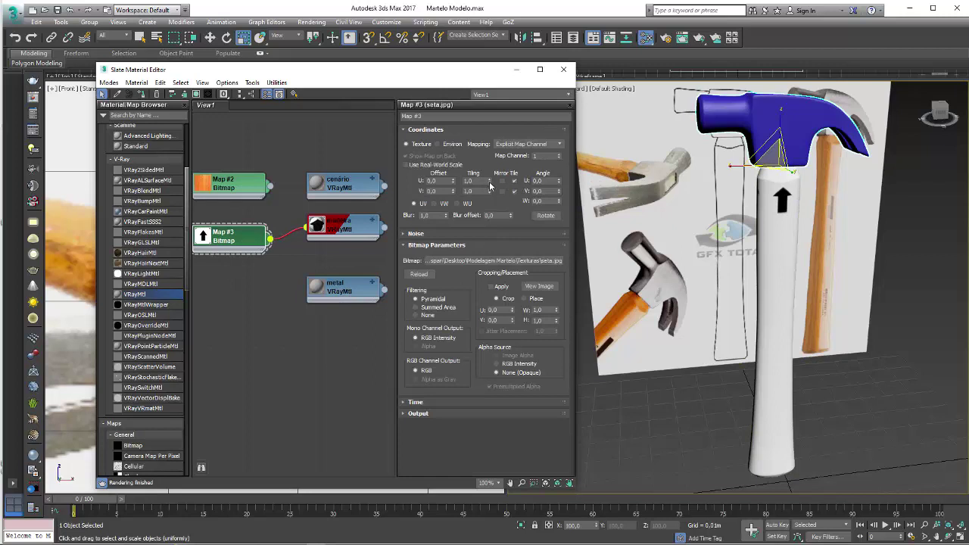
pyautogui.moveTo(489, 182); pyautogui.dragTo(489, 171)
pyautogui.write('5')
pyautogui.press('Tab')
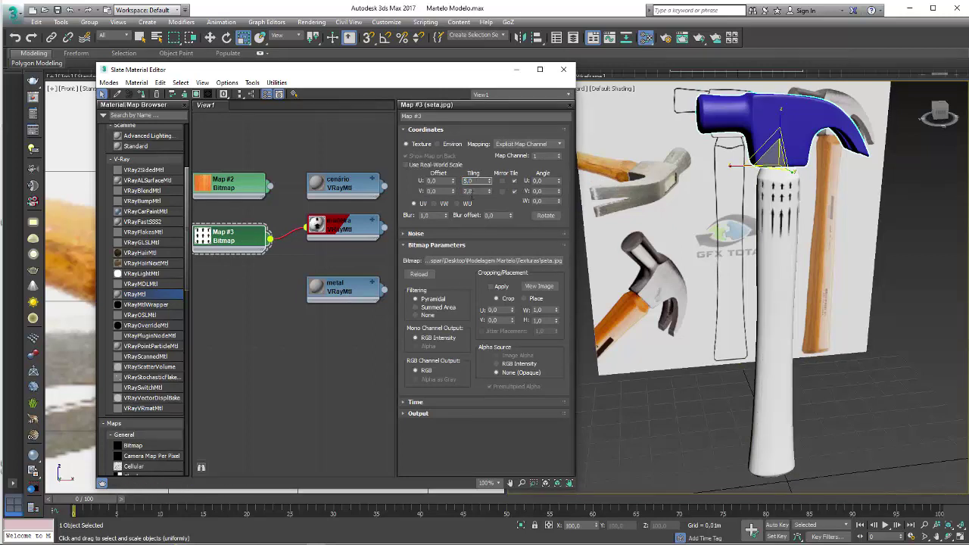
pyautogui.write('5')
pyautogui.press('Return')
# - Inspect the repeating arrows around the handle and minimize the Slate Material Editor
pyautogui.keyDown('alt'); pyautogui.moveTo(791, 216); pyautogui.dragTo(783, 221, button='middle'); pyautogui.keyUp('alt')
pyautogui.scroll(5, 784, 222)
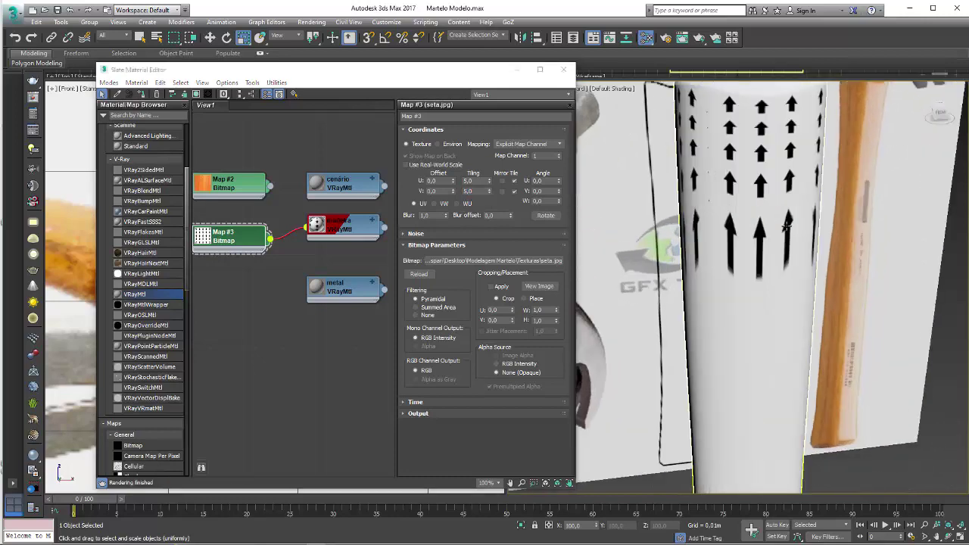
pyautogui.scroll(2, 787, 225)
pyautogui.scroll(-2, 778, 223)
pyautogui.scroll(-3, 776, 242)
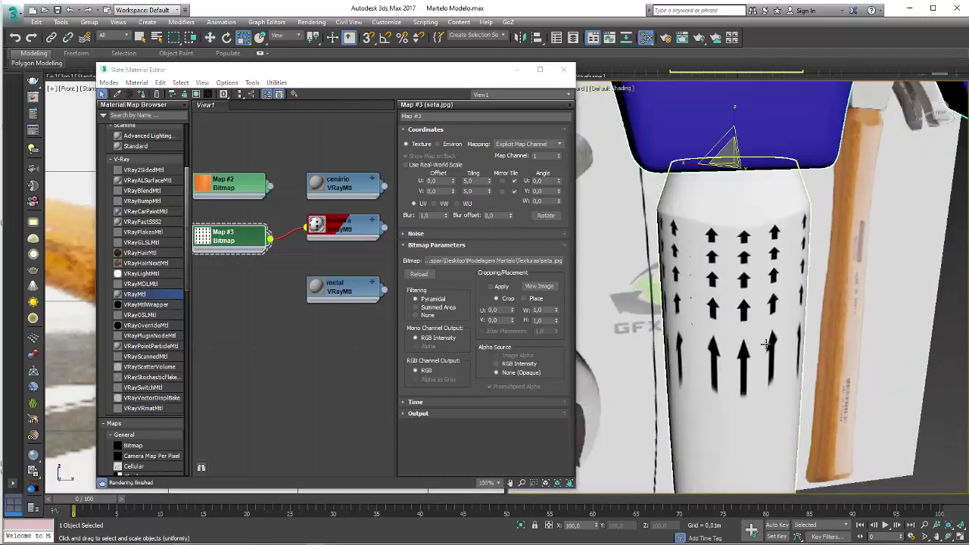
pyautogui.scroll(-3, 768, 288)
pyautogui.scroll(-3, 761, 352)
pyautogui.moveTo(761, 351)
pyautogui.keyDown('alt'); pyautogui.mouseDown(button='middle')
pyautogui.moveTo(643, 207)
pyautogui.moveTo(666, 182)
pyautogui.mouseUp(button='middle'); pyautogui.keyUp('alt')
pyautogui.click(518, 70)
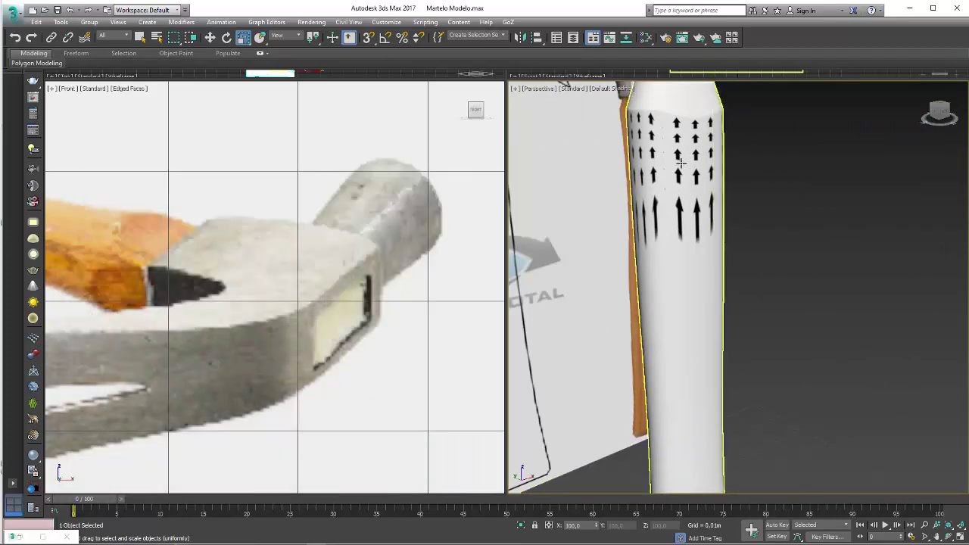
pyautogui.moveTo(651, 250)
pyautogui.keyDown('alt'); pyautogui.mouseDown(button='middle')
pyautogui.moveTo(727, 261)
pyautogui.moveTo(656, 265)
pyautogui.mouseUp(button='middle'); pyautogui.keyUp('alt')
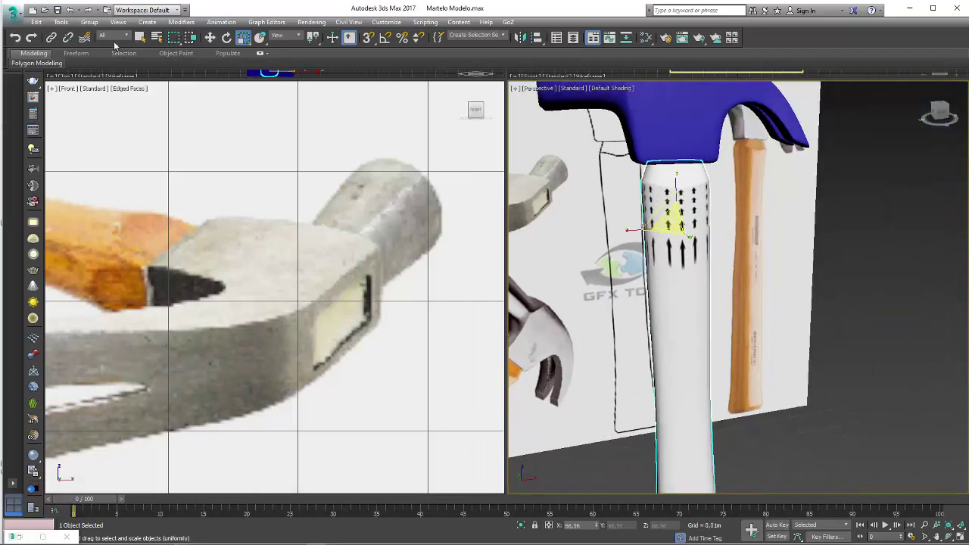
# - Add a UVW Map modifier above the handle's Edit Poly
pyautogui.click(112, 75)
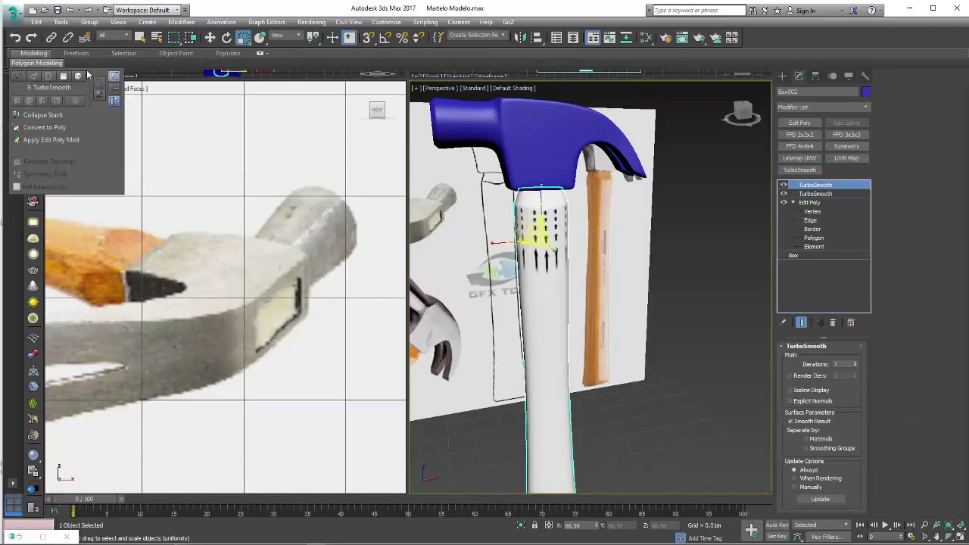
pyautogui.click(797, 204)
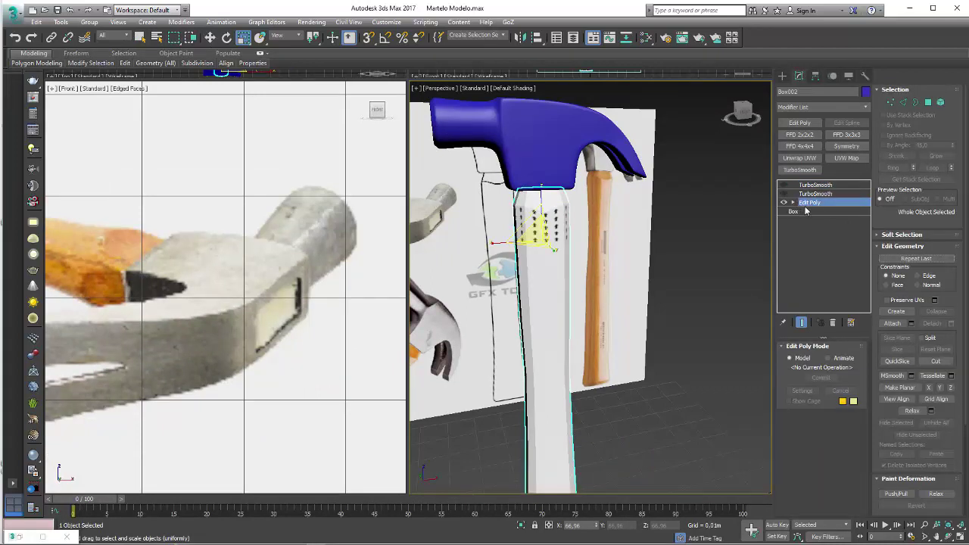
pyautogui.click(865, 107)
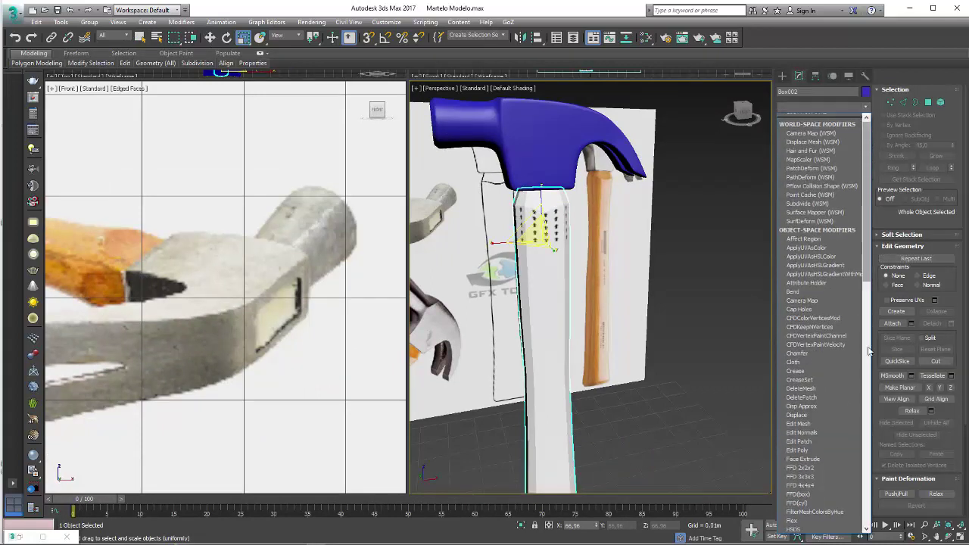
pyautogui.scroll(-10, 824, 379)
pyautogui.click(828, 425)
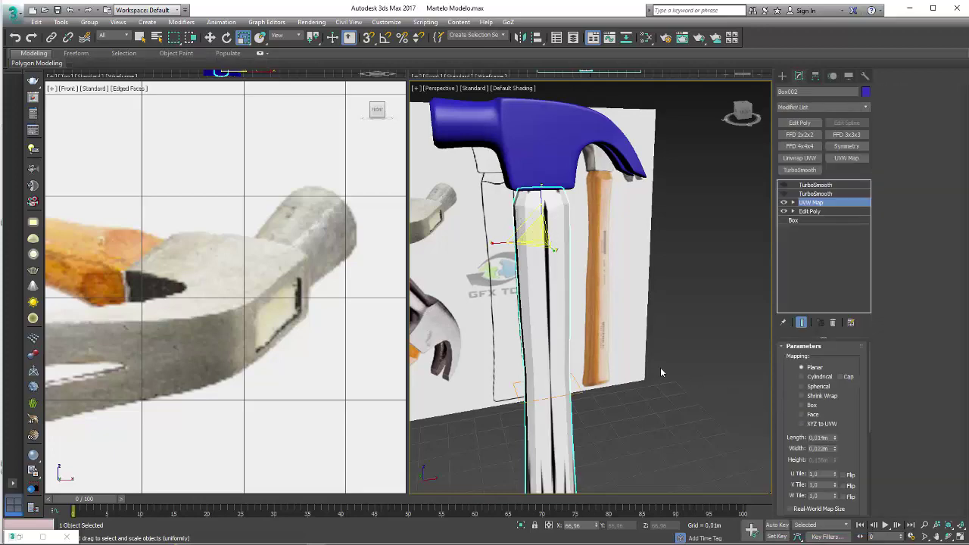
pyautogui.scroll(-5, 624, 322)
pyautogui.keyDown('alt'); pyautogui.moveTo(623, 322); pyautogui.dragTo(623, 314, button='middle'); pyautogui.keyUp('alt')
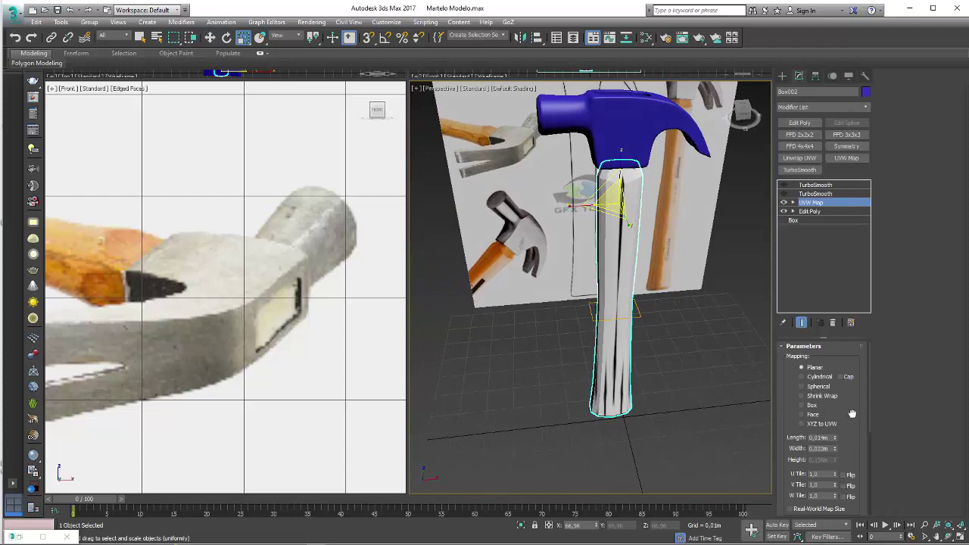
pyautogui.scroll(-3, 833, 432)
# - Try X and Y alignments, then set the UVW Map projection to Box
pyautogui.click(806, 494)
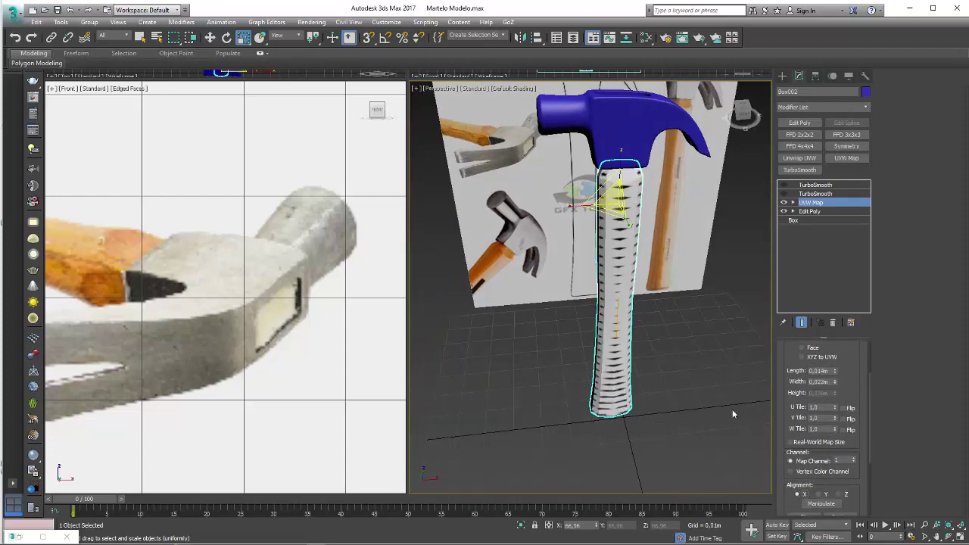
pyautogui.moveTo(732, 415)
pyautogui.keyDown('alt'); pyautogui.mouseDown(button='middle')
pyautogui.moveTo(758, 372)
pyautogui.moveTo(602, 198)
pyautogui.moveTo(632, 315)
pyautogui.moveTo(697, 319)
pyautogui.moveTo(540, 329)
pyautogui.moveTo(583, 321)
pyautogui.mouseUp(button='middle'); pyautogui.keyUp('alt')
pyautogui.click(818, 493)
pyautogui.scroll(5, 617, 213)
pyautogui.scroll(3, 617, 212)
pyautogui.moveTo(856, 367); pyautogui.dragTo(852, 442)
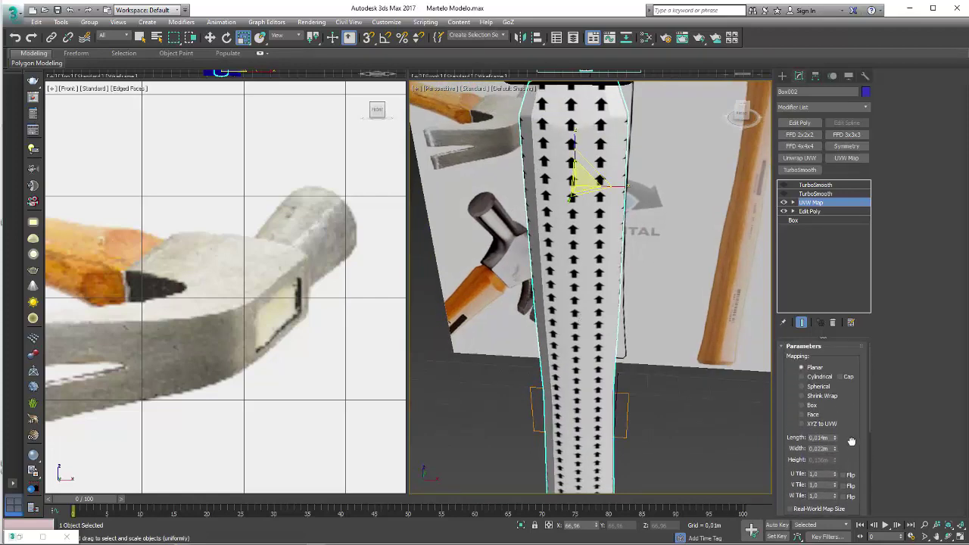
pyautogui.click(807, 407)
pyautogui.moveTo(591, 302)
pyautogui.keyDown('alt'); pyautogui.mouseDown(button='middle')
pyautogui.moveTo(626, 336)
pyautogui.moveTo(657, 320)
pyautogui.mouseUp(button='middle'); pyautogui.keyUp('alt')
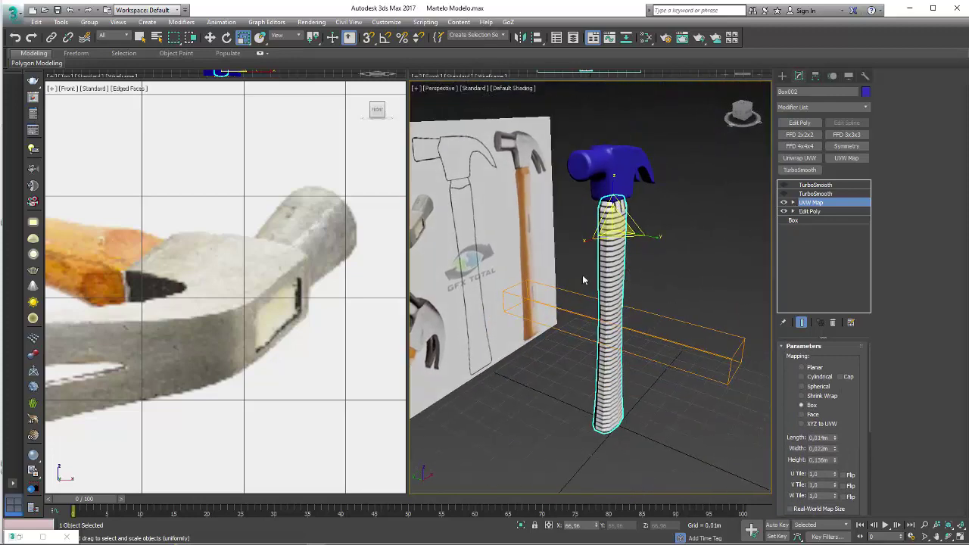
# - Try X, Y and Z alignments and set the gizmo Width to 0,014 to match Length
pyautogui.scroll(-3, 850, 415)
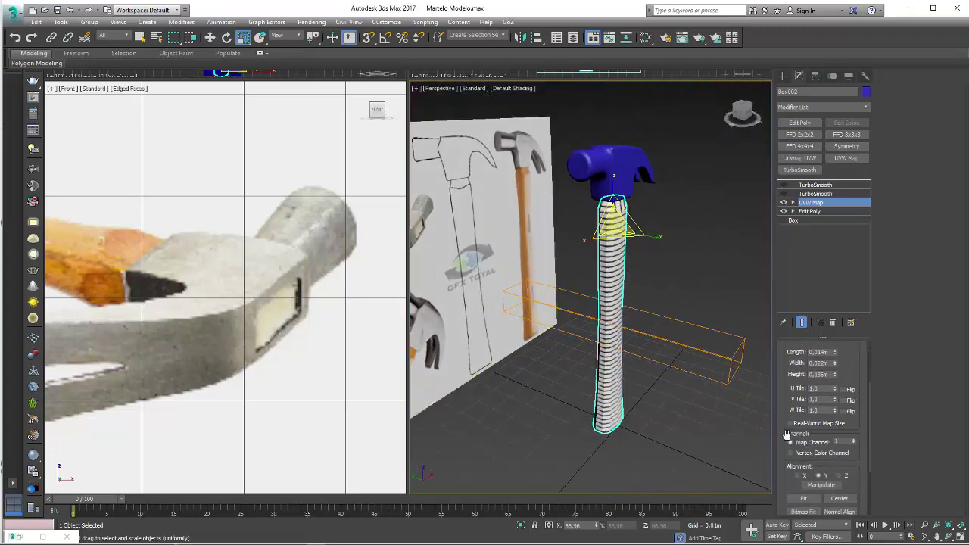
pyautogui.click(800, 476)
pyautogui.click(820, 476)
pyautogui.click(839, 475)
pyautogui.keyDown('alt'); pyautogui.moveTo(673, 345); pyautogui.dragTo(658, 329, button='middle'); pyautogui.keyUp('alt')
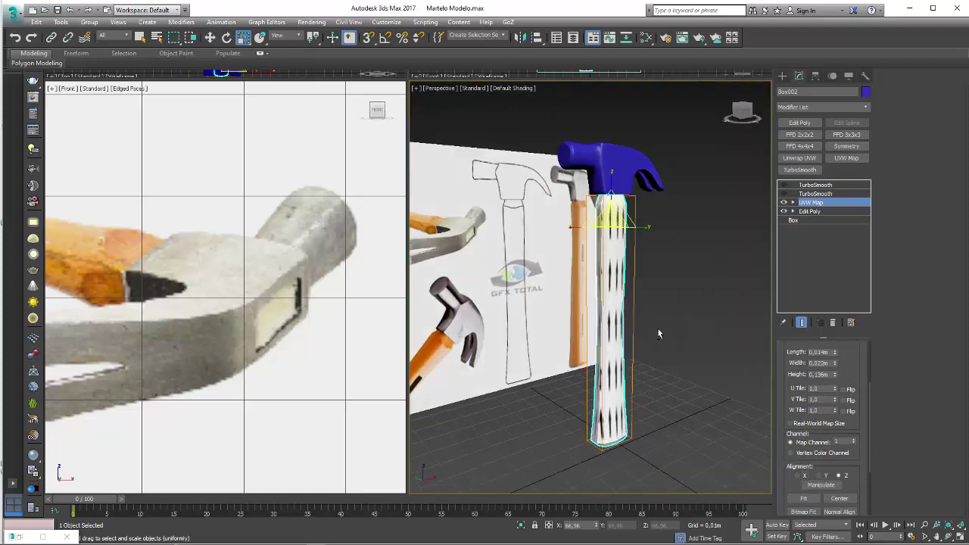
pyautogui.click(810, 211)
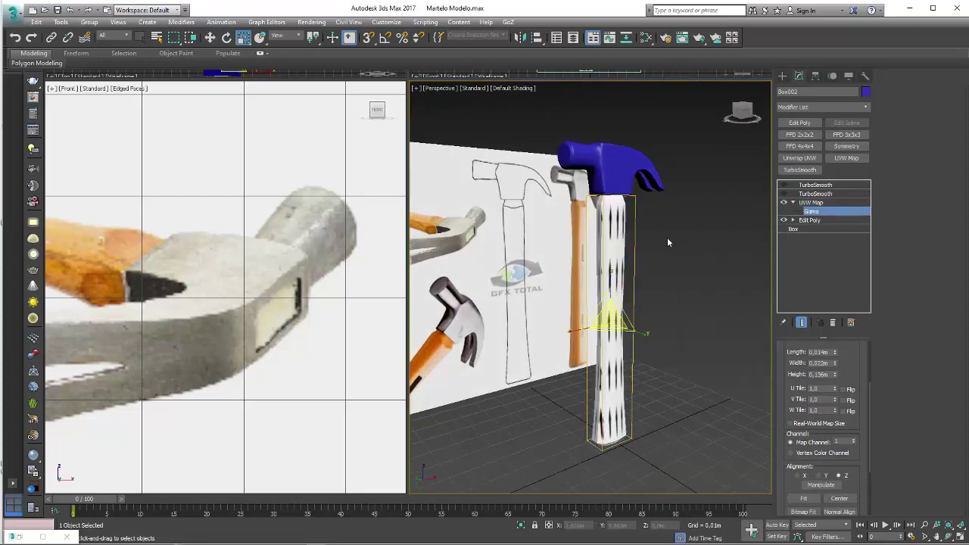
pyautogui.scroll(1, 849, 360)
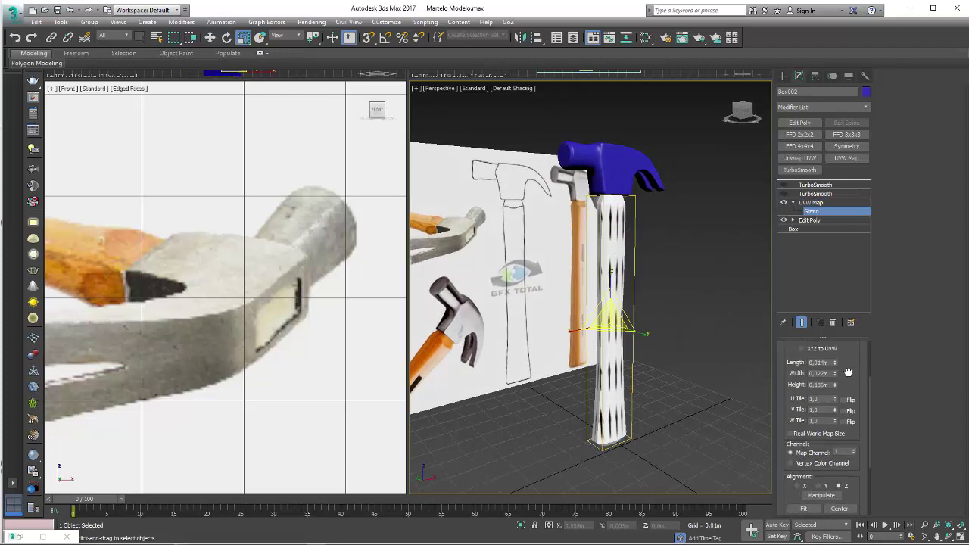
pyautogui.scroll(1, 848, 360)
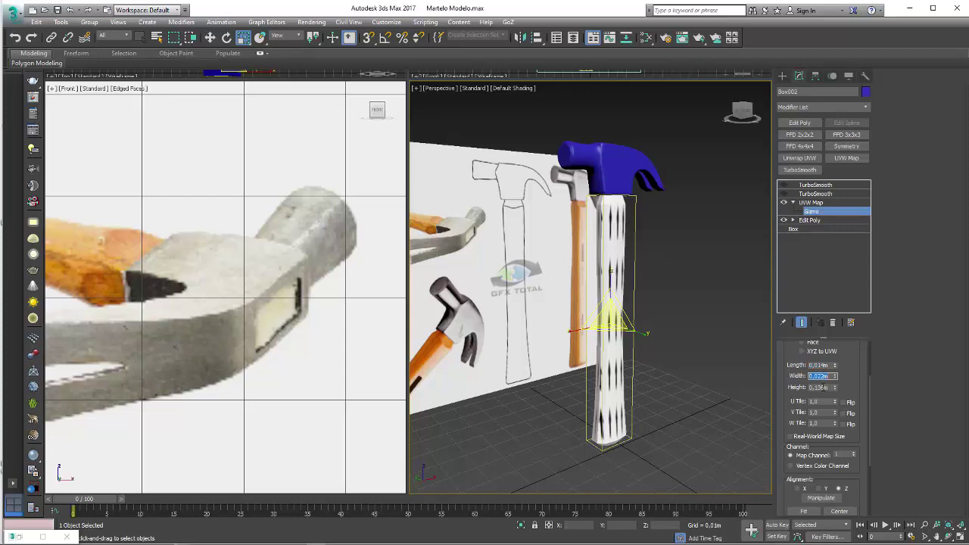
pyautogui.write('0,014')
pyautogui.press('Tab')
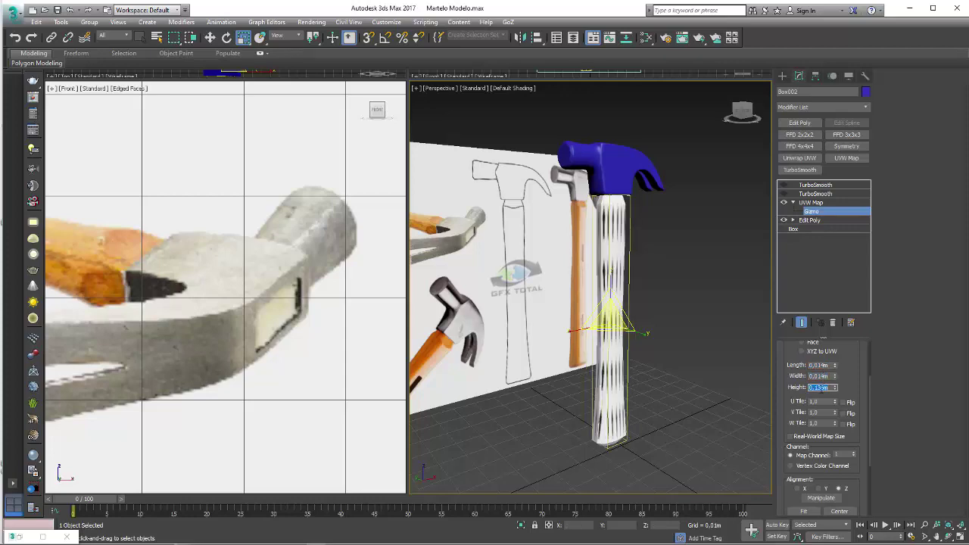
# - Scale up the UVW Map gizmo so larger arrows run along the handle
pyautogui.scroll(3, 592, 344)
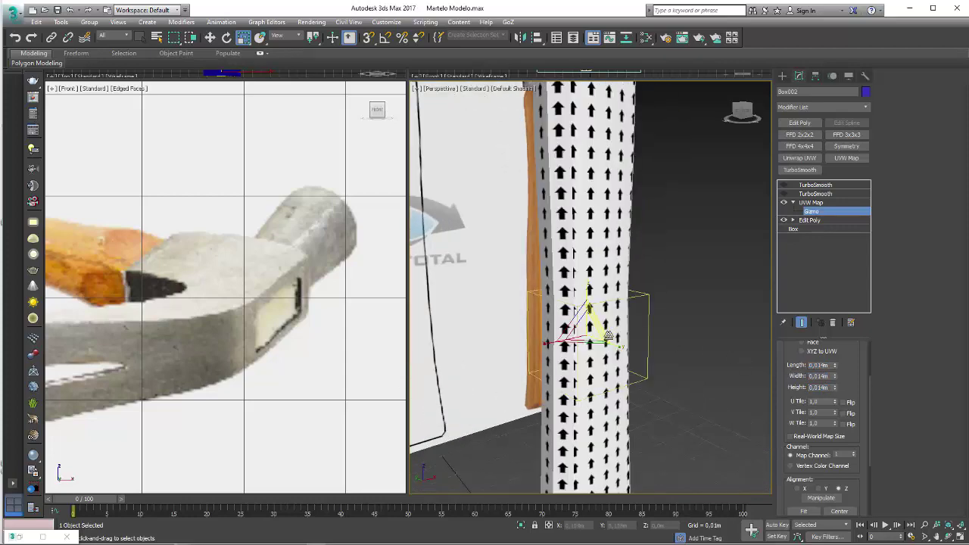
pyautogui.scroll(3, 591, 345)
pyautogui.moveTo(592, 344)
pyautogui.keyDown('alt'); pyautogui.mouseDown(button='middle')
pyautogui.moveTo(701, 316)
pyautogui.moveTo(699, 249)
pyautogui.moveTo(599, 303)
pyautogui.moveTo(502, 329)
pyautogui.moveTo(487, 300)
pyautogui.moveTo(576, 318)
pyautogui.moveTo(671, 303)
pyautogui.moveTo(663, 342)
pyautogui.moveTo(656, 303)
pyautogui.mouseUp(button='middle'); pyautogui.keyUp('alt')
pyautogui.scroll(3, 656, 304)
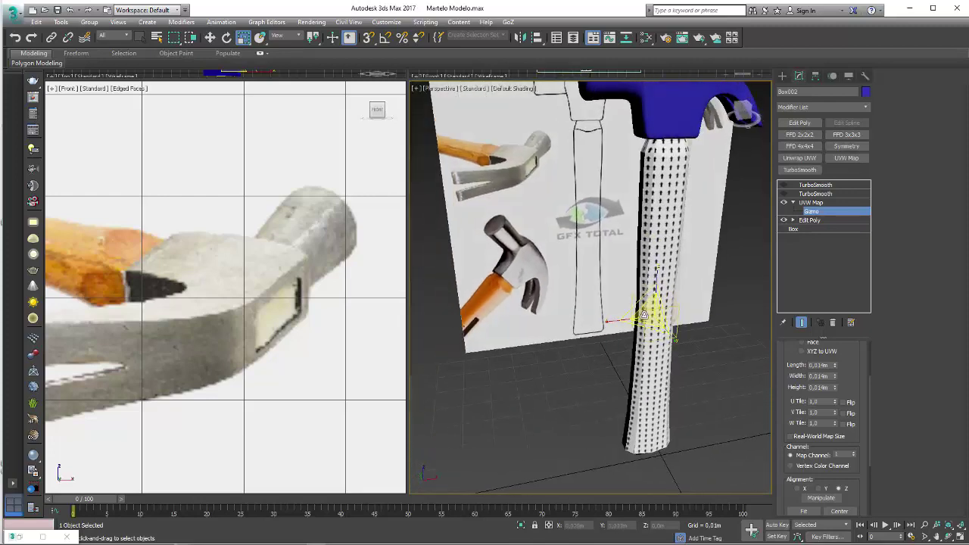
pyautogui.moveTo(655, 303); pyautogui.dragTo(712, 285)
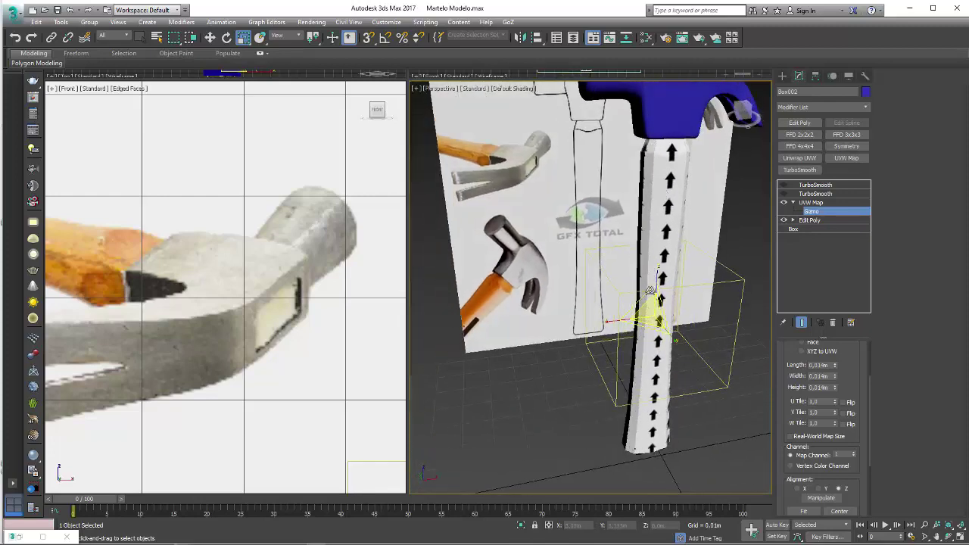
pyautogui.keyDown('alt'); pyautogui.moveTo(712, 285); pyautogui.dragTo(717, 282, button='middle'); pyautogui.keyUp('alt')
pyautogui.moveTo(559, 227)
pyautogui.keyDown('alt'); pyautogui.mouseDown(button='middle')
pyautogui.moveTo(548, 299)
pyautogui.moveTo(560, 273)
pyautogui.mouseUp(button='middle'); pyautogui.keyUp('alt')
pyautogui.scroll(3, 548, 300)
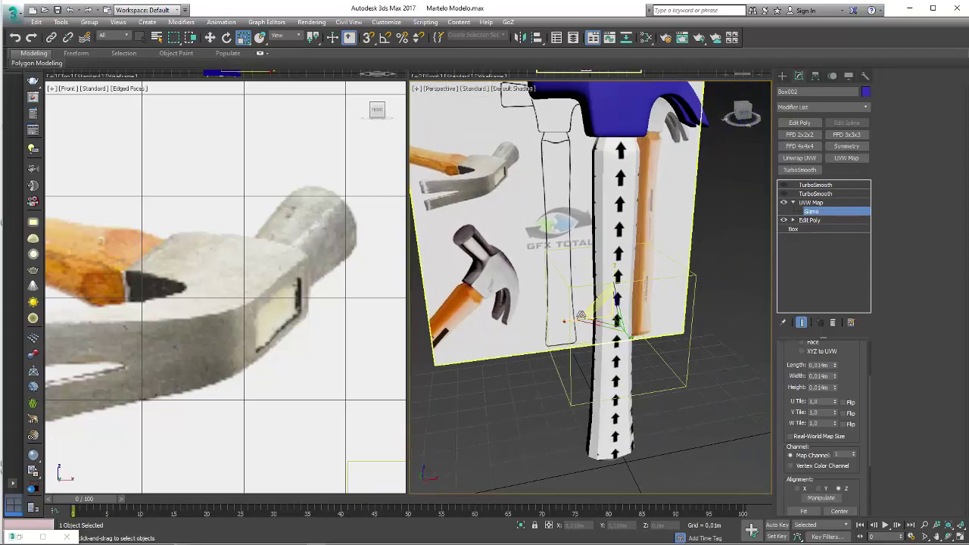
# - Rotate the UVW Map gizmo to change the arrow direction on the handle
pyautogui.press('e')
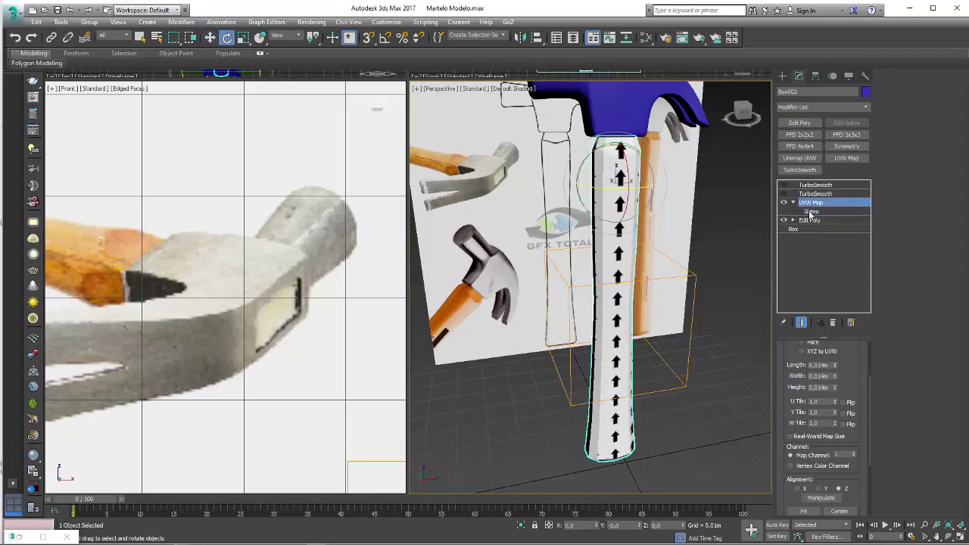
pyautogui.moveTo(600, 297); pyautogui.dragTo(522, 336)
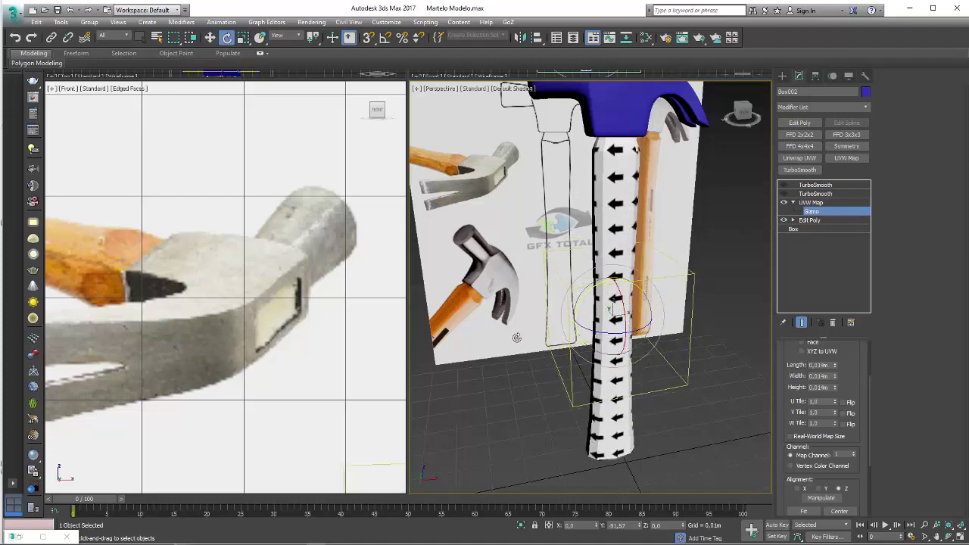
pyautogui.moveTo(525, 340)
pyautogui.keyDown('alt'); pyautogui.mouseDown(button='middle')
pyautogui.moveTo(606, 350)
pyautogui.moveTo(651, 314)
pyautogui.mouseUp(button='middle'); pyautogui.keyUp('alt')
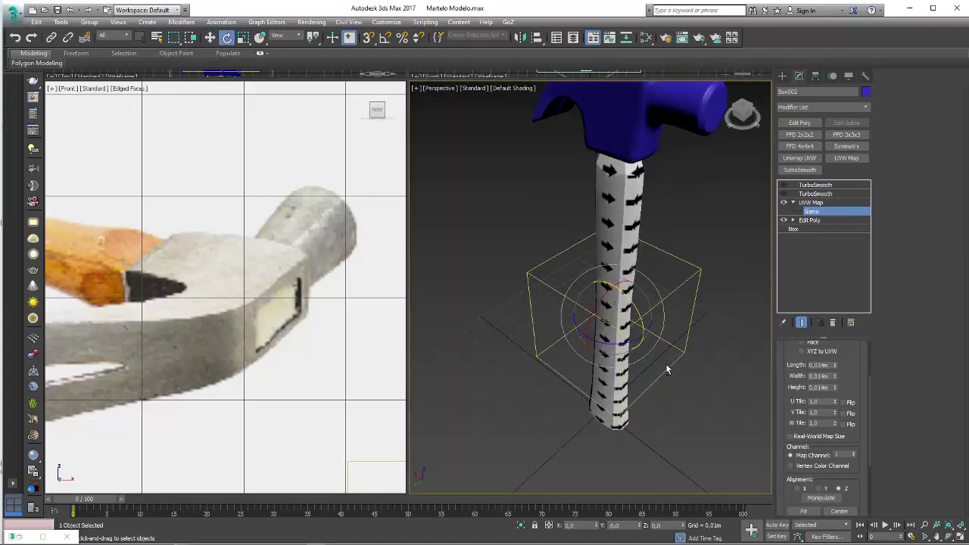
pyautogui.moveTo(651, 313); pyautogui.dragTo(699, 350)
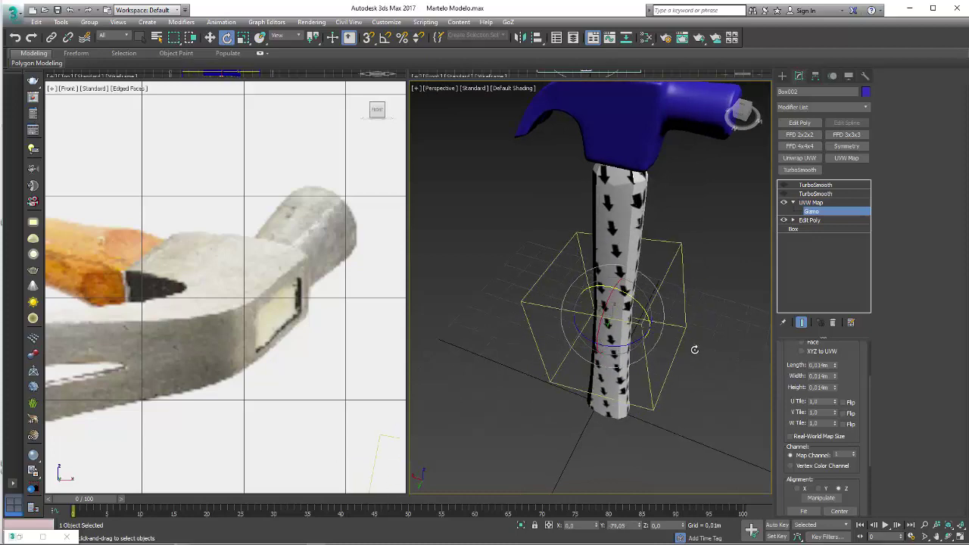
pyautogui.moveTo(610, 347); pyautogui.dragTo(639, 306)
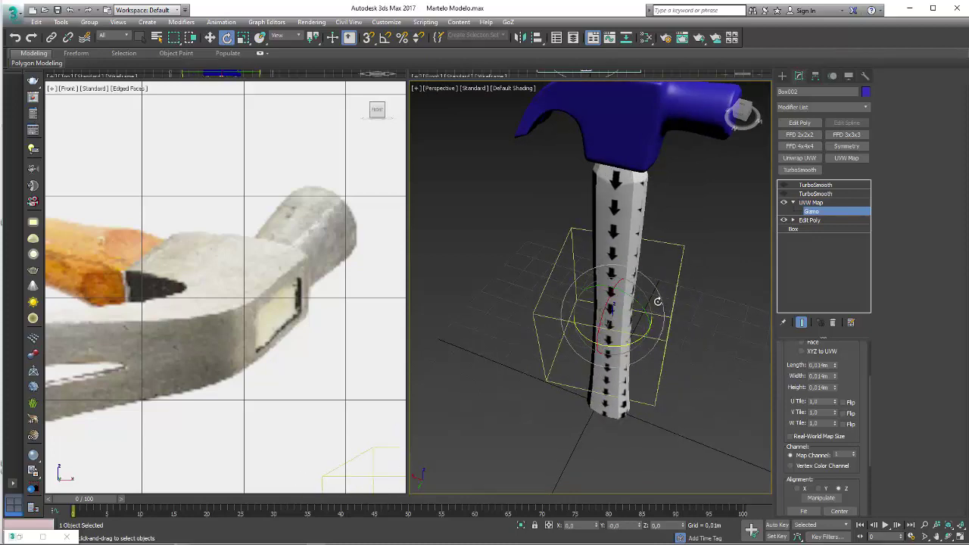
pyautogui.moveTo(639, 307)
pyautogui.keyDown('alt'); pyautogui.mouseDown(button='middle')
pyautogui.moveTo(643, 341)
pyautogui.moveTo(677, 335)
pyautogui.moveTo(619, 342)
pyautogui.moveTo(659, 340)
pyautogui.moveTo(694, 381)
pyautogui.moveTo(577, 289)
pyautogui.mouseUp(button='middle'); pyautogui.keyUp('alt')
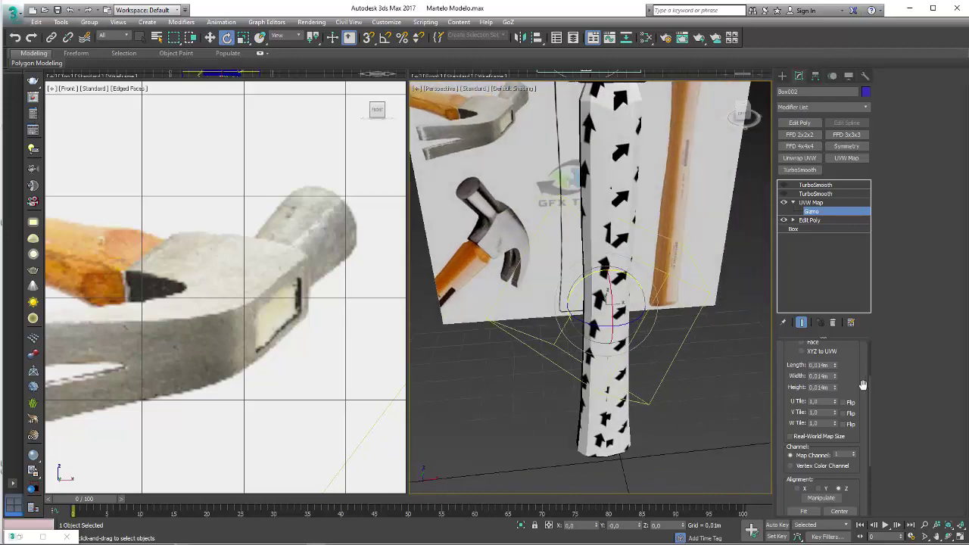
pyautogui.moveTo(864, 386); pyautogui.dragTo(849, 279)
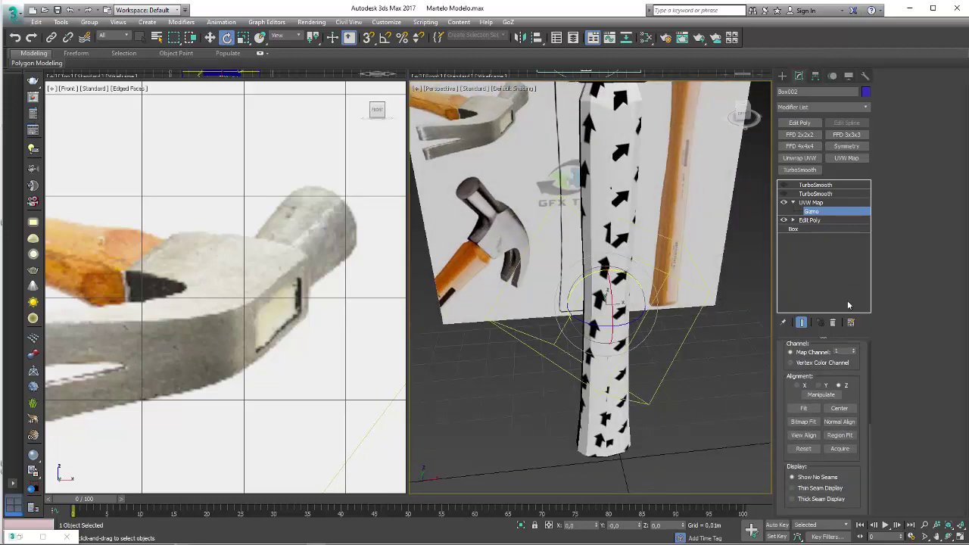
# - Reset the mapping alignment so arrows run vertically, rescale the gizmo, and return to the Texturas folder
pyautogui.click(803, 449)
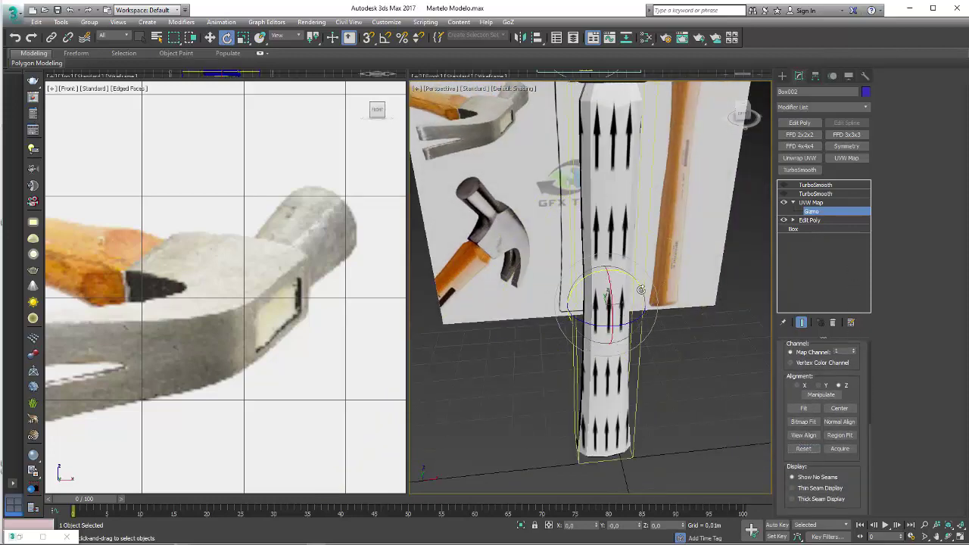
pyautogui.press('r')
pyautogui.moveTo(606, 303)
pyautogui.mouseDown()
pyautogui.moveTo(599, 317)
pyautogui.moveTo(592, 303)
pyautogui.mouseUp()
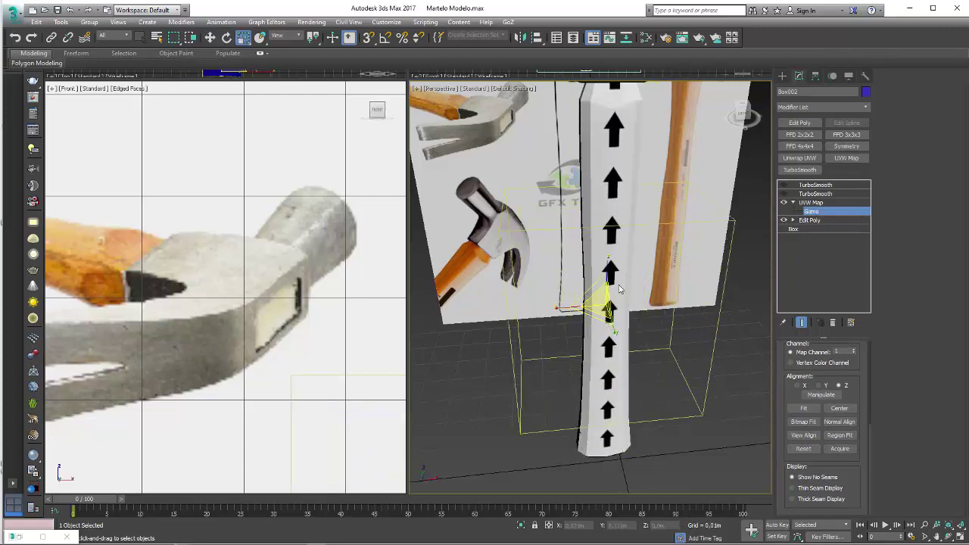
pyautogui.scroll(3, 658, 341)
pyautogui.keyDown('alt'); pyautogui.moveTo(659, 341); pyautogui.dragTo(660, 299, button='middle'); pyautogui.keyUp('alt')
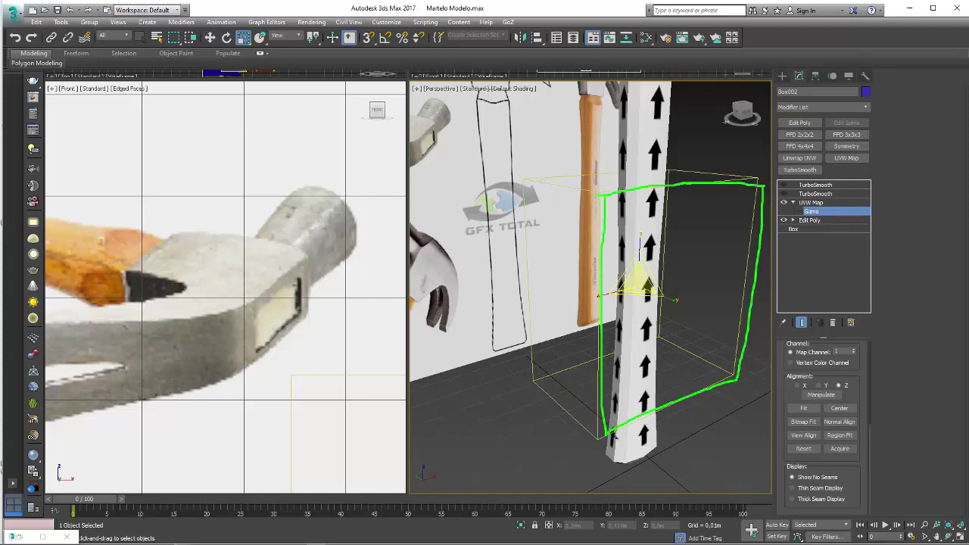
pyautogui.hotkey('alt', 'Tab')
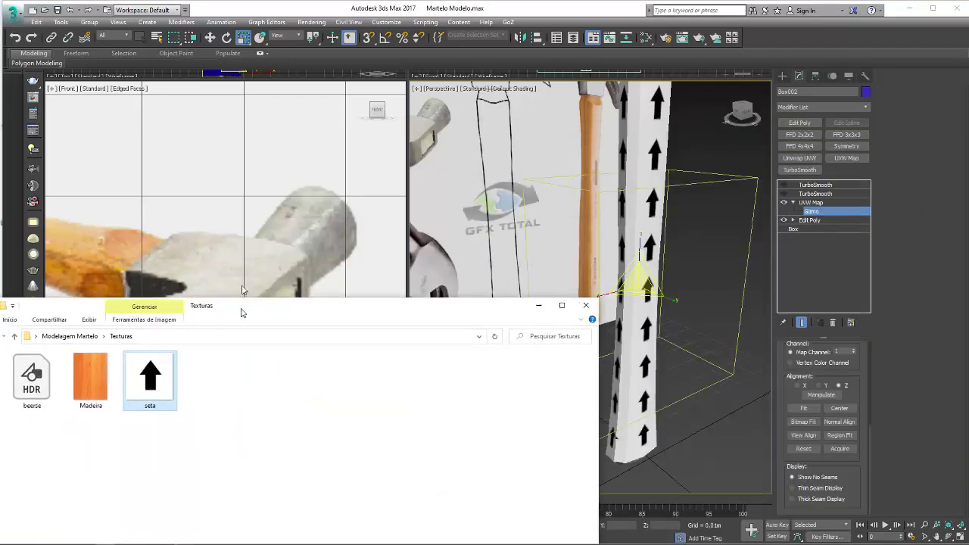
# - Select the Madeira texture file and minimize the Texturas folder window
pyautogui.moveTo(613, 137); pyautogui.dragTo(214, 248)
pyautogui.click(67, 309)
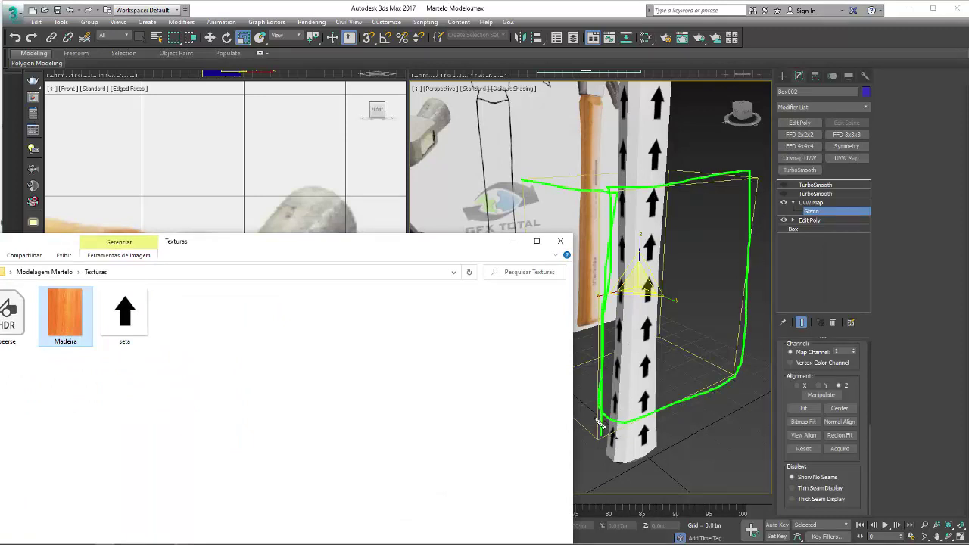
pyautogui.press('Escape')
pyautogui.click(515, 241)
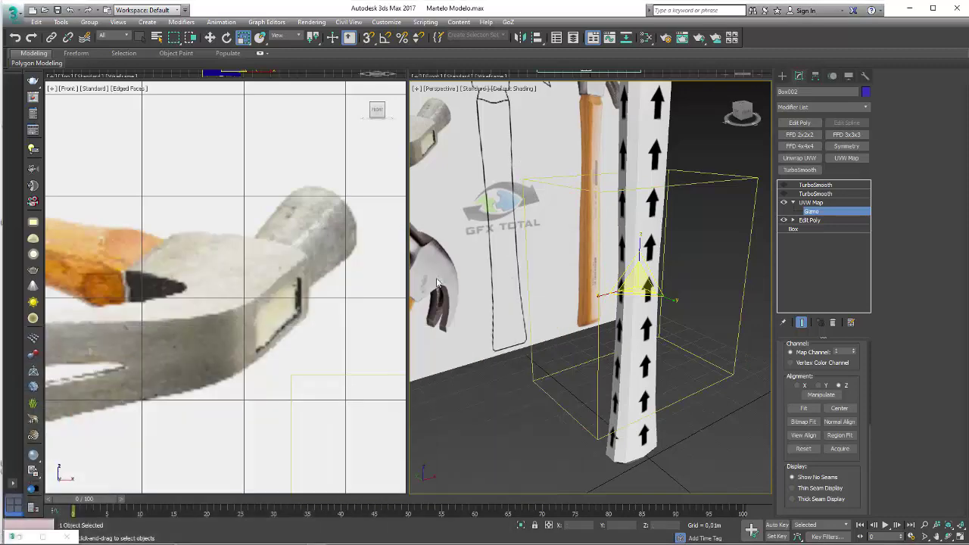
pyautogui.scroll(-5, 507, 370)
pyautogui.scroll(2, 506, 370)
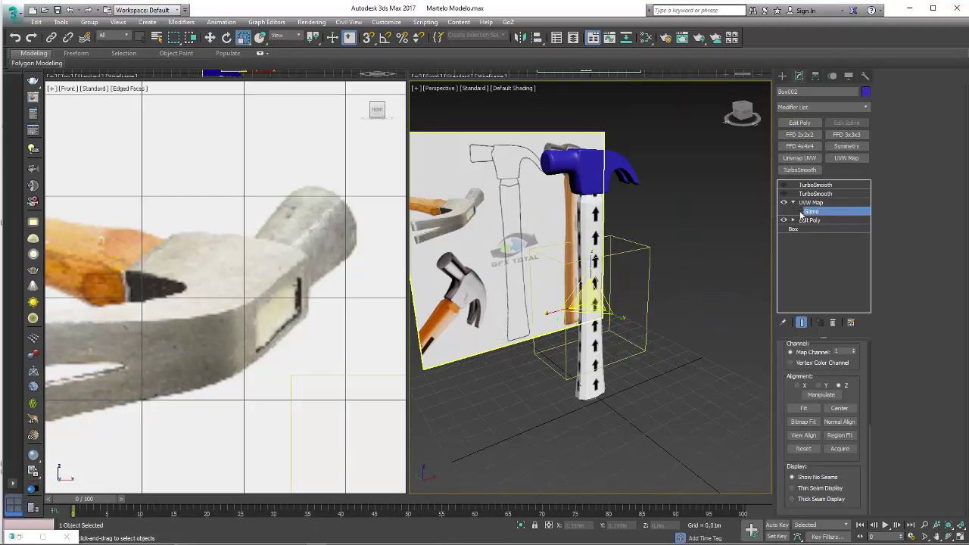
# - Scale the UVW Map gizmo along Z and enlarge it so the arrows run up the handle
pyautogui.keyDown('alt'); pyautogui.moveTo(646, 226); pyautogui.dragTo(619, 234, button='middle'); pyautogui.keyUp('alt')
pyautogui.moveTo(597, 258); pyautogui.dragTo(598, 237)
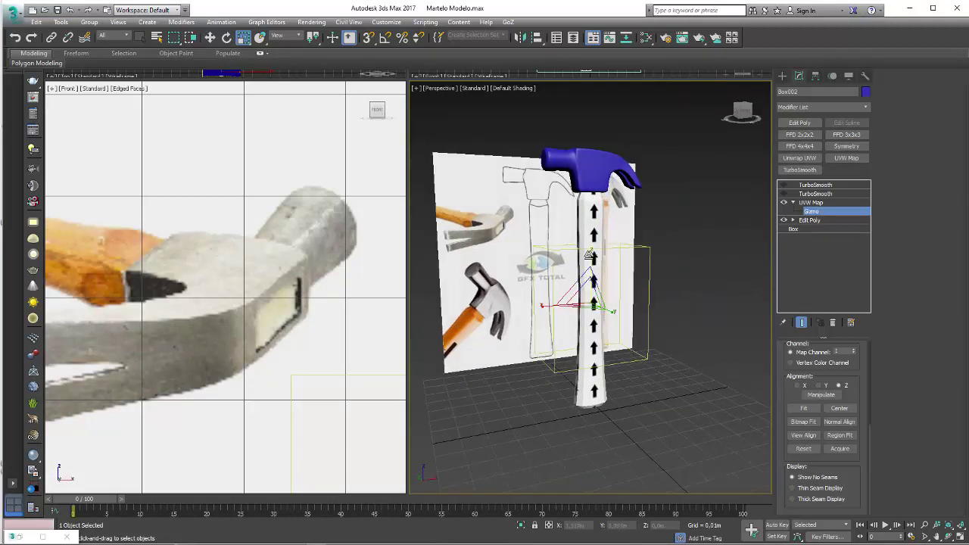
pyautogui.keyDown('alt'); pyautogui.moveTo(598, 237); pyautogui.dragTo(617, 319, button='middle'); pyautogui.keyUp('alt')
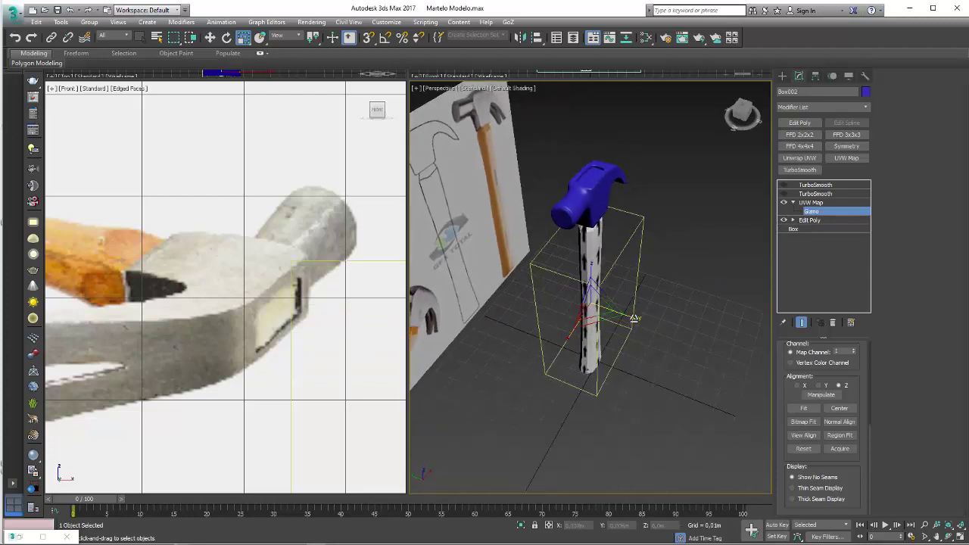
pyautogui.keyDown('alt'); pyautogui.moveTo(616, 319); pyautogui.dragTo(606, 290, button='middle'); pyautogui.keyUp('alt')
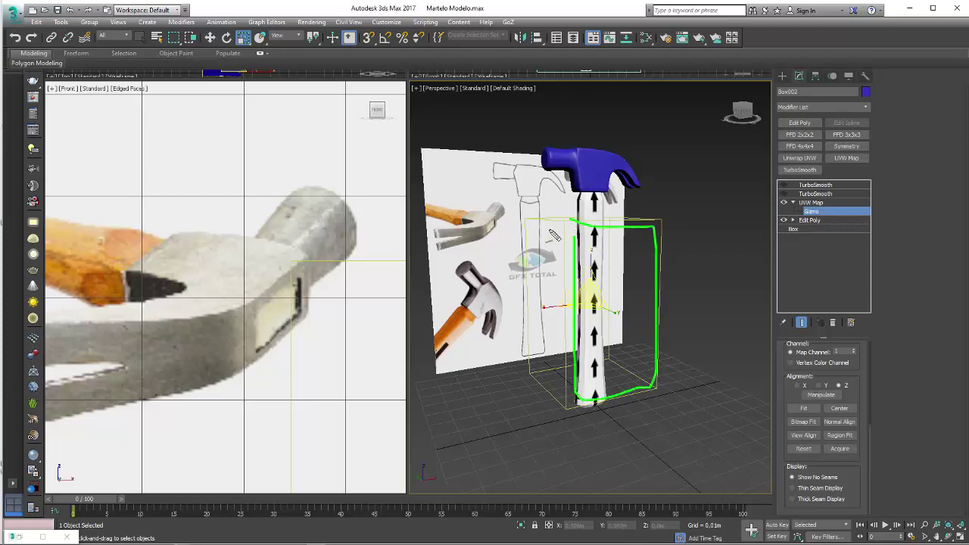
pyautogui.keyDown('alt'); pyautogui.moveTo(570, 376); pyautogui.dragTo(606, 290, button='middle'); pyautogui.keyUp('alt')
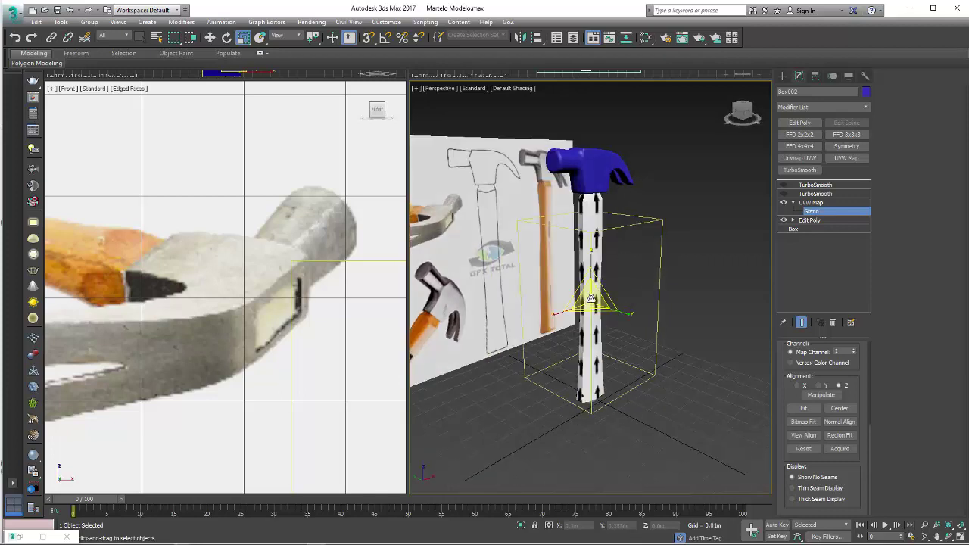
pyautogui.moveTo(592, 299); pyautogui.dragTo(670, 46)
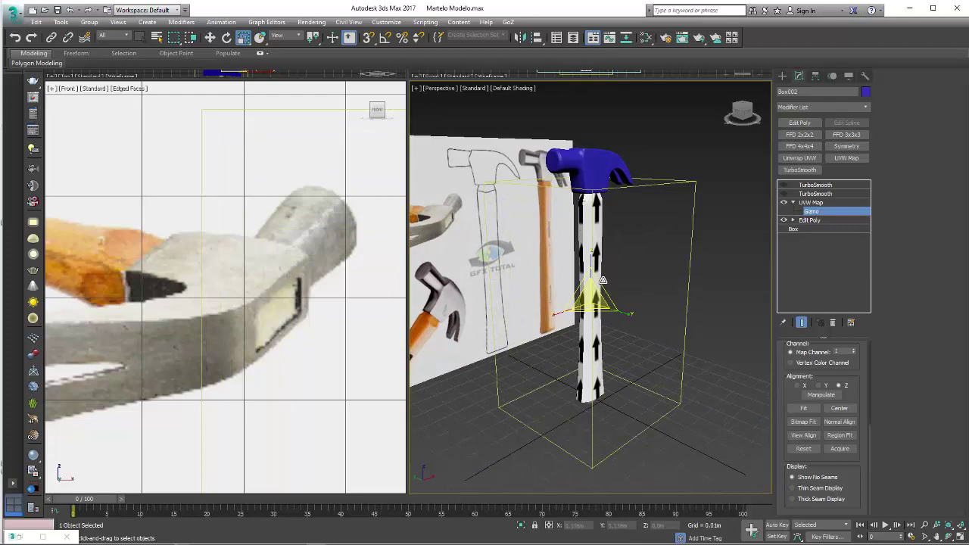
# - In the Slate Material Editor, wire the wood bitmap into the madeira VRayMtl's Diffuse map
pyautogui.click(647, 39)
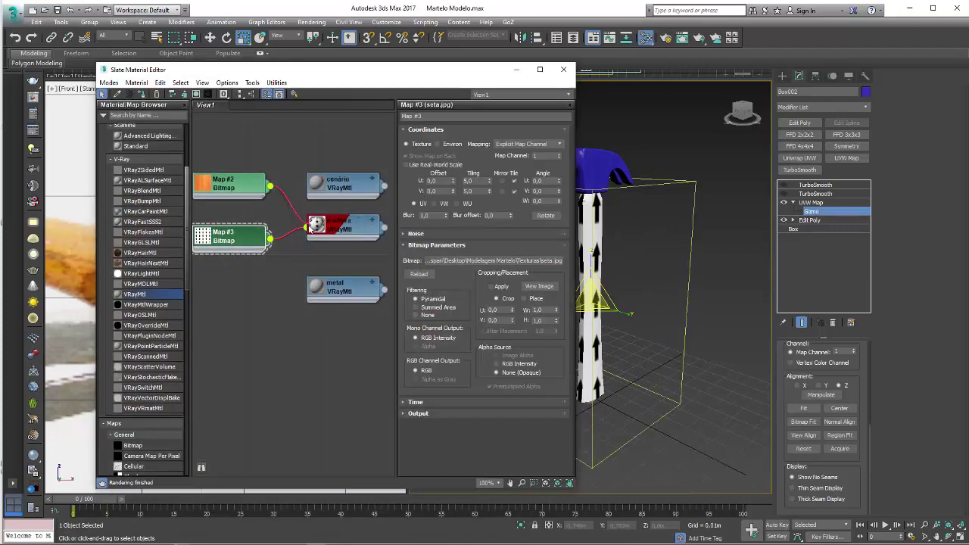
pyautogui.moveTo(310, 228); pyautogui.dragTo(307, 240)
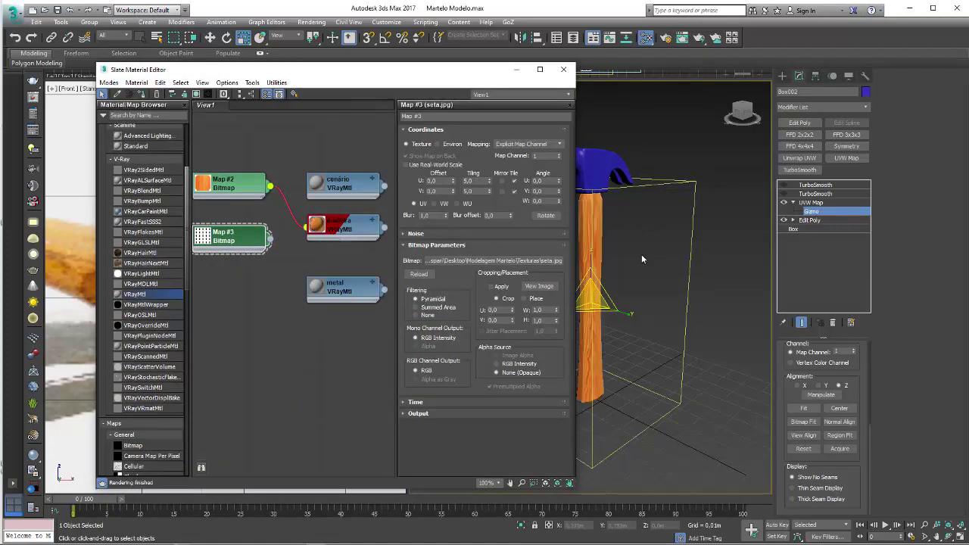
pyautogui.scroll(2, 642, 254)
pyautogui.scroll(3, 650, 304)
pyautogui.scroll(2, 607, 316)
pyautogui.scroll(-3, 658, 305)
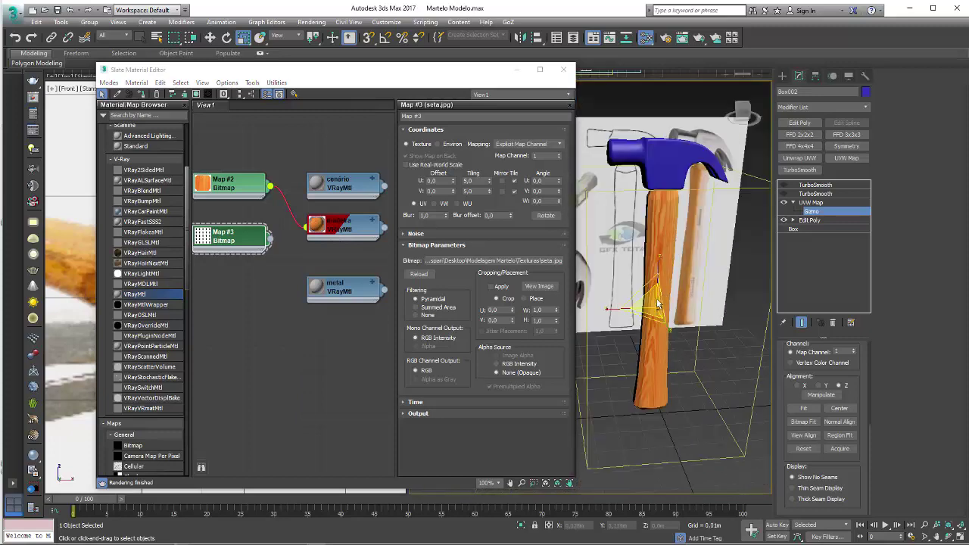
pyautogui.keyDown('alt'); pyautogui.moveTo(658, 302); pyautogui.dragTo(682, 229, button='middle'); pyautogui.keyUp('alt')
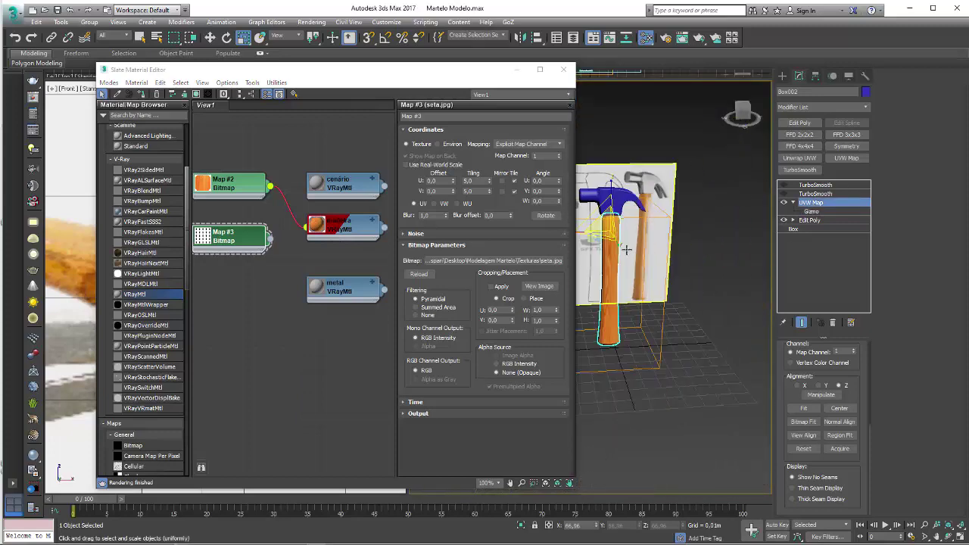
# - Copy the handle to the right as Box003 and inspect its texture mapping settings
pyautogui.press('w')
pyautogui.keyDown('shift'); pyautogui.moveTo(681, 229); pyautogui.dragTo(704, 229); pyautogui.keyUp('shift')
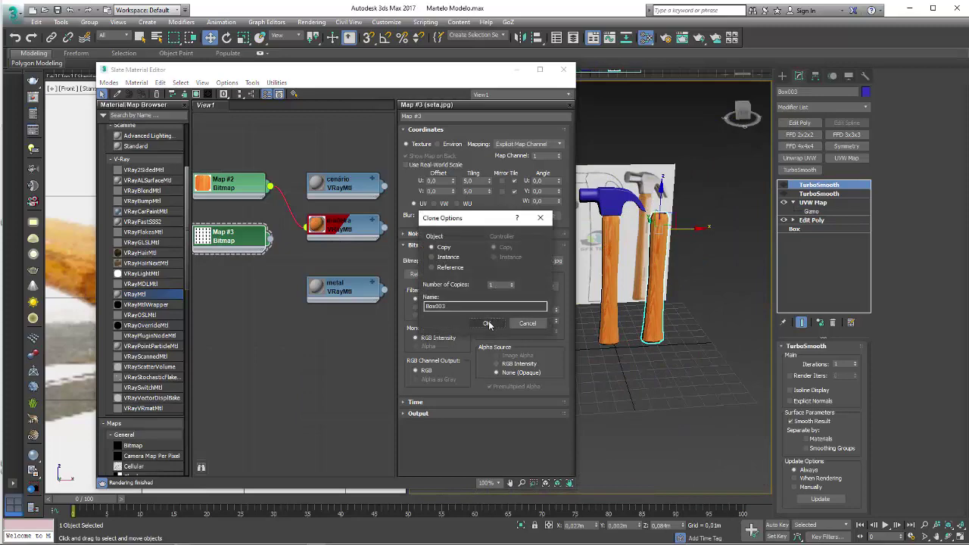
pyautogui.click(489, 324)
pyautogui.scroll(2, 651, 303)
pyautogui.scroll(2, 652, 302)
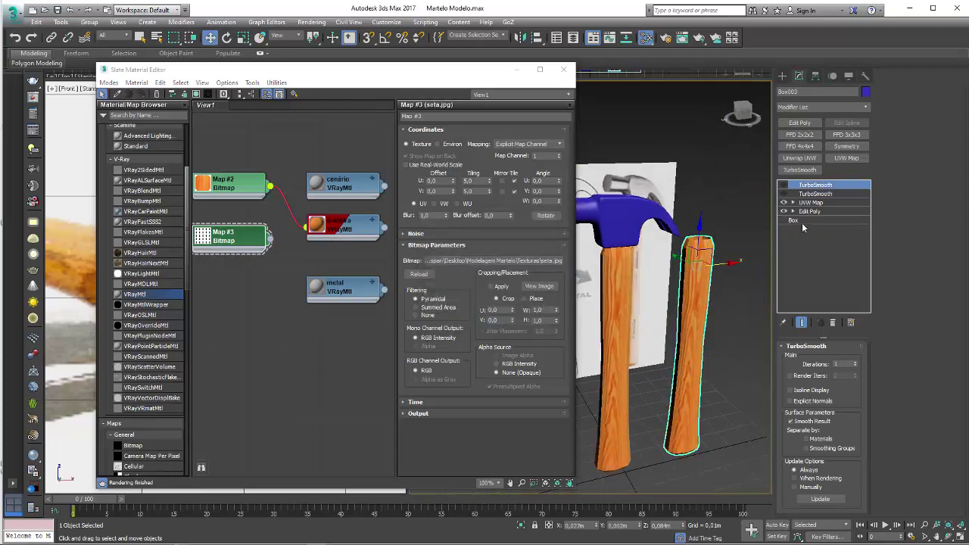
pyautogui.click(806, 203)
pyautogui.scroll(3, 699, 314)
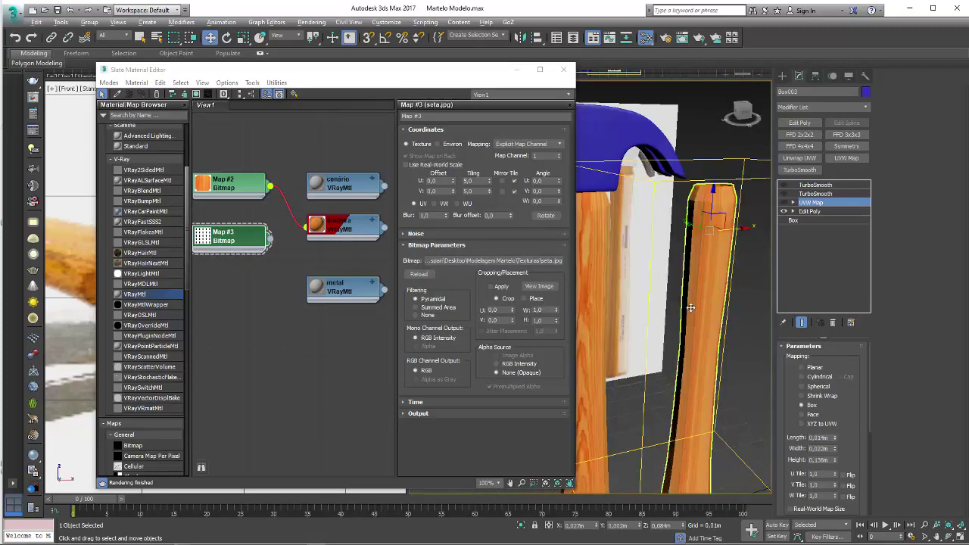
pyautogui.scroll(2, 693, 287)
# - Undo to remove the duplicate Box003 handle
pyautogui.moveTo(689, 266)
pyautogui.keyDown('alt'); pyautogui.mouseDown(button='middle')
pyautogui.moveTo(653, 275)
pyautogui.moveTo(728, 230)
pyautogui.moveTo(690, 287)
pyautogui.mouseUp(button='middle'); pyautogui.keyUp('alt')
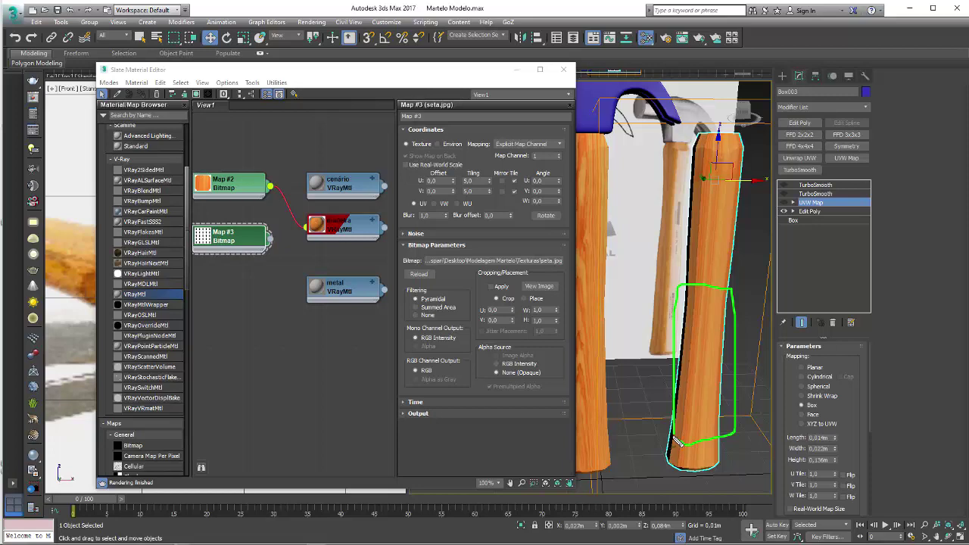
pyautogui.scroll(3, 677, 409)
pyautogui.scroll(3, 674, 363)
pyautogui.scroll(3, 671, 327)
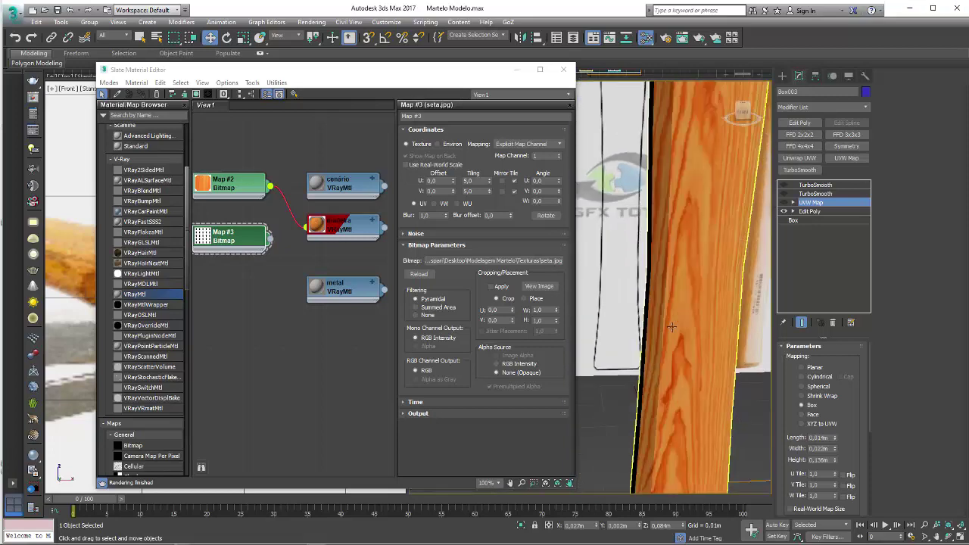
pyautogui.keyDown('alt'); pyautogui.moveTo(672, 327); pyautogui.dragTo(583, 227, button='middle'); pyautogui.keyUp('alt')
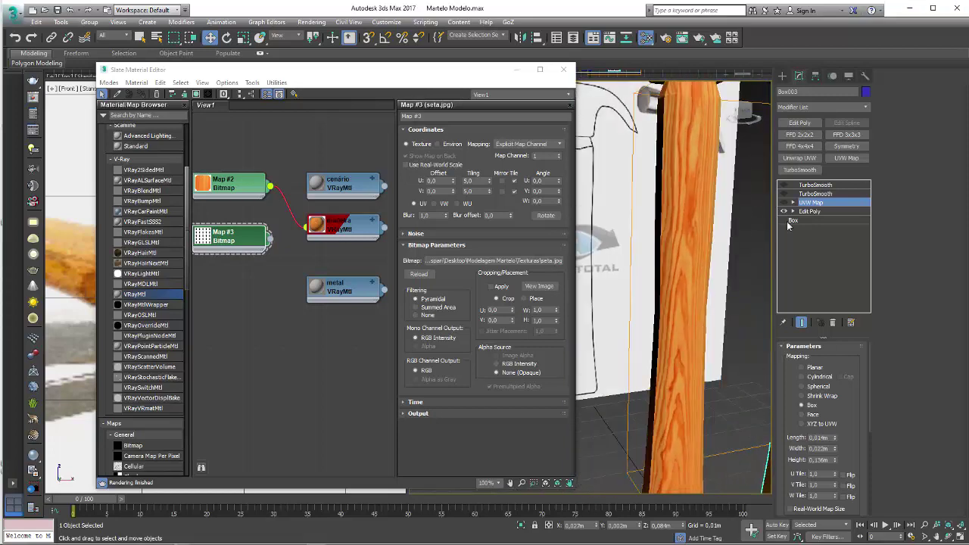
pyautogui.click(808, 194)
pyautogui.scroll(-5, 711, 294)
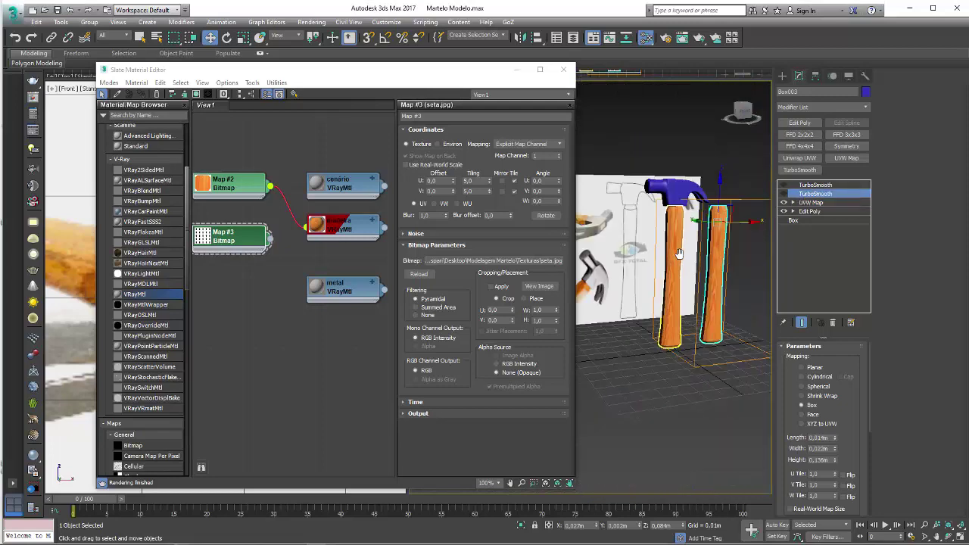
pyautogui.hotkey('ctrl', 'z')
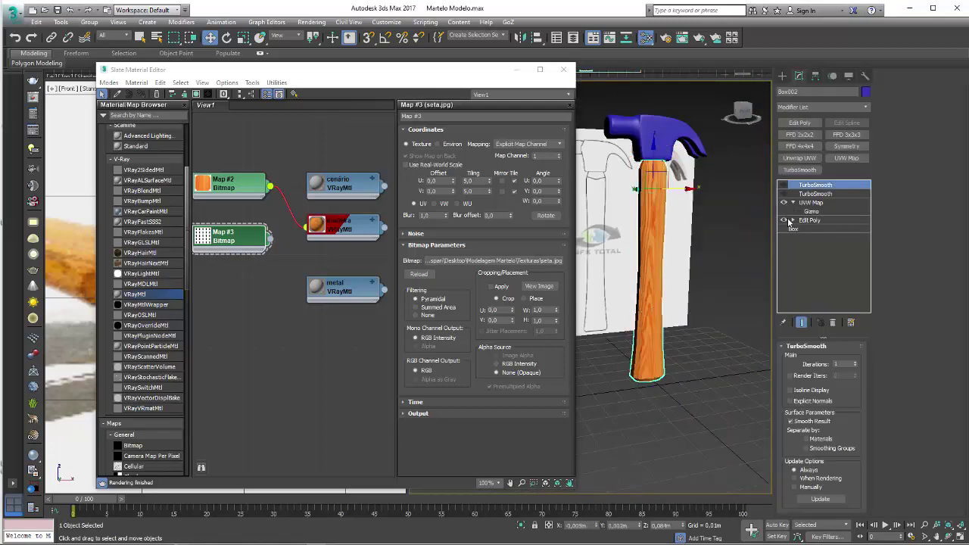
# - Deselect everything, then reselect the original Box002 wooden handle
pyautogui.keyDown('alt'); pyautogui.moveTo(691, 227); pyautogui.dragTo(700, 277, button='middle'); pyautogui.keyUp('alt')
pyautogui.click(700, 279)
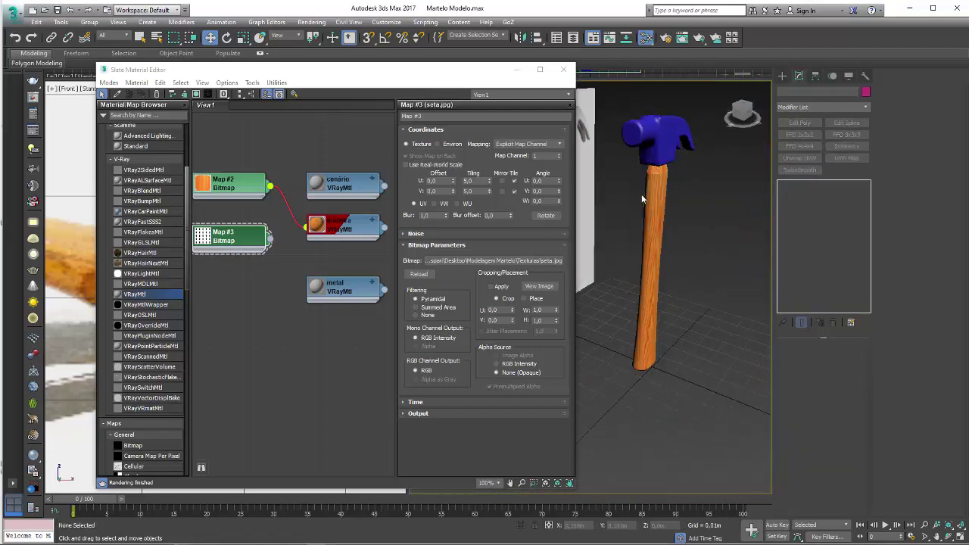
pyautogui.scroll(5, 693, 257)
pyautogui.scroll(-8, 697, 281)
pyautogui.scroll(3, 699, 287)
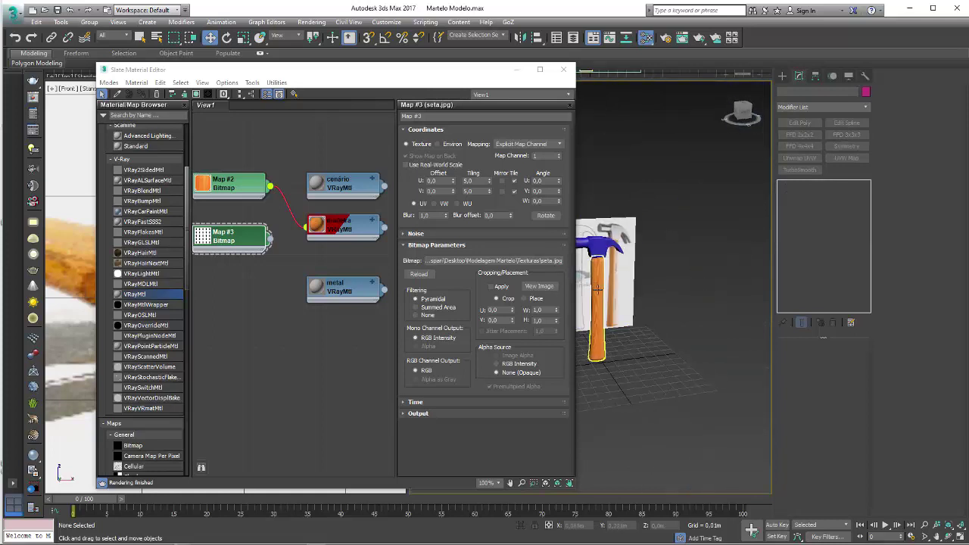
pyautogui.click(628, 318)
pyautogui.scroll(3, 703, 286)
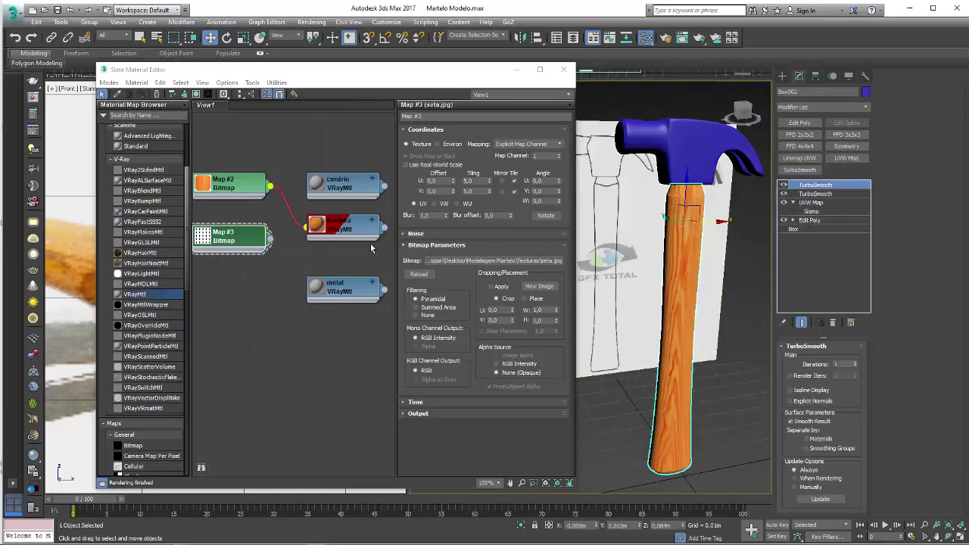
# - Rearrange the Slate nodes: madeira and Map #2 up, cenário down, metal and Map #3 up
pyautogui.moveTo(337, 226); pyautogui.dragTo(328, 153)
pyautogui.moveTo(241, 187); pyautogui.dragTo(249, 156)
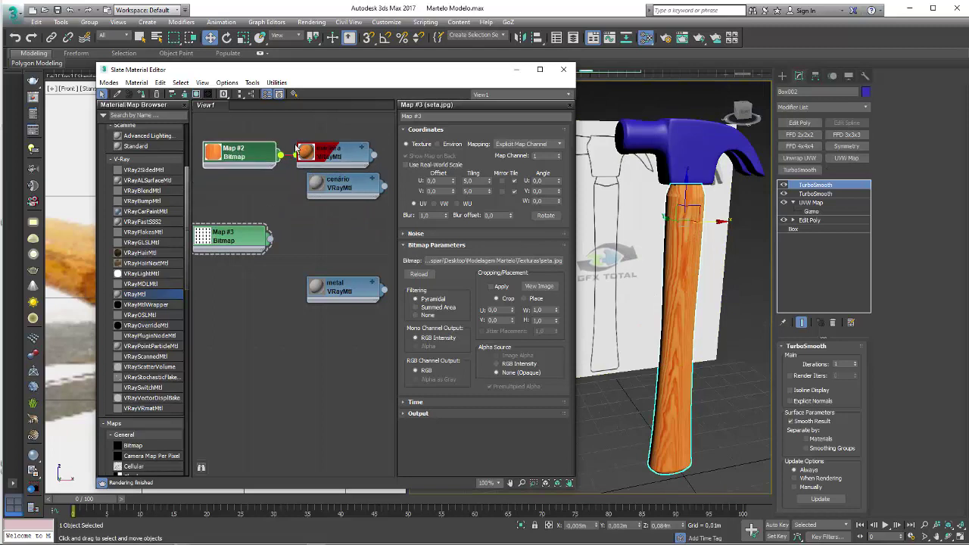
pyautogui.moveTo(334, 161); pyautogui.dragTo(326, 121)
pyautogui.scroll(-2, 343, 264)
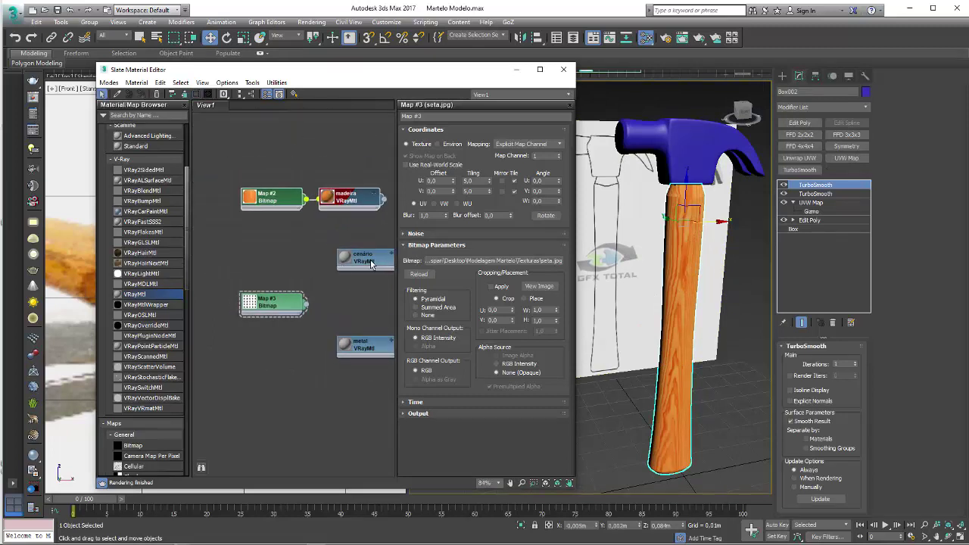
pyautogui.moveTo(371, 263); pyautogui.dragTo(319, 409)
pyautogui.moveTo(362, 345); pyautogui.dragTo(343, 259)
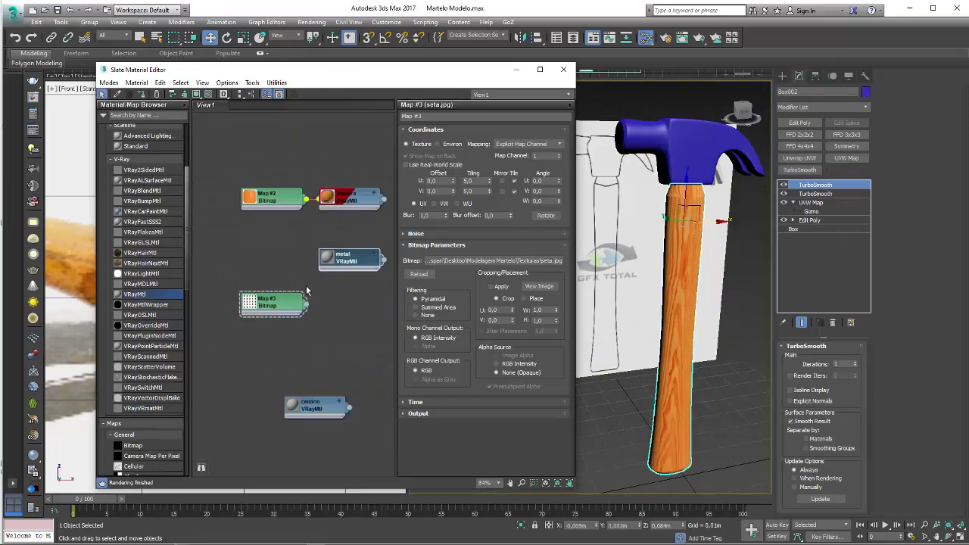
pyautogui.moveTo(296, 302); pyautogui.dragTo(293, 266)
pyautogui.moveTo(383, 266); pyautogui.dragTo(332, 293, button='middle')
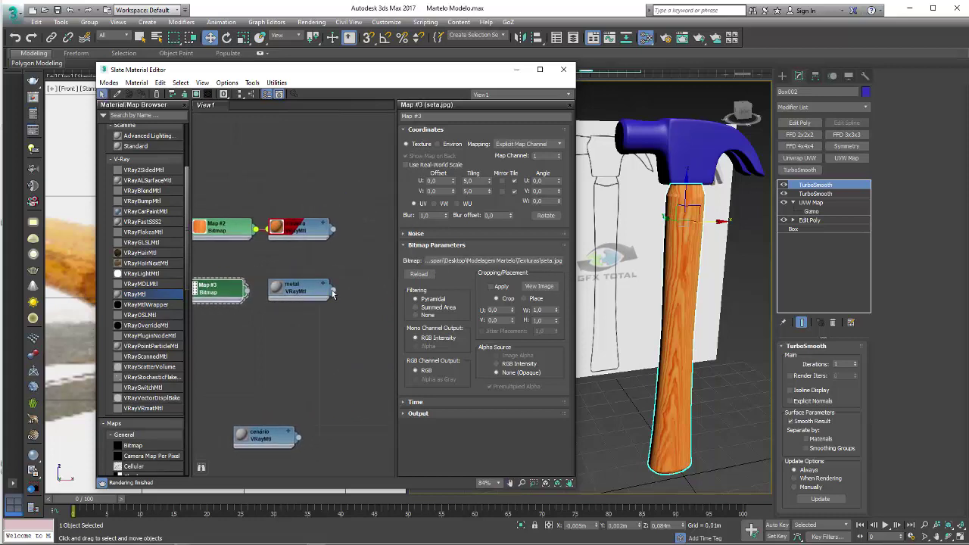
# - Drag the metal VRayMtl onto the hammer head so it turns grey
pyautogui.moveTo(333, 290); pyautogui.dragTo(676, 148)
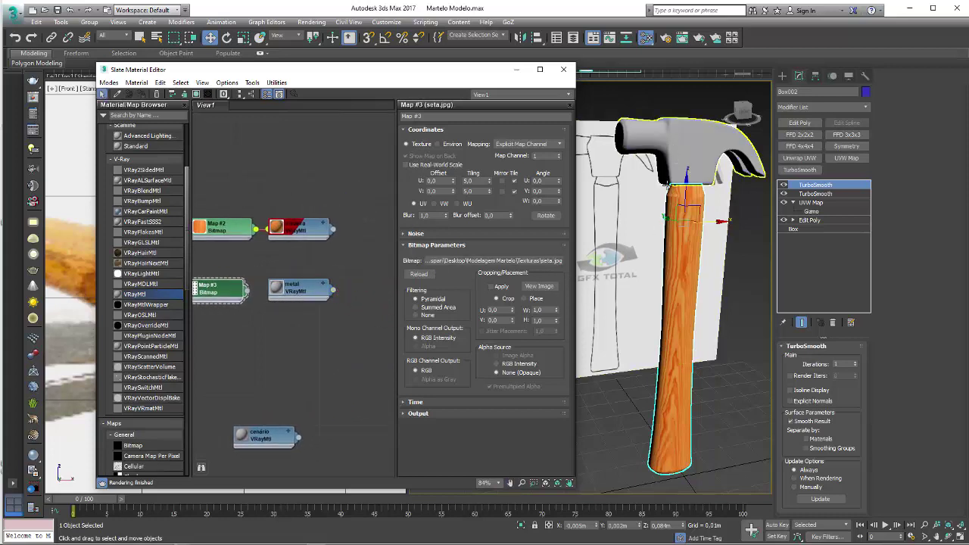
pyautogui.moveTo(325, 289); pyautogui.dragTo(326, 270)
pyautogui.scroll(-2, 318, 265)
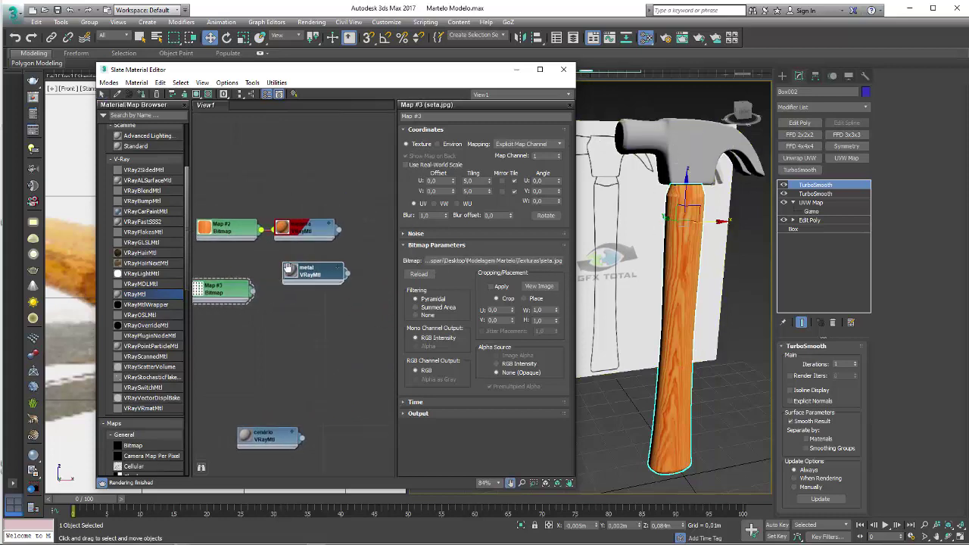
pyautogui.keyDown('alt'); pyautogui.moveTo(765, 174); pyautogui.dragTo(780, 206, button='middle'); pyautogui.keyUp('alt')
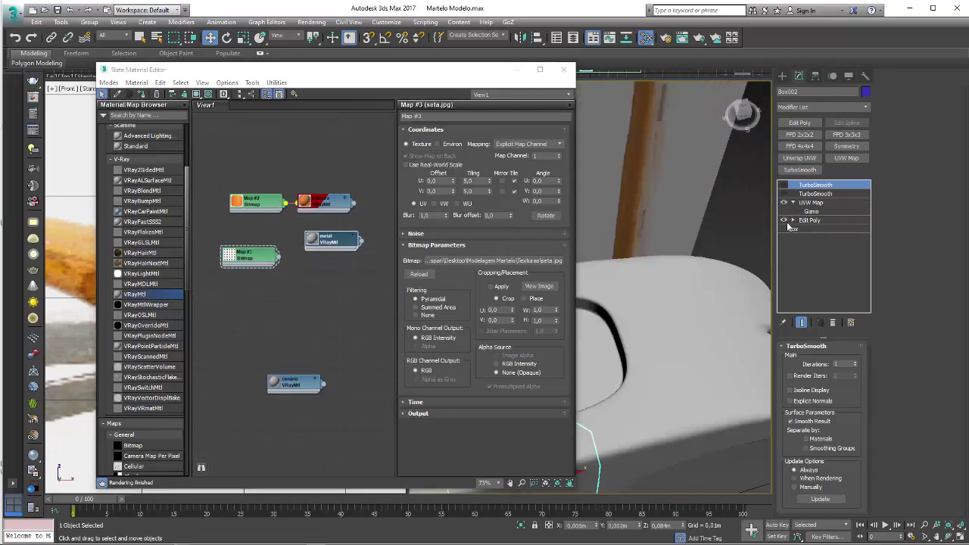
# - Turn off the head's TurboSmooth and select the slot faces in Edit Poly Polygon mode
pyautogui.scroll(-5, 677, 262)
pyautogui.moveTo(711, 255)
pyautogui.keyDown('alt'); pyautogui.mouseDown(button='middle')
pyautogui.moveTo(709, 196)
pyautogui.moveTo(719, 223)
pyautogui.mouseUp(button='middle'); pyautogui.keyUp('alt')
pyautogui.click(708, 196)
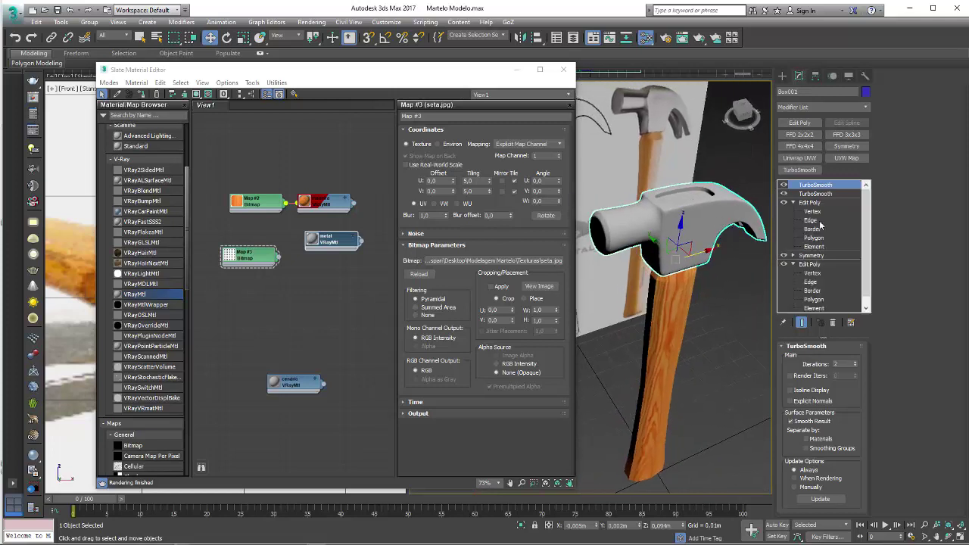
pyautogui.click(785, 186)
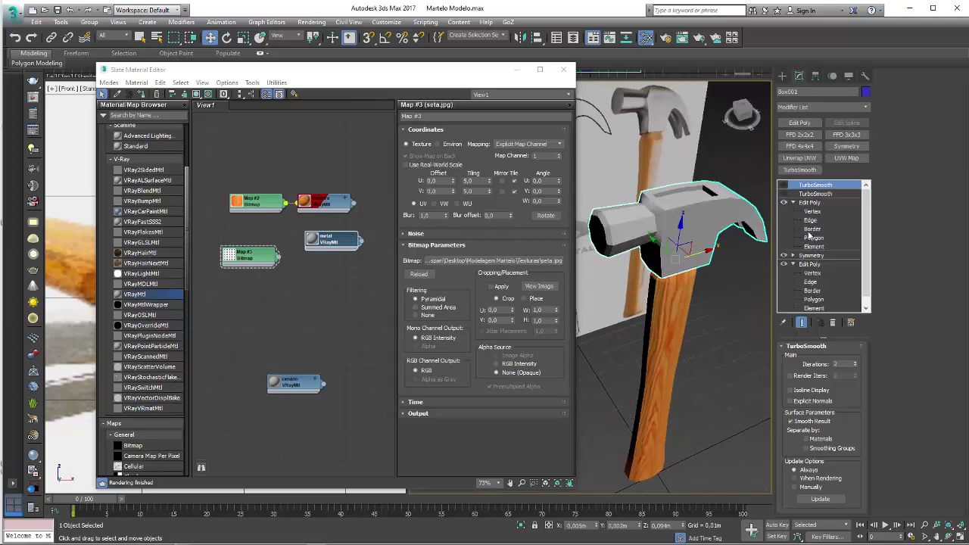
pyautogui.click(814, 237)
pyautogui.click(701, 198)
# - Grow the selection, set Material ID 2, invert, and re-enable TurboSmooth
pyautogui.scroll(5, 701, 200)
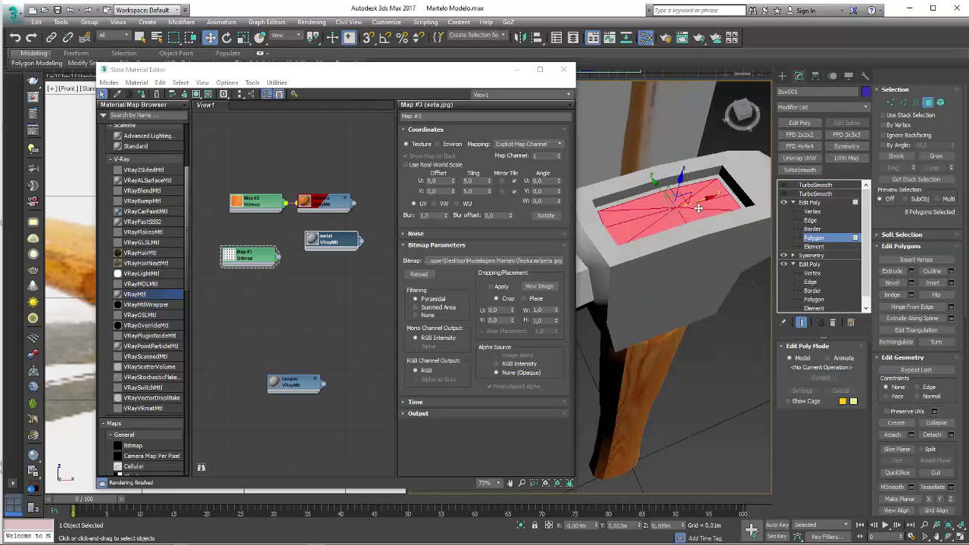
pyautogui.click(937, 156)
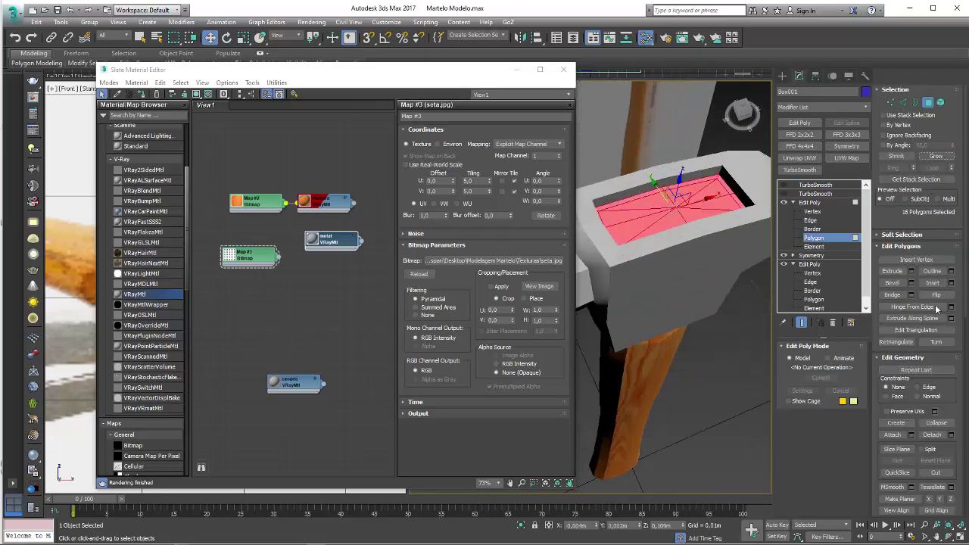
pyautogui.moveTo(953, 402); pyautogui.dragTo(945, 111)
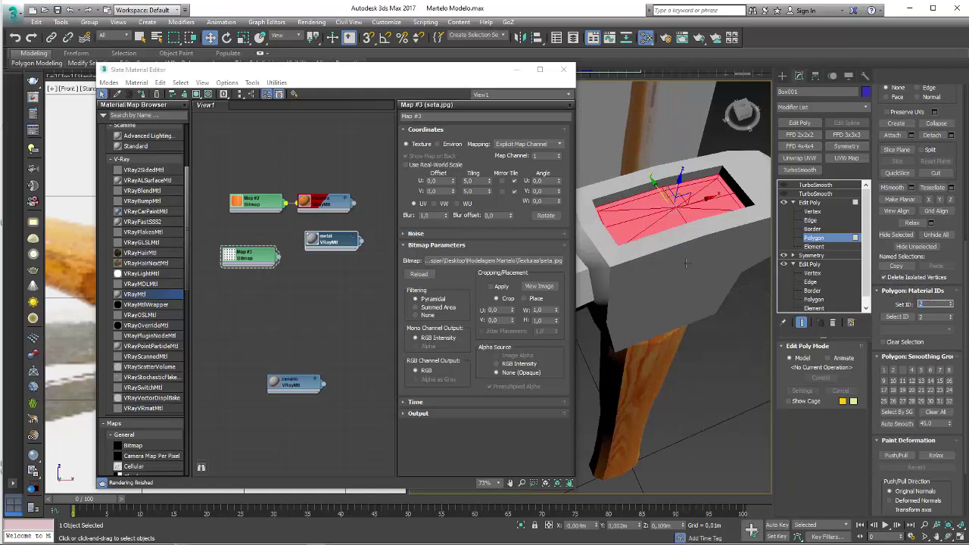
pyautogui.keyDown('alt'); pyautogui.moveTo(686, 263); pyautogui.dragTo(692, 267, button='middle'); pyautogui.keyUp('alt')
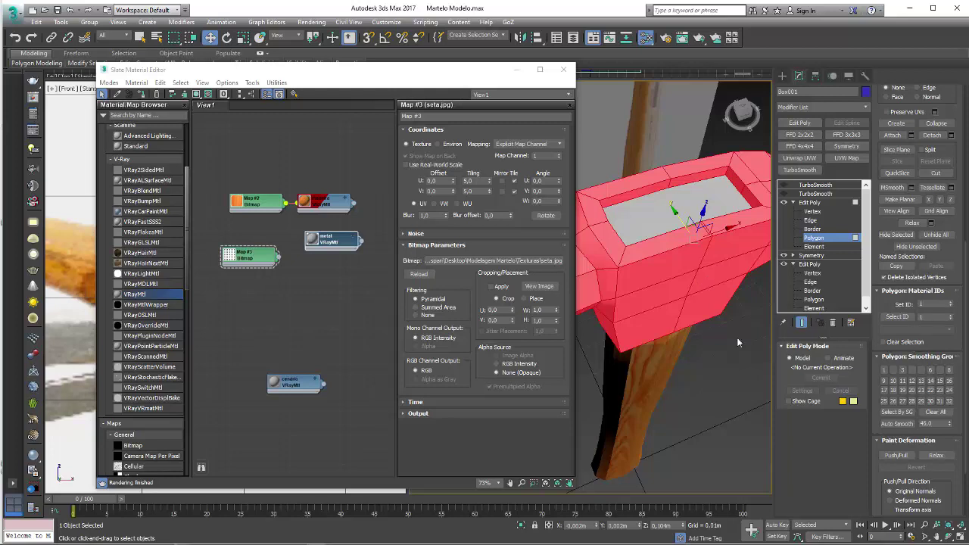
pyautogui.keyDown('alt'); pyautogui.moveTo(737, 339); pyautogui.dragTo(718, 323, button='middle'); pyautogui.keyUp('alt')
pyautogui.hotkey('ctrl', 'i')
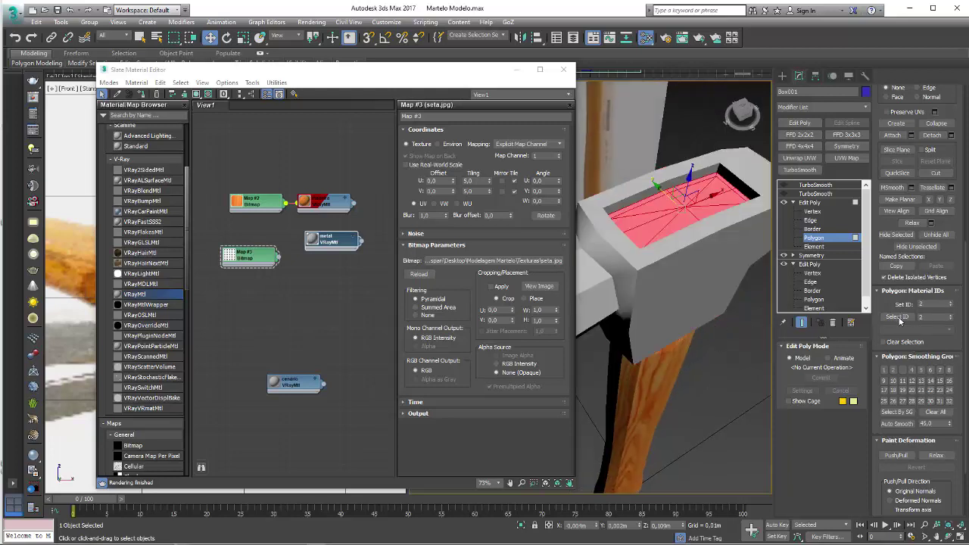
pyautogui.keyDown('alt'); pyautogui.moveTo(682, 325); pyautogui.dragTo(704, 303, button='middle'); pyautogui.keyUp('alt')
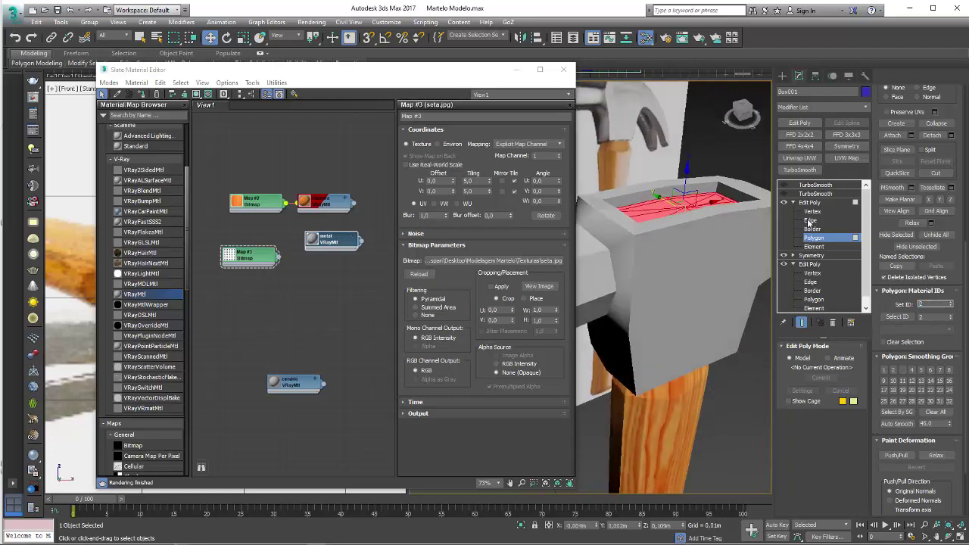
pyautogui.click(803, 194)
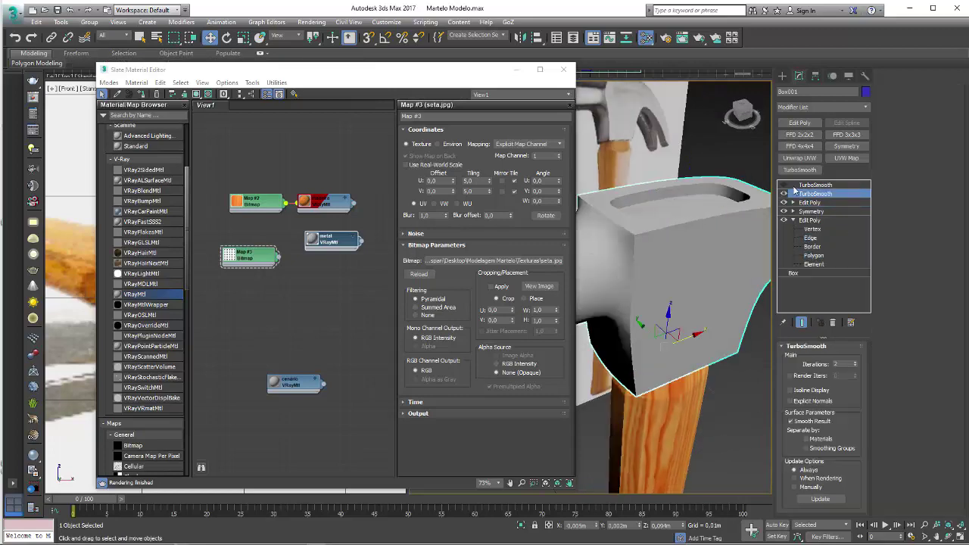
pyautogui.click(406, 204)
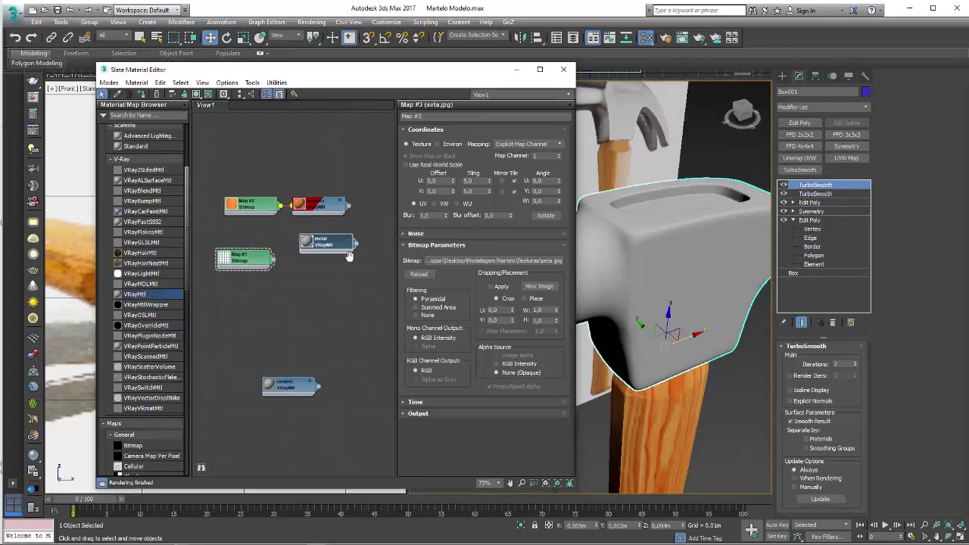
# - Add a Multi/Sub-Object material node and wire the metal material into slot 1
pyautogui.scroll(-2, 325, 318)
pyautogui.moveTo(188, 241); pyautogui.dragTo(186, 180)
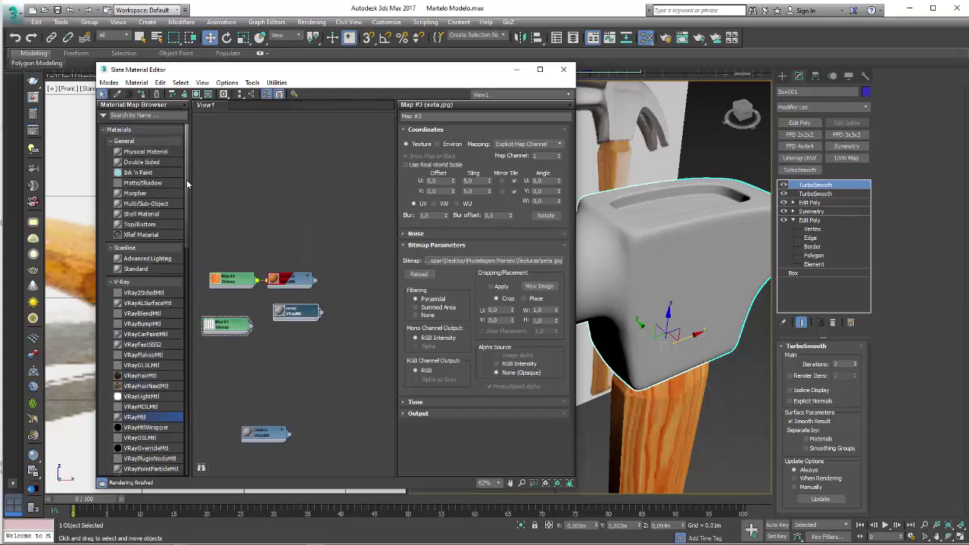
pyautogui.click(345, 295)
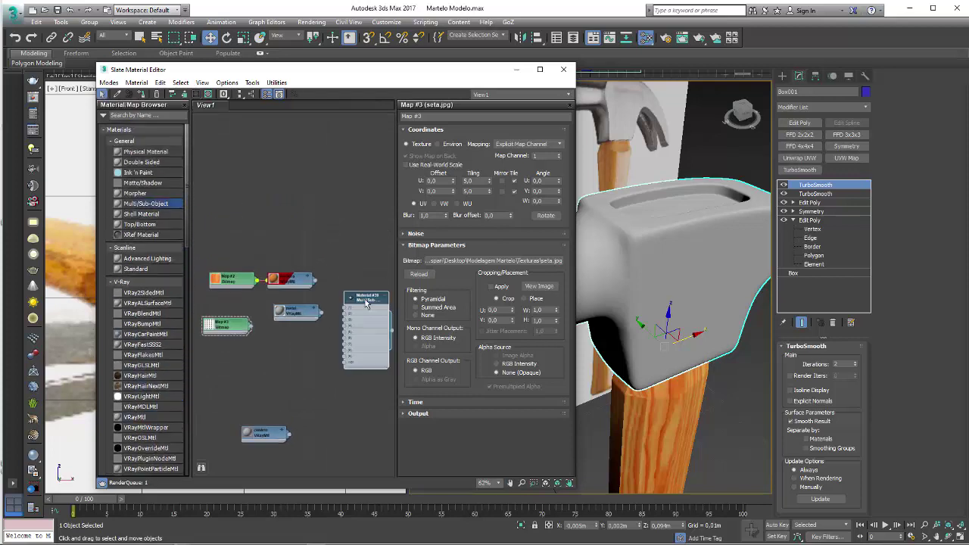
pyautogui.moveTo(362, 306); pyautogui.dragTo(362, 221, button='middle')
pyautogui.scroll(1, 362, 222)
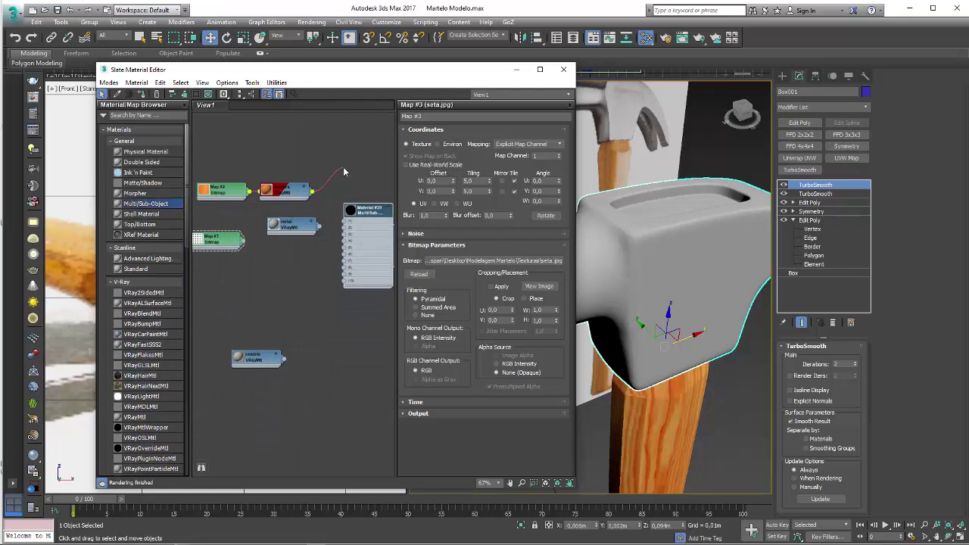
pyautogui.moveTo(343, 173); pyautogui.dragTo(349, 171)
pyautogui.click(318, 231)
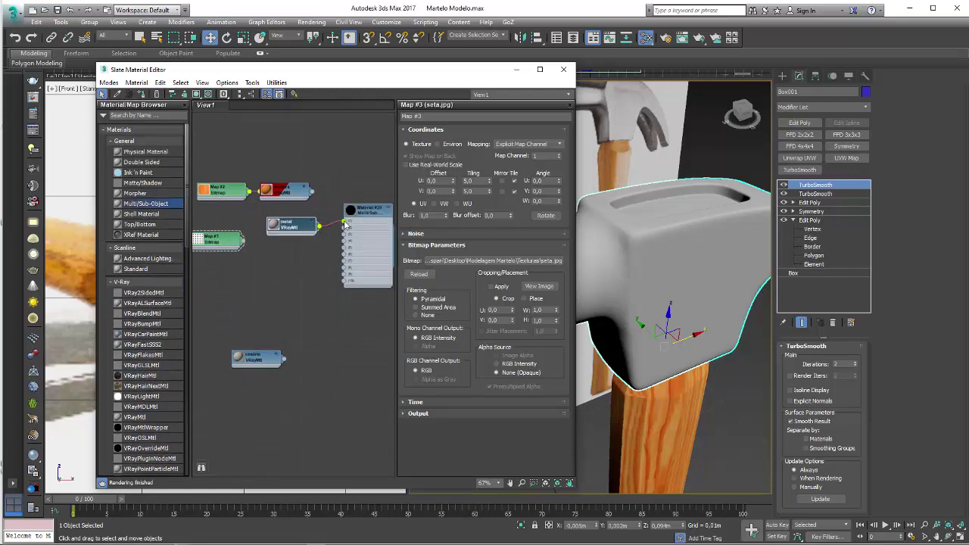
# - Set the Multi/Sub-Object to 2 slots and copy the metal VRayMtl as resina
pyautogui.doubleClick(369, 216)
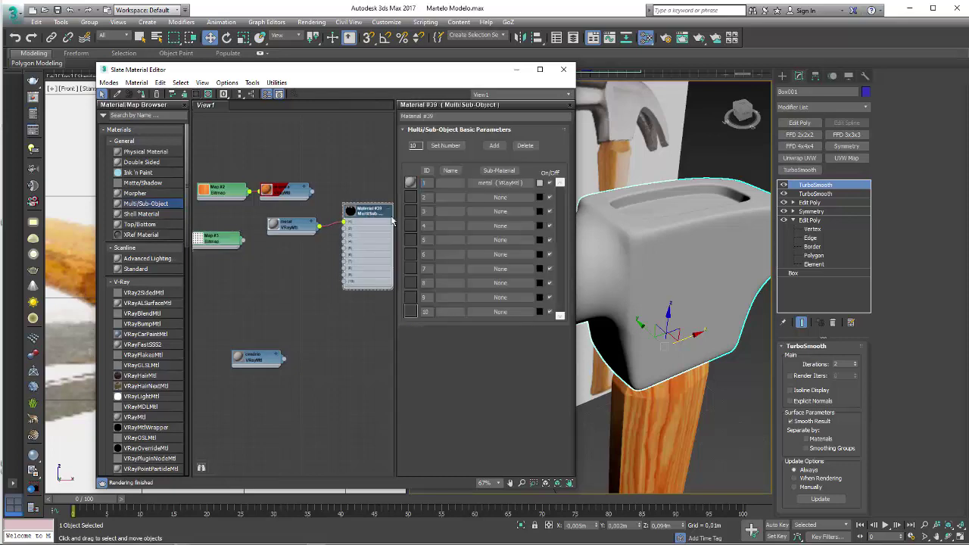
pyautogui.click(530, 146)
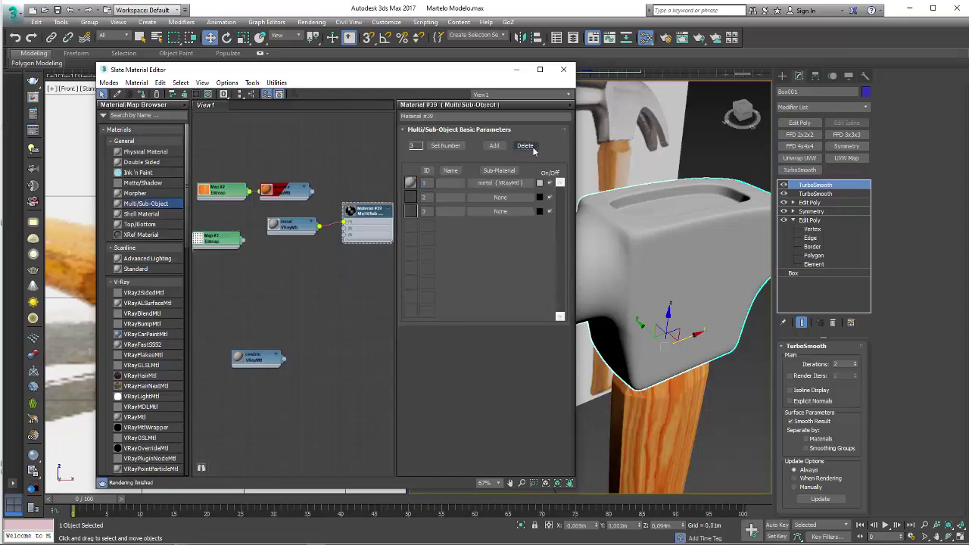
pyautogui.scroll(2, 352, 212)
pyautogui.keyDown('shift'); pyautogui.moveTo(273, 221); pyautogui.dragTo(284, 261); pyautogui.keyUp('shift')
pyautogui.doubleClick(278, 257)
pyautogui.write('resina')
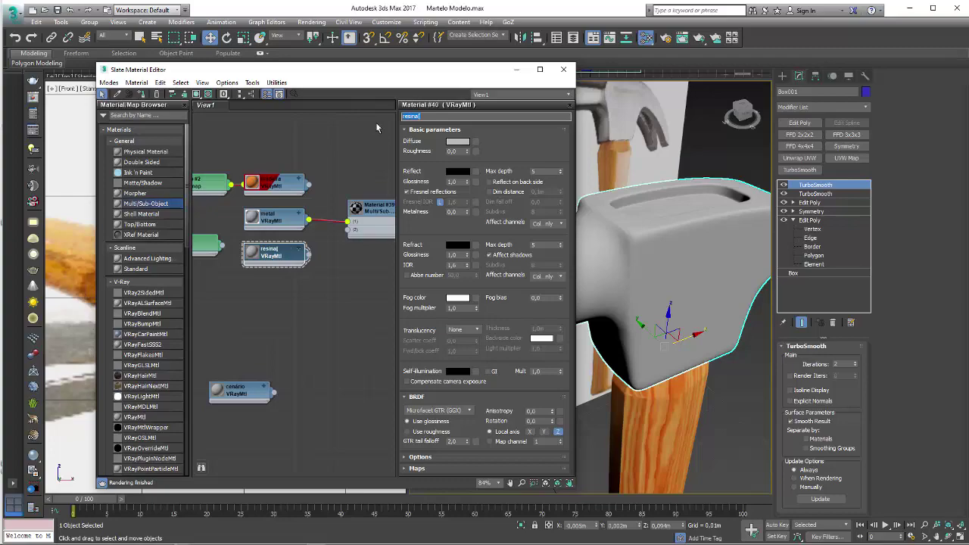
# - Hide the material editor, orbit to the side of the hammer head, and bring the Slate editor back
pyautogui.click(516, 69)
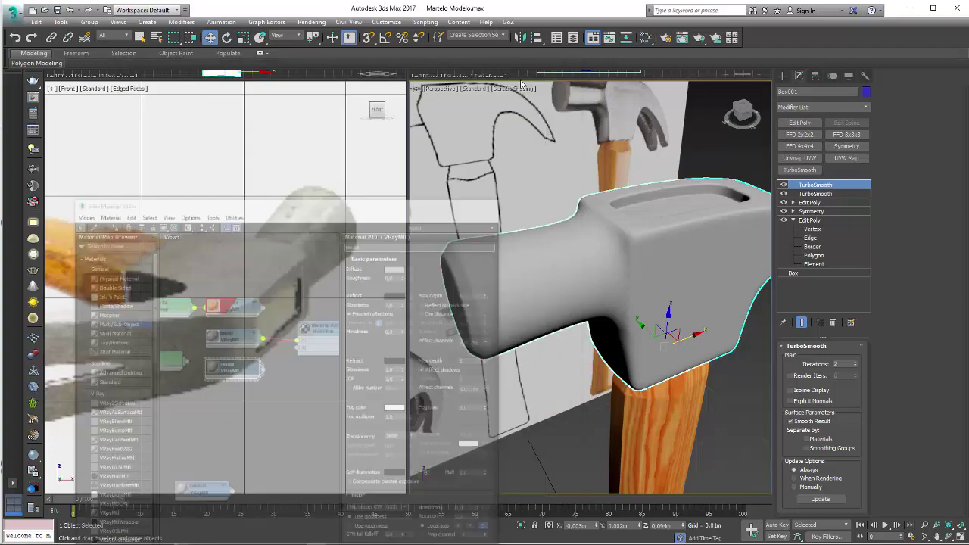
pyautogui.scroll(3, 285, 242)
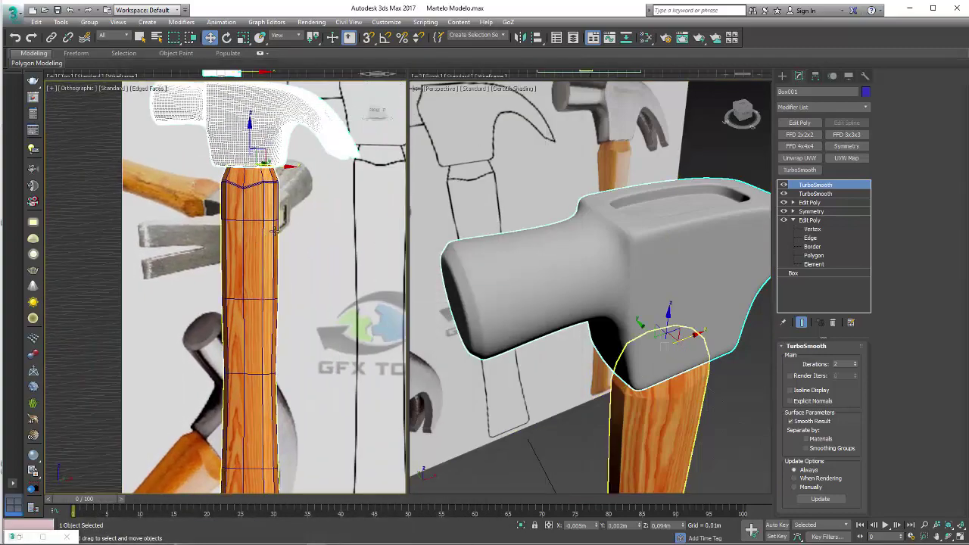
pyautogui.scroll(3, 197, 281)
pyautogui.scroll(3, 157, 299)
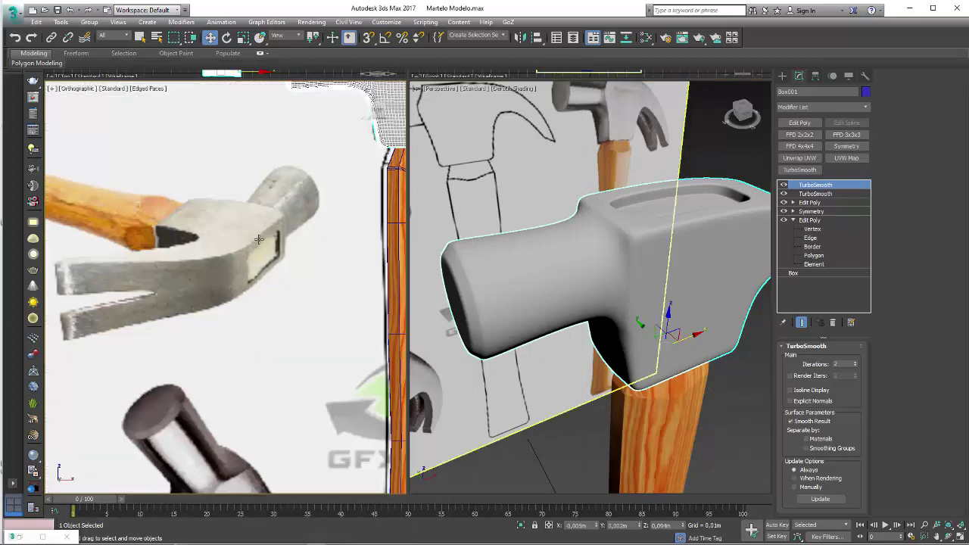
pyautogui.scroll(2, 292, 239)
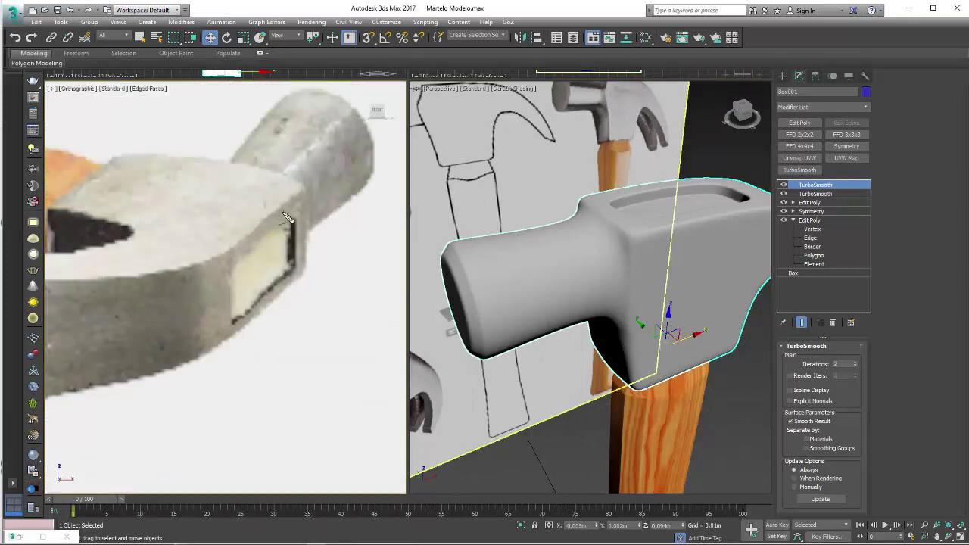
pyautogui.keyDown('alt'); pyautogui.moveTo(485, 272); pyautogui.dragTo(563, 247, button='middle'); pyautogui.keyUp('alt')
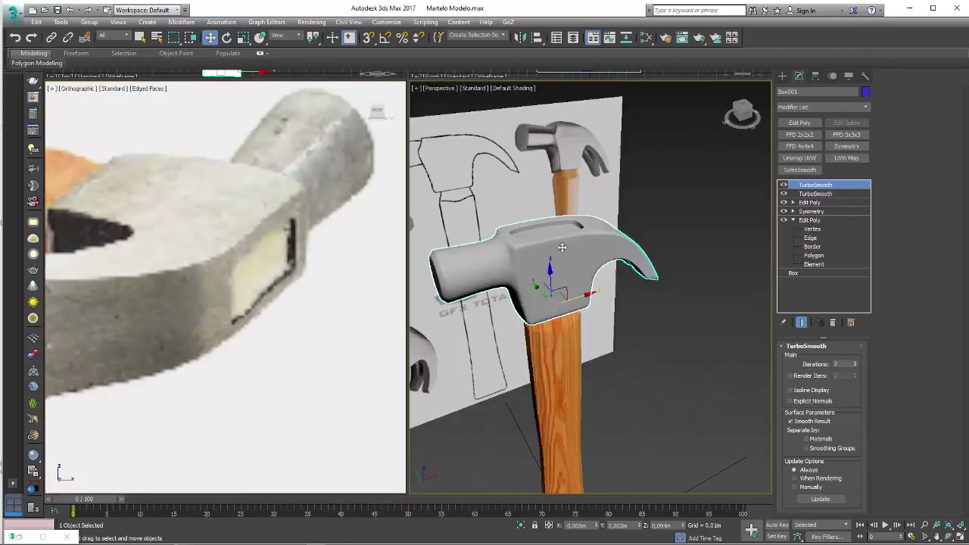
pyautogui.scroll(2, 563, 248)
pyautogui.click(648, 38)
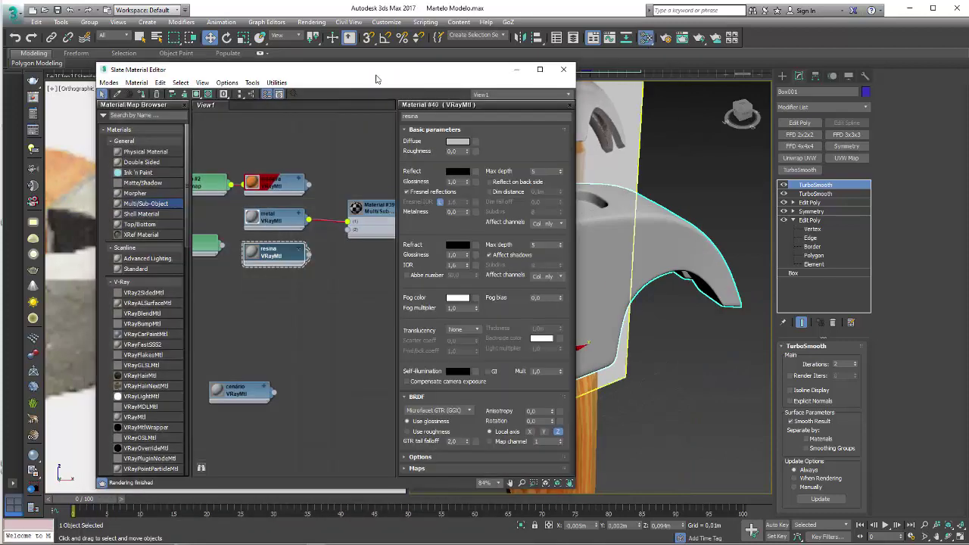
# - Give resina a pale yellow Diffuse colour sampled with the eyedropper and slightly brightened
pyautogui.moveTo(345, 73); pyautogui.dragTo(648, 71)
pyautogui.moveTo(569, 263); pyautogui.dragTo(578, 283)
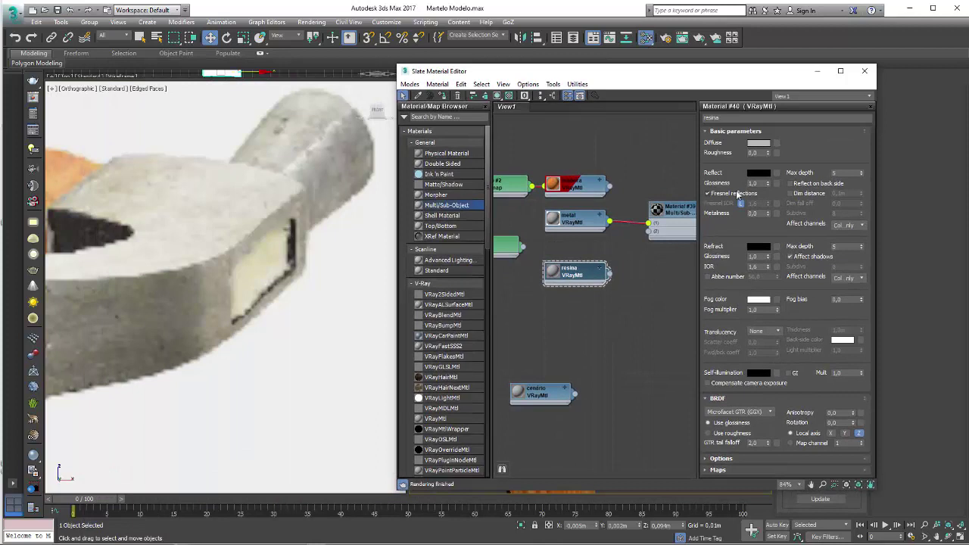
pyautogui.click(759, 143)
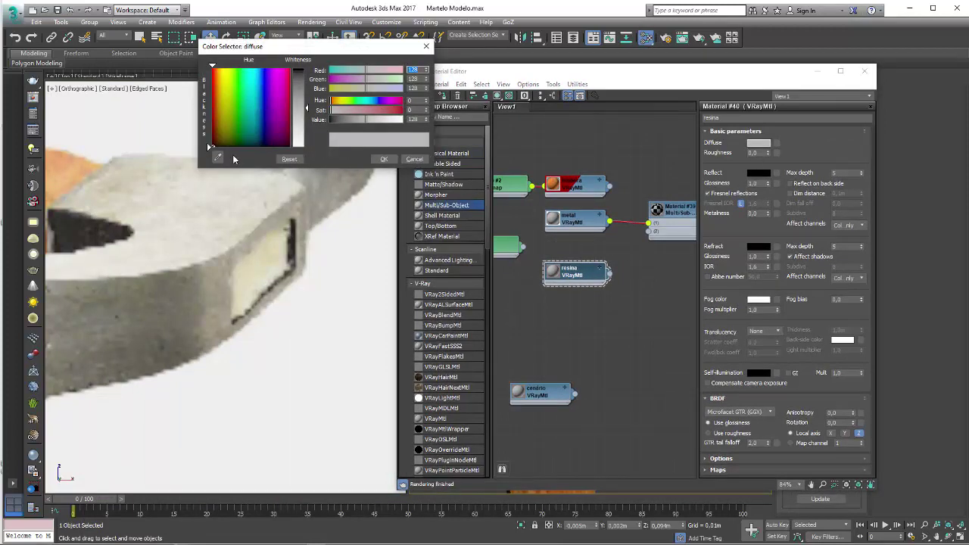
pyautogui.click(266, 256)
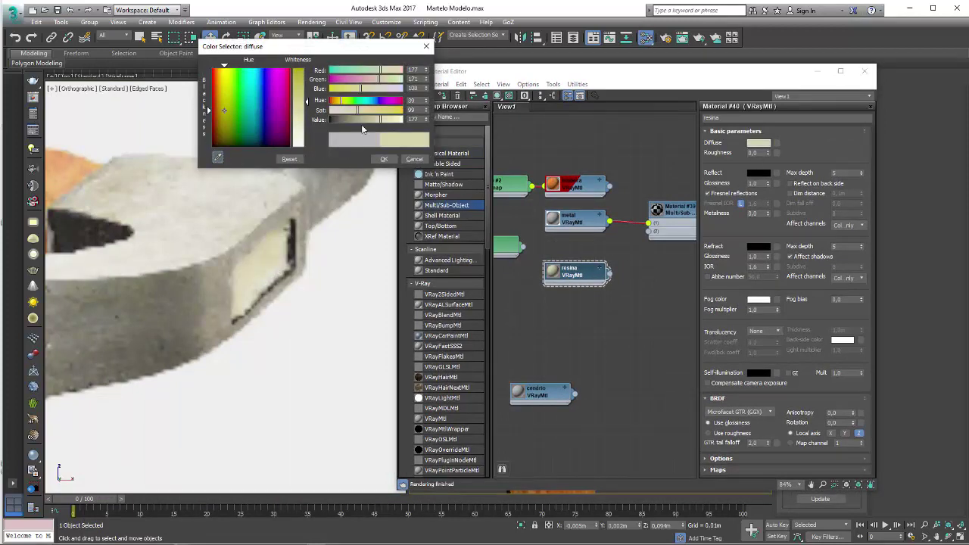
pyautogui.click(384, 123)
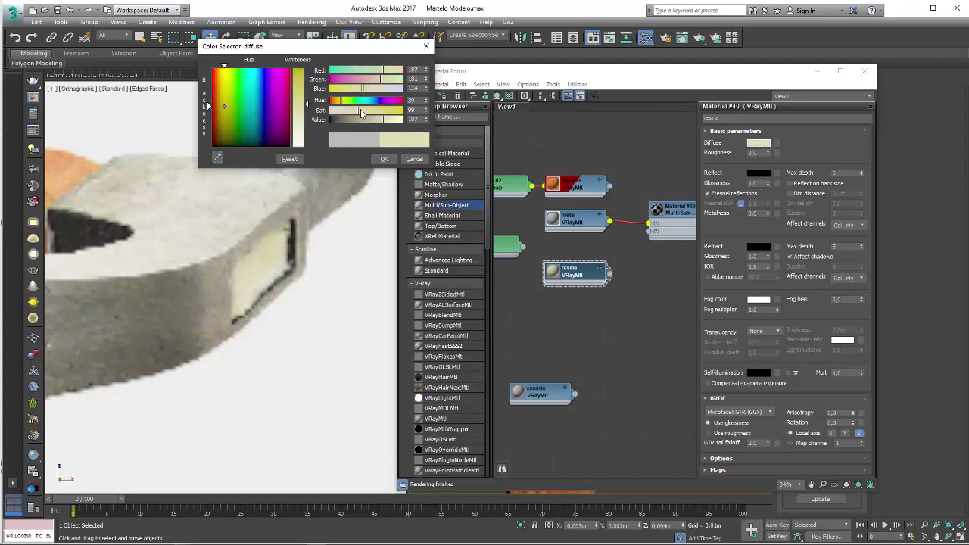
pyautogui.click(384, 159)
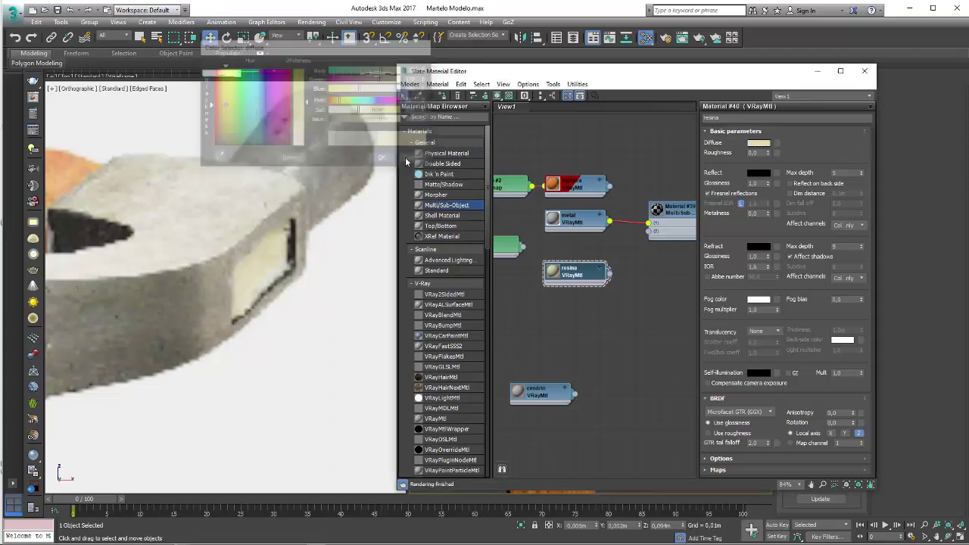
# - Wire resina into slot 2 of Material #39 and assign Material #39 to the hammer head
pyautogui.moveTo(613, 279); pyautogui.dragTo(621, 279)
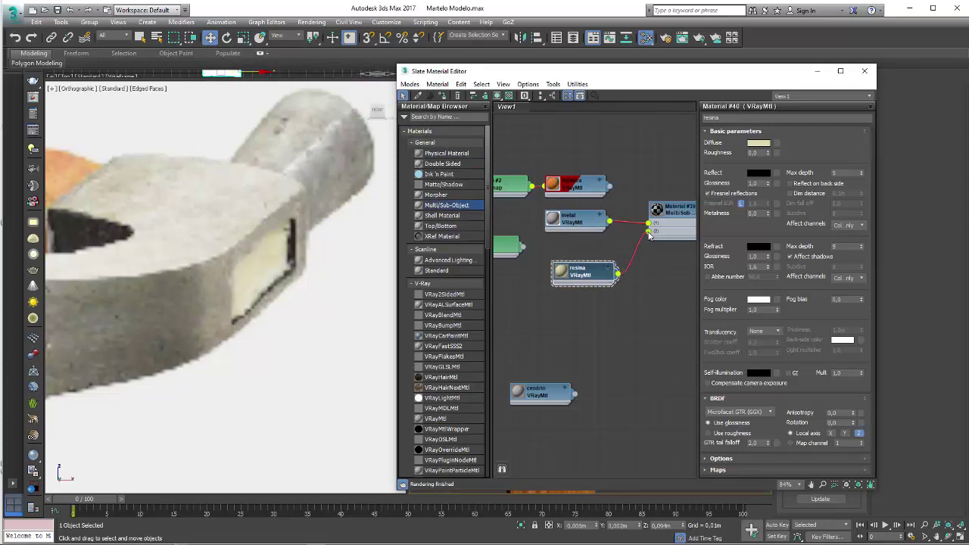
pyautogui.moveTo(689, 204); pyautogui.dragTo(672, 213)
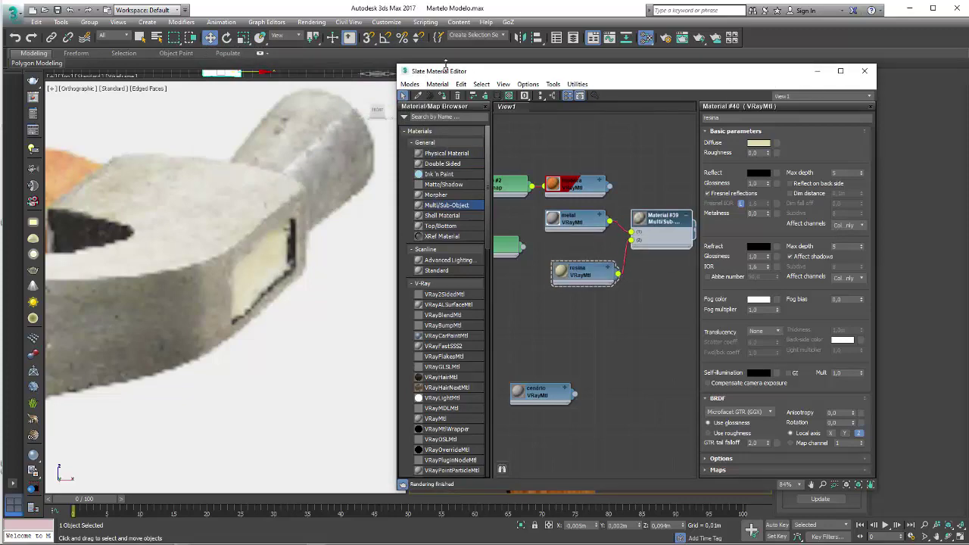
pyautogui.moveTo(663, 83); pyautogui.dragTo(284, 71)
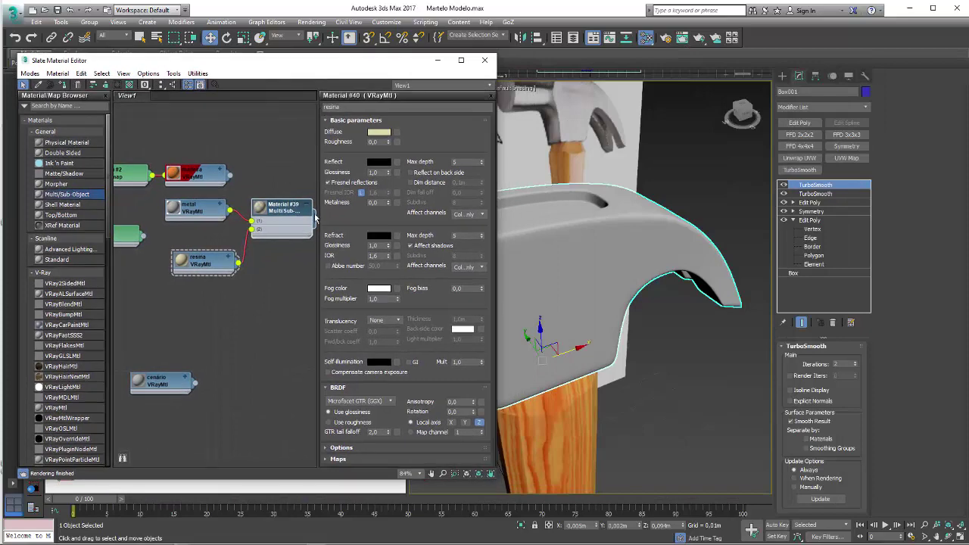
pyautogui.rightClick(288, 211)
pyautogui.click(326, 221)
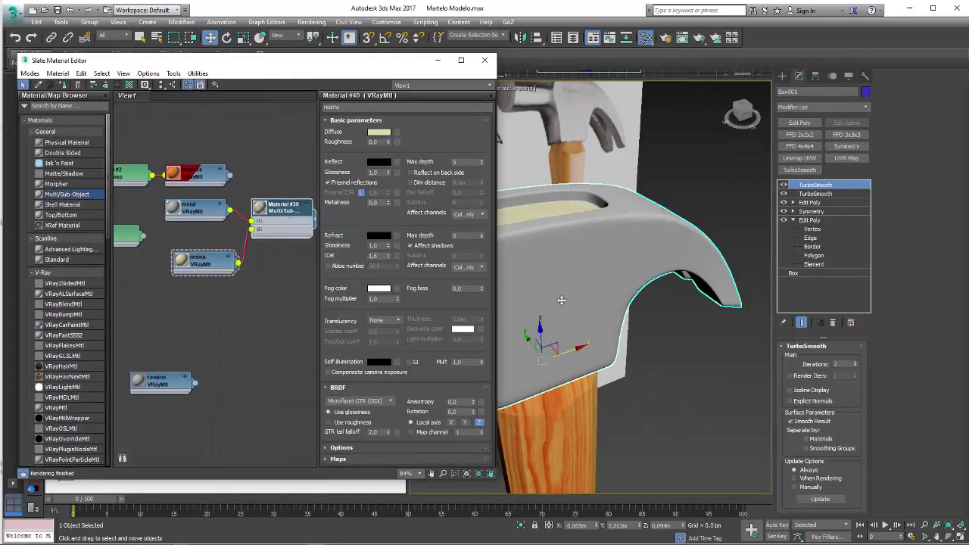
pyautogui.moveTo(621, 286)
pyautogui.keyDown('alt'); pyautogui.mouseDown(button='middle')
pyautogui.moveTo(645, 266)
pyautogui.moveTo(627, 346)
pyautogui.moveTo(635, 236)
pyautogui.moveTo(635, 306)
pyautogui.moveTo(620, 316)
pyautogui.moveTo(617, 282)
pyautogui.moveTo(636, 303)
pyautogui.moveTo(622, 318)
pyautogui.moveTo(616, 274)
pyautogui.moveTo(611, 290)
pyautogui.moveTo(658, 175)
pyautogui.mouseUp(button='middle'); pyautogui.keyUp('alt')
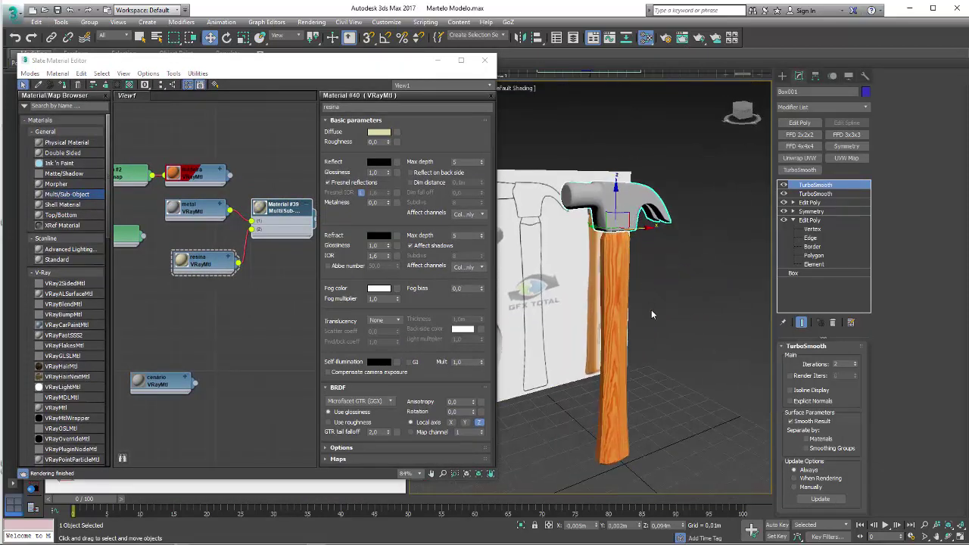
pyautogui.keyDown('alt'); pyautogui.moveTo(651, 314); pyautogui.dragTo(625, 250, button='middle'); pyautogui.keyUp('alt')
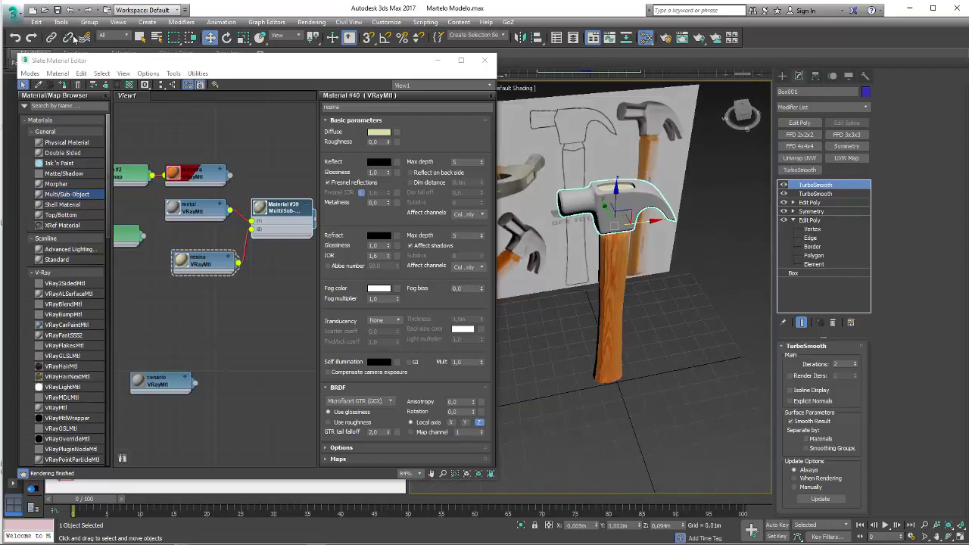
pyautogui.click(51, 37)
# - Link the handle to the hammer head and rotate the head until the handle points right
pyautogui.moveTo(613, 321); pyautogui.dragTo(654, 347)
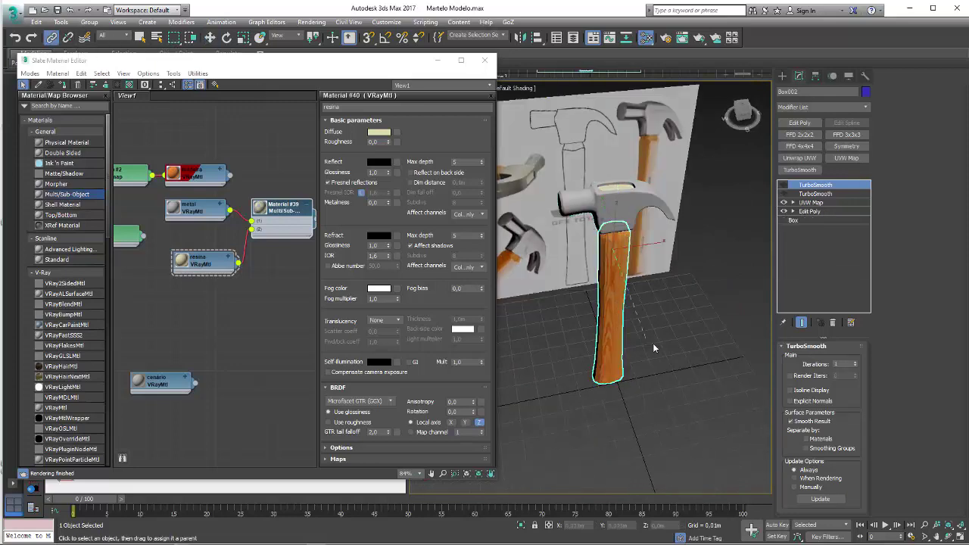
pyautogui.moveTo(729, 201)
pyautogui.mouseDown()
pyautogui.moveTo(630, 188)
pyautogui.moveTo(620, 199)
pyautogui.mouseUp()
pyautogui.press('e')
pyautogui.click(620, 199)
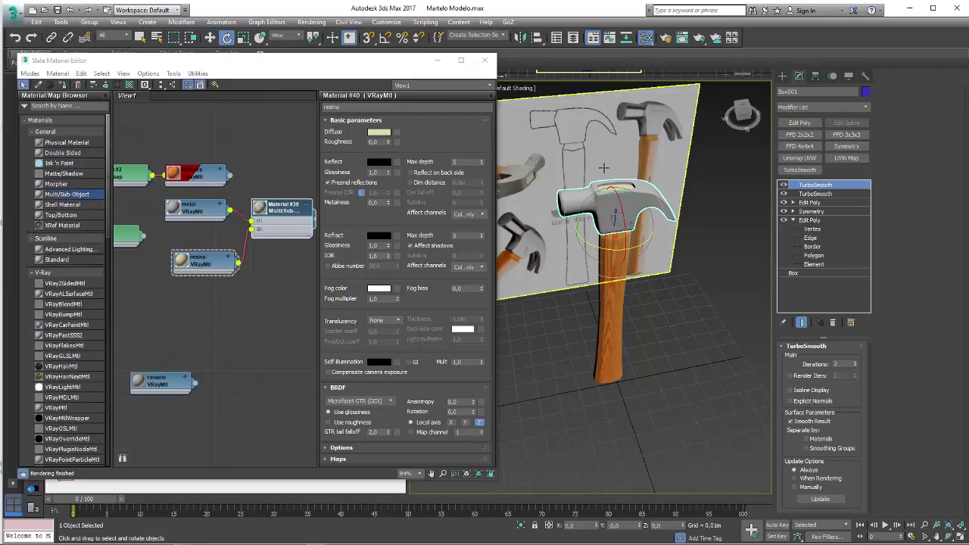
pyautogui.moveTo(626, 220); pyautogui.dragTo(619, 172)
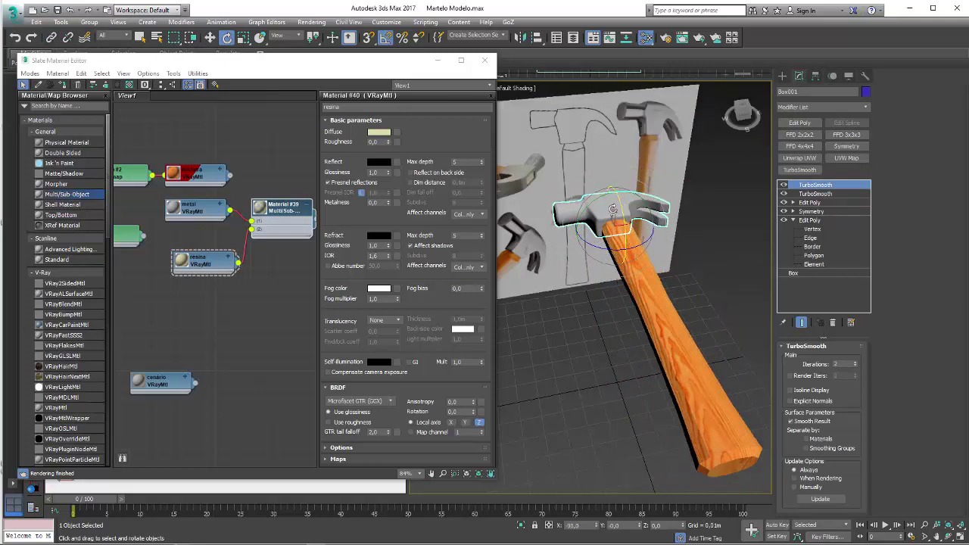
pyautogui.moveTo(619, 171)
pyautogui.mouseDown()
pyautogui.moveTo(640, 244)
pyautogui.moveTo(629, 223)
pyautogui.mouseUp()
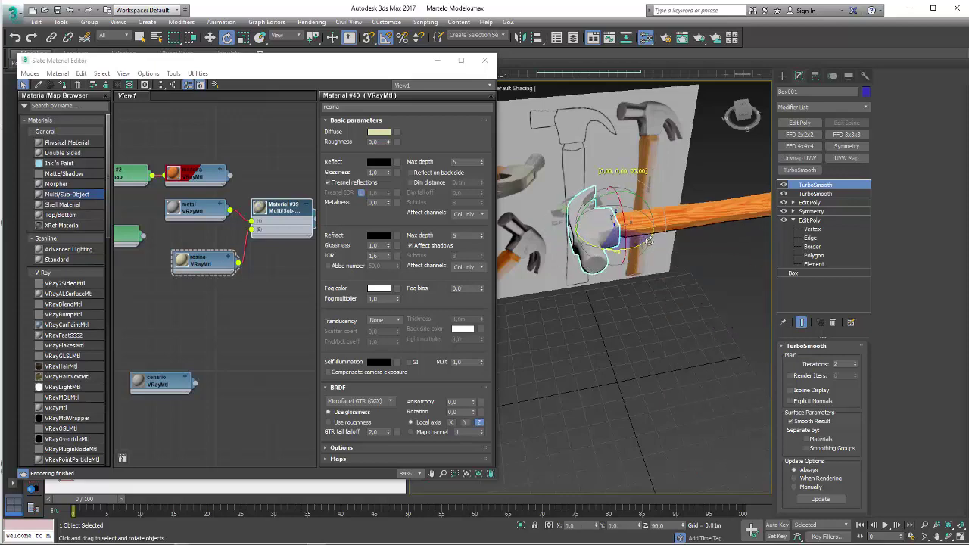
# - Lower the hammer onto the ground grid and rotate the head level with the handle
pyautogui.press('w')
pyautogui.keyDown('alt'); pyautogui.moveTo(620, 222); pyautogui.dragTo(608, 182, button='middle'); pyautogui.keyUp('alt')
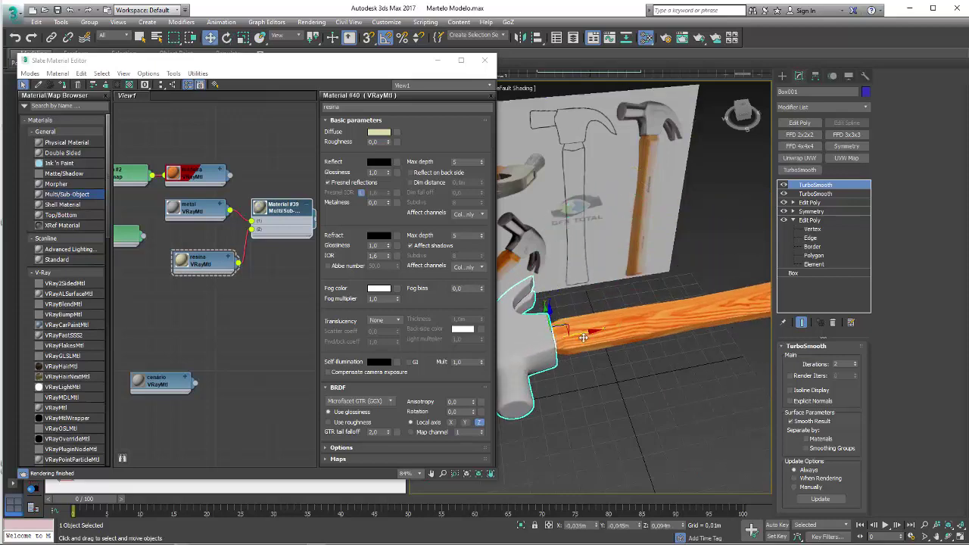
pyautogui.moveTo(607, 182); pyautogui.dragTo(612, 322)
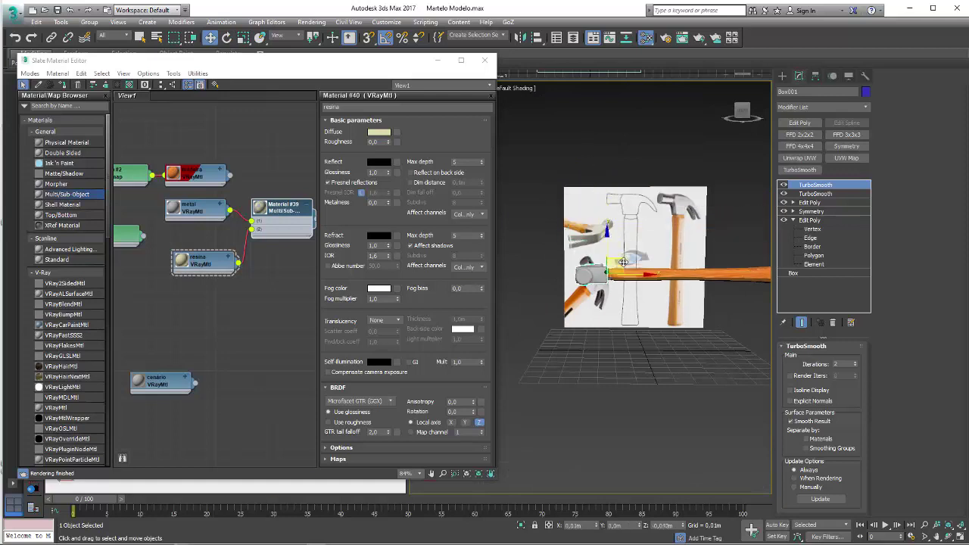
pyautogui.scroll(5, 611, 322)
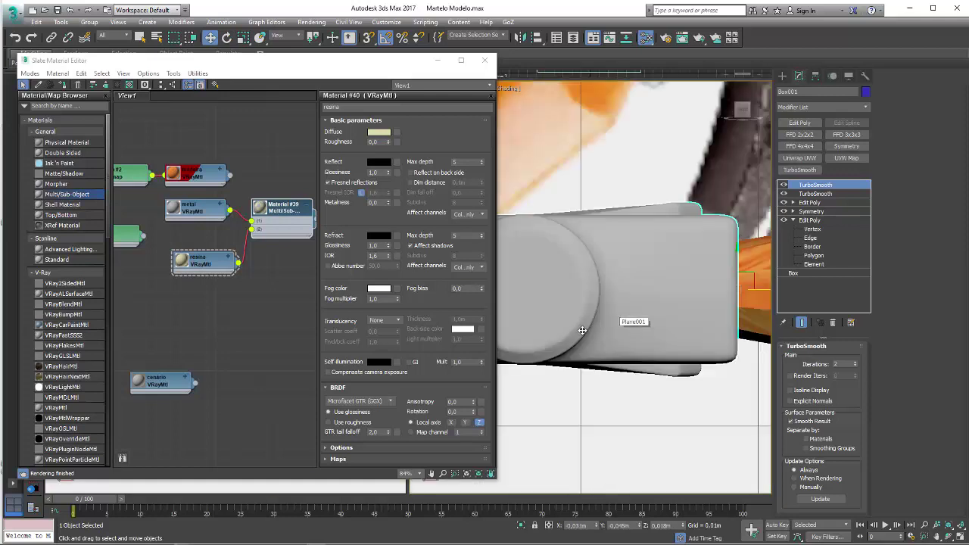
pyautogui.scroll(-2, 612, 322)
pyautogui.scroll(1, 614, 281)
pyautogui.moveTo(614, 281); pyautogui.dragTo(608, 378)
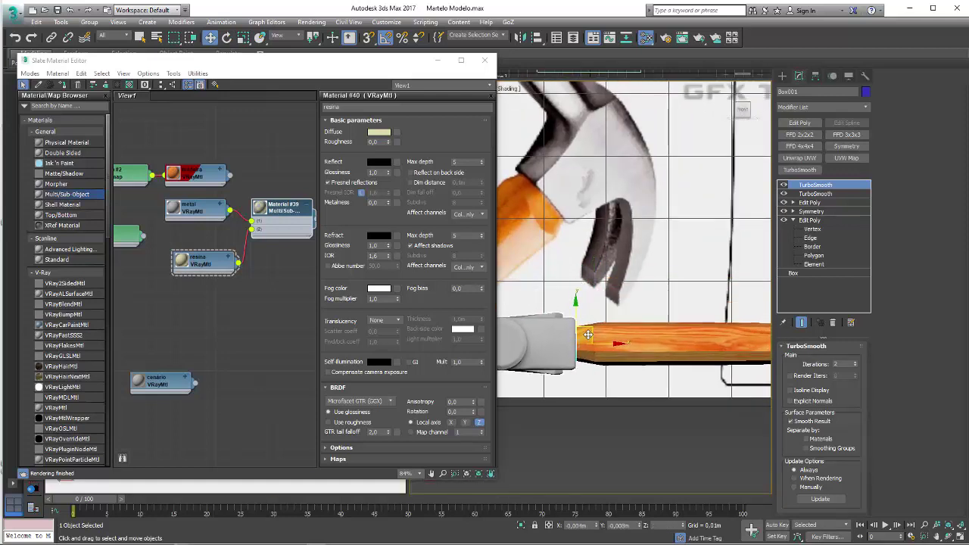
pyautogui.press('e')
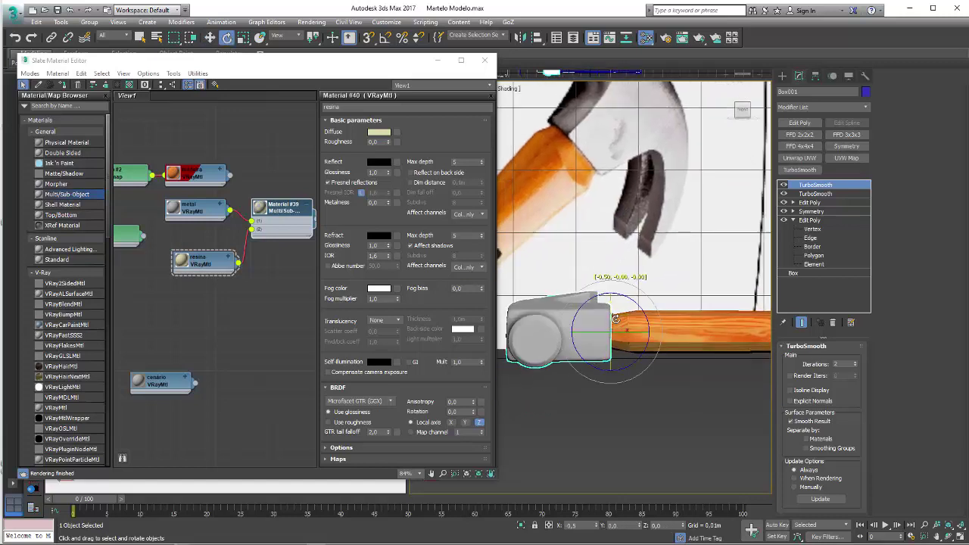
pyautogui.moveTo(612, 321)
pyautogui.mouseDown()
pyautogui.moveTo(611, 304)
pyautogui.moveTo(626, 316)
pyautogui.mouseUp()
pyautogui.press('w')
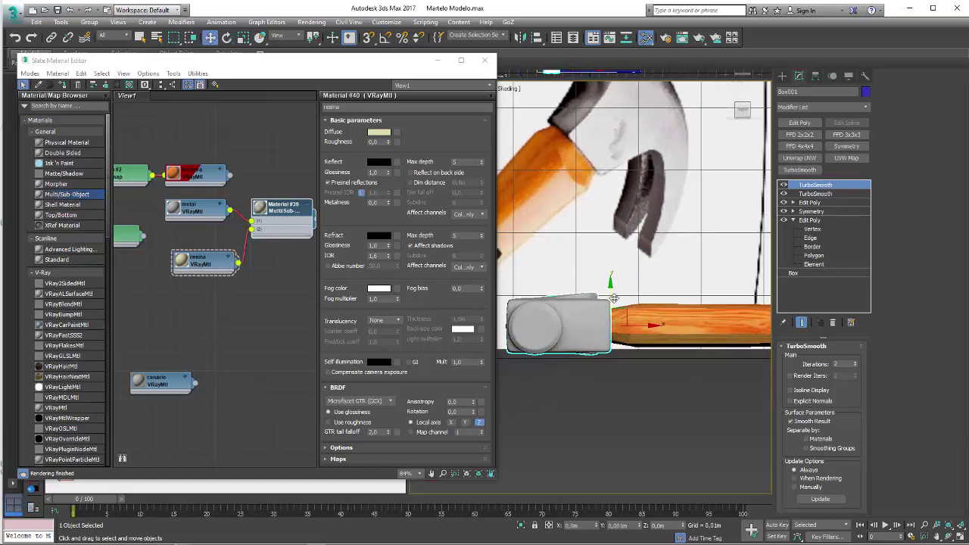
pyautogui.scroll(-3, 626, 317)
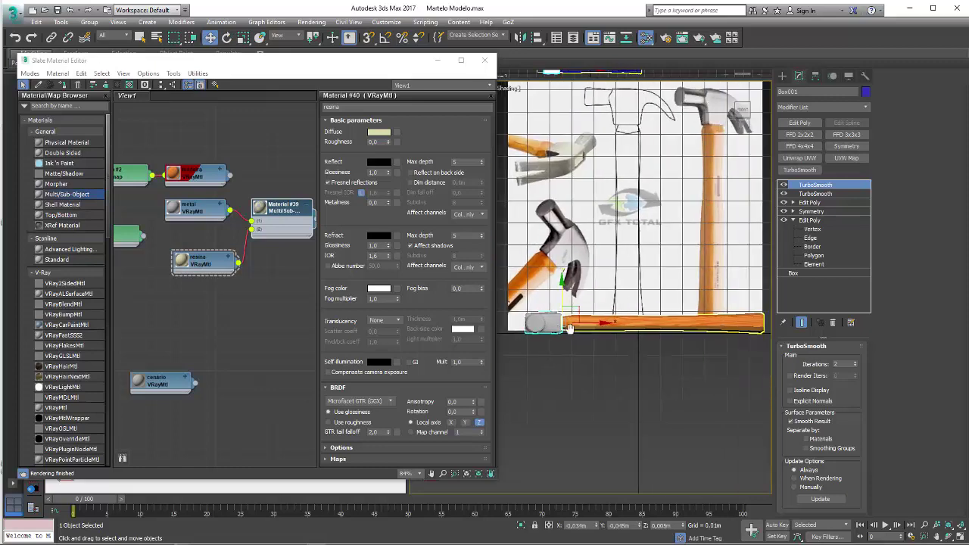
pyautogui.scroll(-2, 627, 312)
pyautogui.moveTo(628, 310)
pyautogui.keyDown('alt'); pyautogui.mouseDown(button='middle')
pyautogui.moveTo(649, 262)
pyautogui.moveTo(681, 342)
pyautogui.mouseUp(button='middle'); pyautogui.keyUp('alt')
pyautogui.scroll(-3, 682, 341)
# - Draw a large plane on the grid under the hammer
pyautogui.click(783, 76)
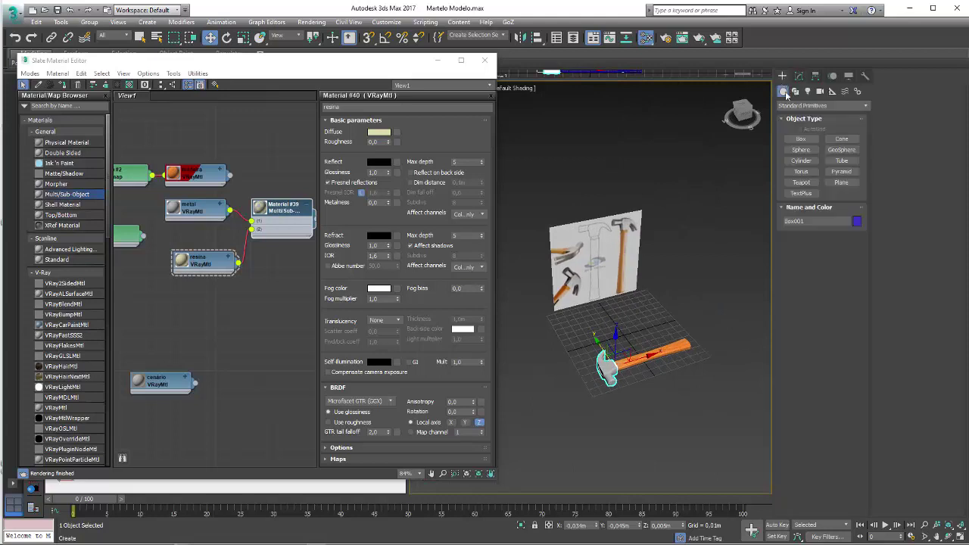
pyautogui.click(841, 183)
pyautogui.moveTo(525, 353); pyautogui.dragTo(769, 365)
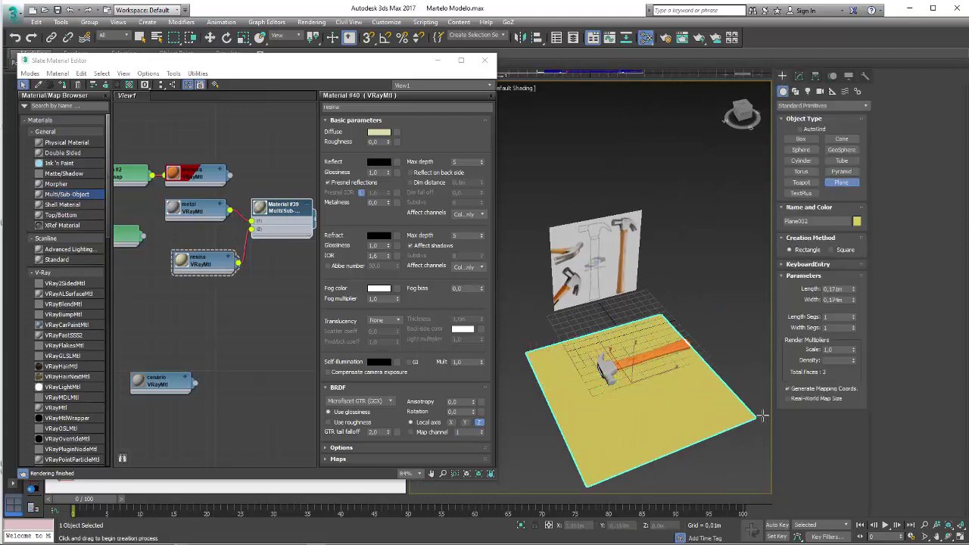
pyautogui.rightClick(741, 350)
pyautogui.keyDown('alt'); pyautogui.moveTo(741, 350); pyautogui.dragTo(727, 326, button='middle'); pyautogui.keyUp('alt')
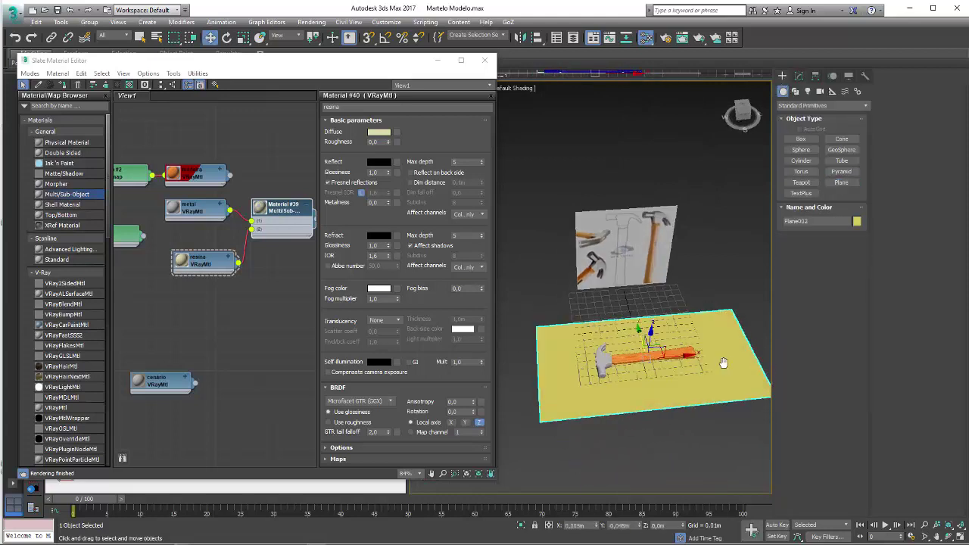
# - Extrude three of the plane's edges upward into back walls
pyautogui.click(799, 75)
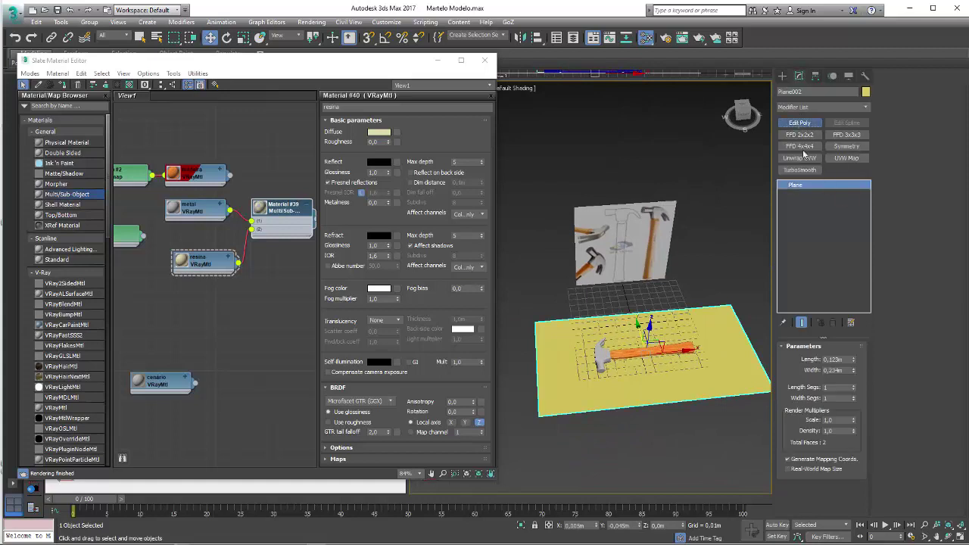
pyautogui.click(902, 103)
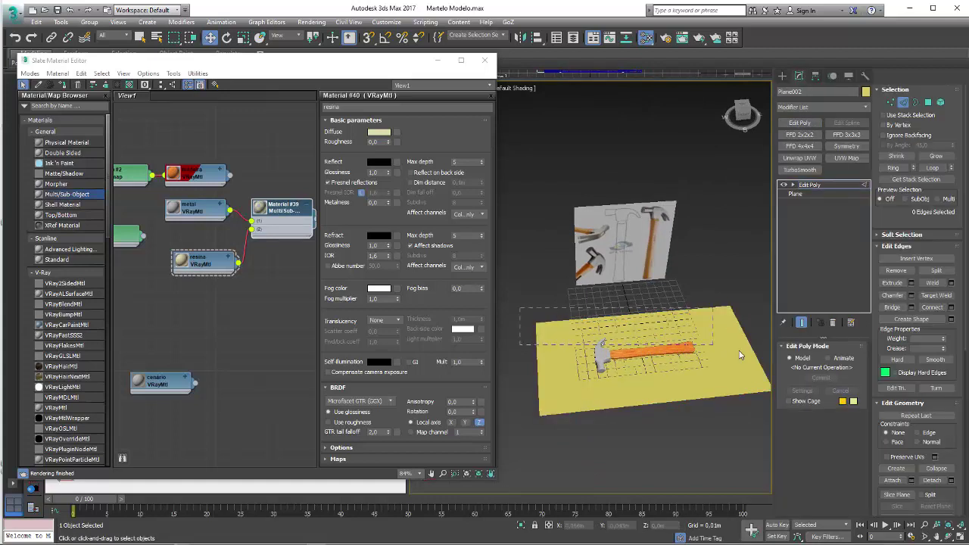
pyautogui.moveTo(740, 356); pyautogui.dragTo(738, 354)
pyautogui.keyDown('alt'); pyautogui.moveTo(635, 341); pyautogui.dragTo(642, 302, button='middle'); pyautogui.keyUp('alt')
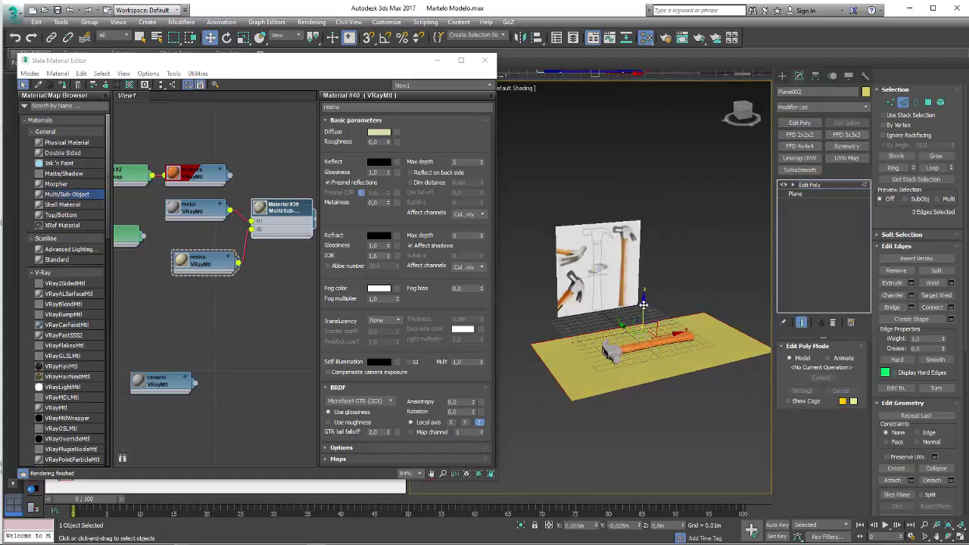
pyautogui.keyDown('shift'); pyautogui.moveTo(643, 304); pyautogui.dragTo(643, 281); pyautogui.keyUp('shift')
pyautogui.keyDown('alt'); pyautogui.moveTo(673, 312); pyautogui.dragTo(603, 318, button='middle'); pyautogui.keyUp('alt')
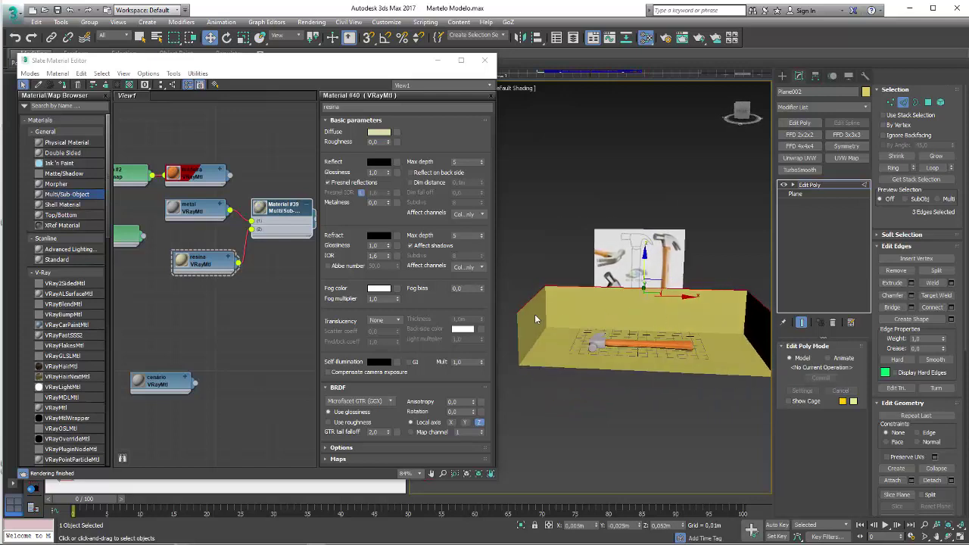
# - Chamfer the wall-bottom edge loop by 0.014m with 7 segments
pyautogui.doubleClick(756, 346)
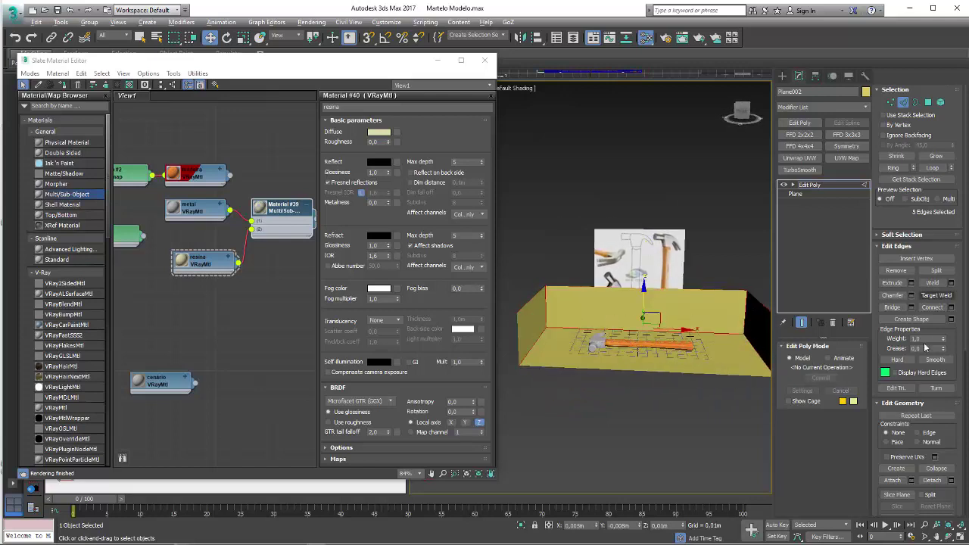
pyautogui.click(911, 295)
pyautogui.keyDown('alt'); pyautogui.moveTo(666, 333); pyautogui.dragTo(605, 318, button='middle'); pyautogui.keyUp('alt')
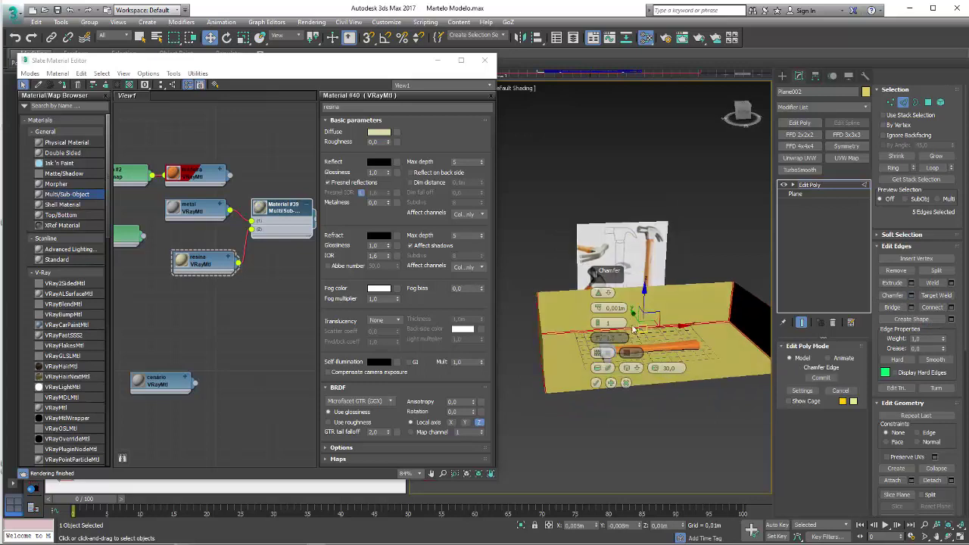
pyautogui.moveTo(598, 309)
pyautogui.mouseDown()
pyautogui.moveTo(598, 292)
pyautogui.moveTo(597, 307)
pyautogui.mouseUp()
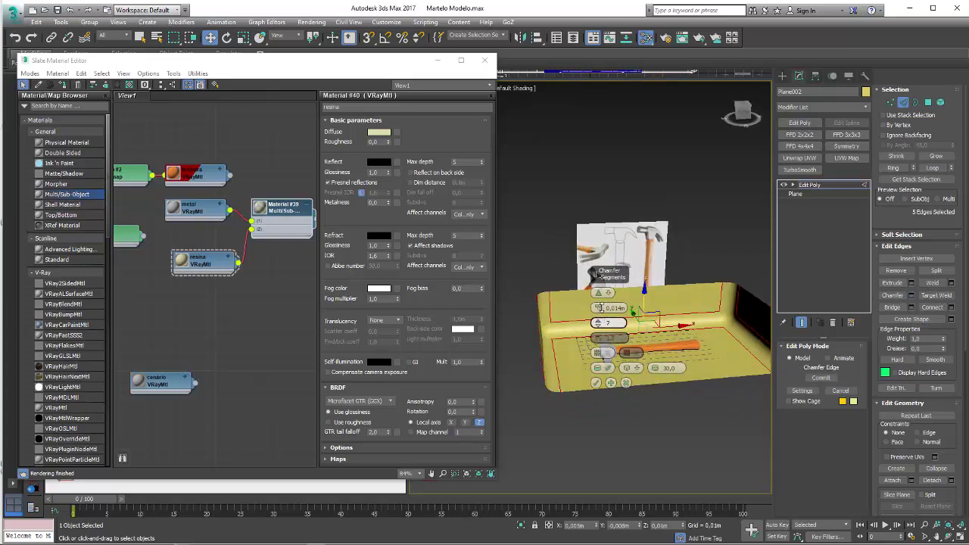
pyautogui.click(596, 384)
pyautogui.click(806, 185)
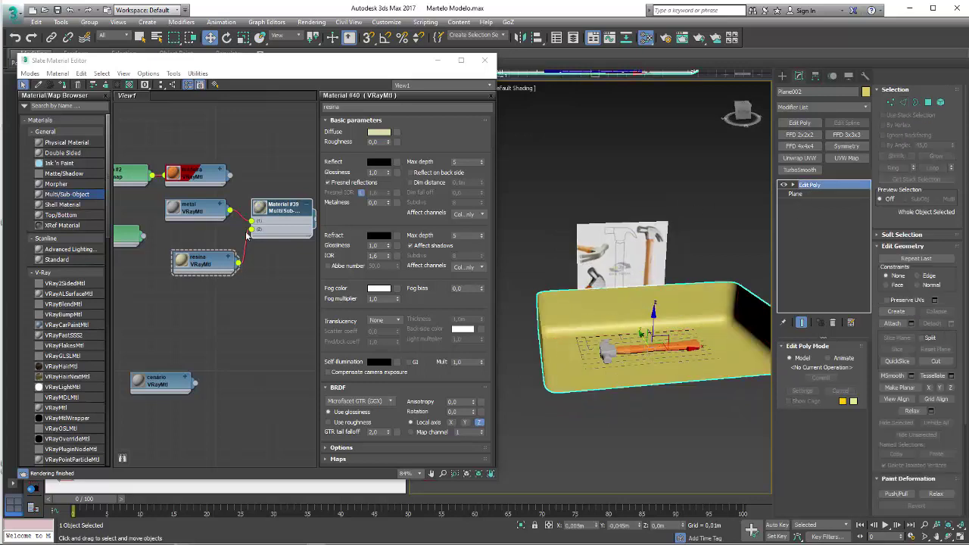
# - Assign the cenário material node to the curved backdrop
pyautogui.moveTo(212, 219); pyautogui.dragTo(270, 240, button='middle')
pyautogui.moveTo(231, 405); pyautogui.dragTo(240, 336)
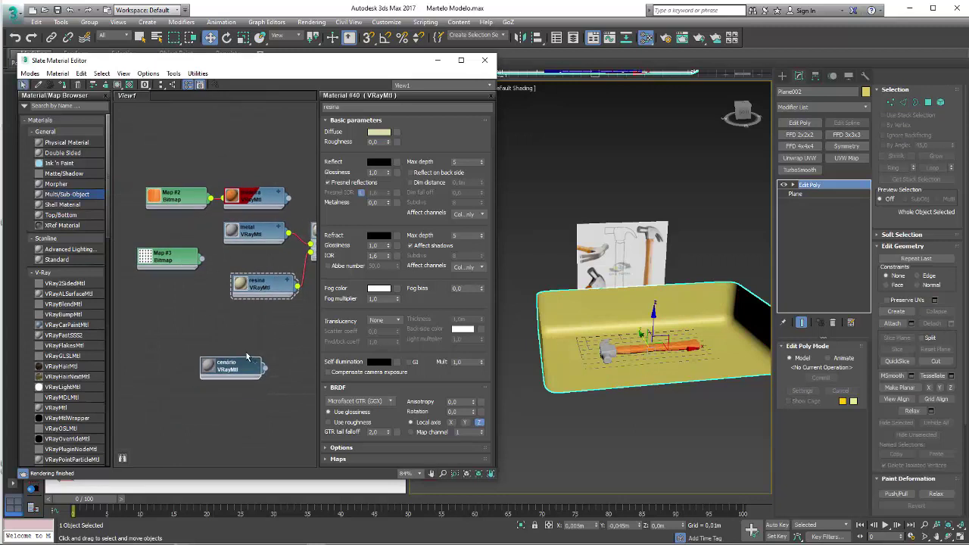
pyautogui.moveTo(537, 363); pyautogui.dragTo(538, 363)
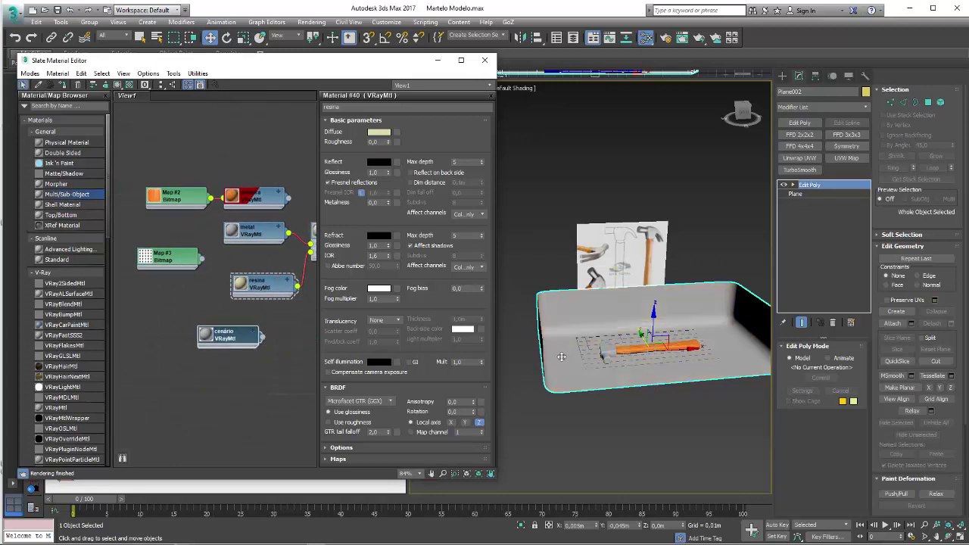
pyautogui.keyDown('alt'); pyautogui.moveTo(538, 364); pyautogui.dragTo(555, 360, button='middle'); pyautogui.keyUp('alt')
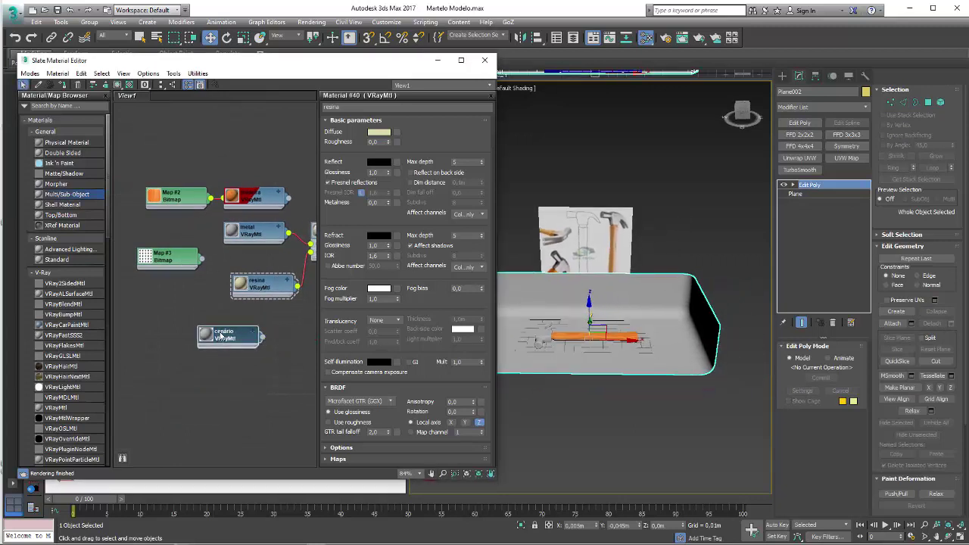
# - Darken the cenário diffuse colour from yellow to mid-grey 128 and minimize the Slate editor
pyautogui.doubleClick(227, 337)
pyautogui.click(379, 132)
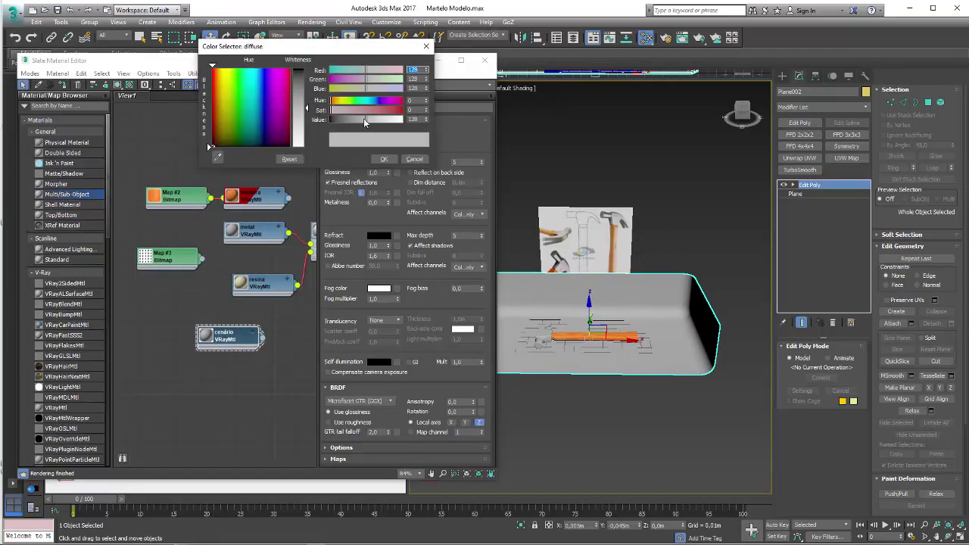
pyautogui.moveTo(373, 118); pyautogui.dragTo(357, 119)
pyautogui.click(383, 159)
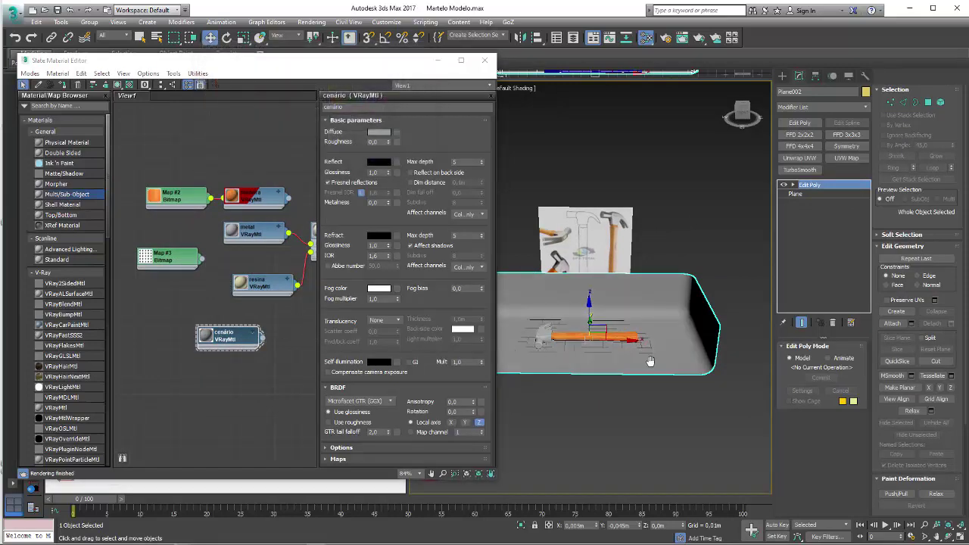
pyautogui.scroll(5, 539, 354)
pyautogui.moveTo(636, 349)
pyautogui.mouseDown(button='middle')
pyautogui.moveTo(661, 346)
pyautogui.moveTo(584, 299)
pyautogui.moveTo(546, 303)
pyautogui.moveTo(601, 305)
pyautogui.mouseUp(button='middle')
pyautogui.click(437, 60)
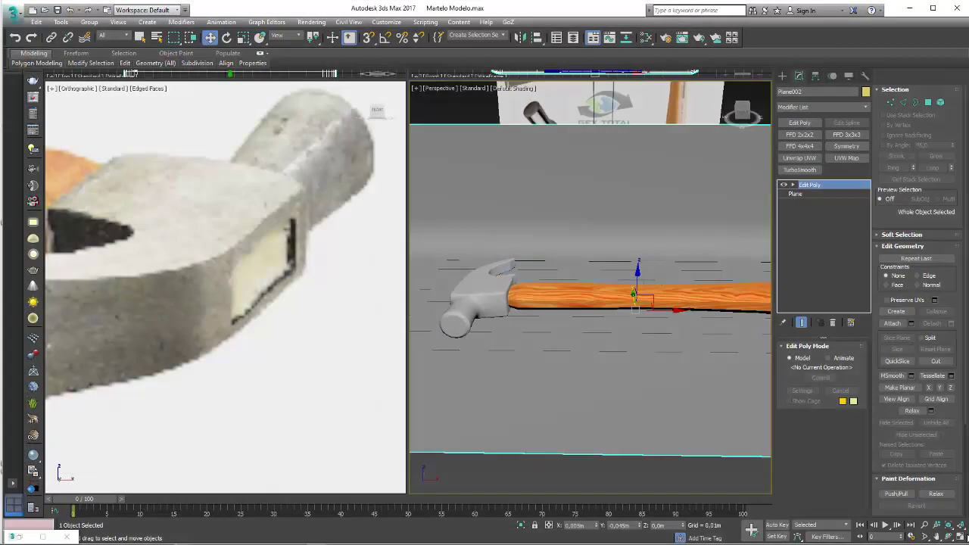
# - Maximize the Perspective viewport, turn on Safe Frame, and frame the hammer
pyautogui.click(960, 536)
pyautogui.moveTo(364, 303)
pyautogui.keyDown('alt'); pyautogui.mouseDown(button='middle')
pyautogui.moveTo(428, 313)
pyautogui.moveTo(530, 295)
pyautogui.mouseUp(button='middle'); pyautogui.keyUp('alt')
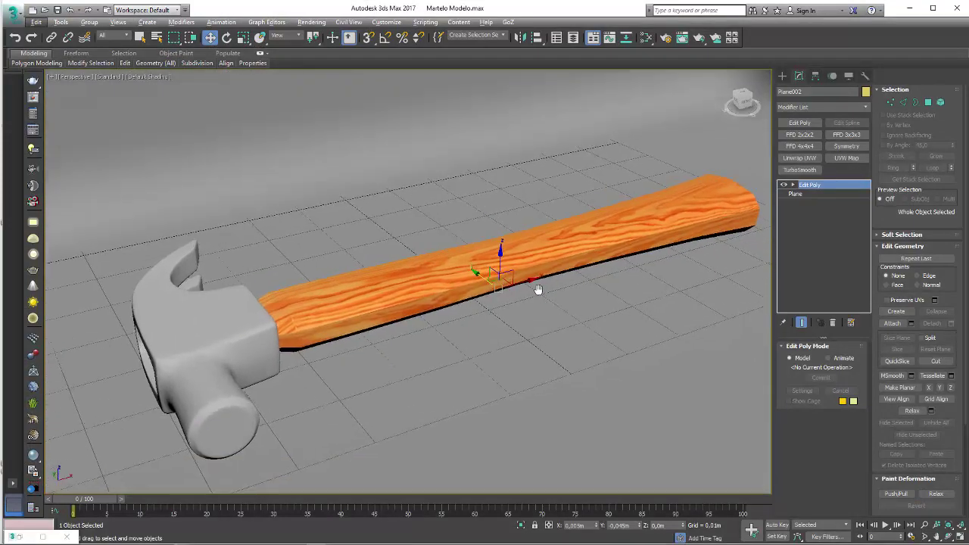
pyautogui.hotkey('shift', 'f')
pyautogui.moveTo(530, 296)
pyautogui.mouseDown(button='middle')
pyautogui.moveTo(451, 324)
pyautogui.moveTo(460, 305)
pyautogui.mouseUp(button='middle')
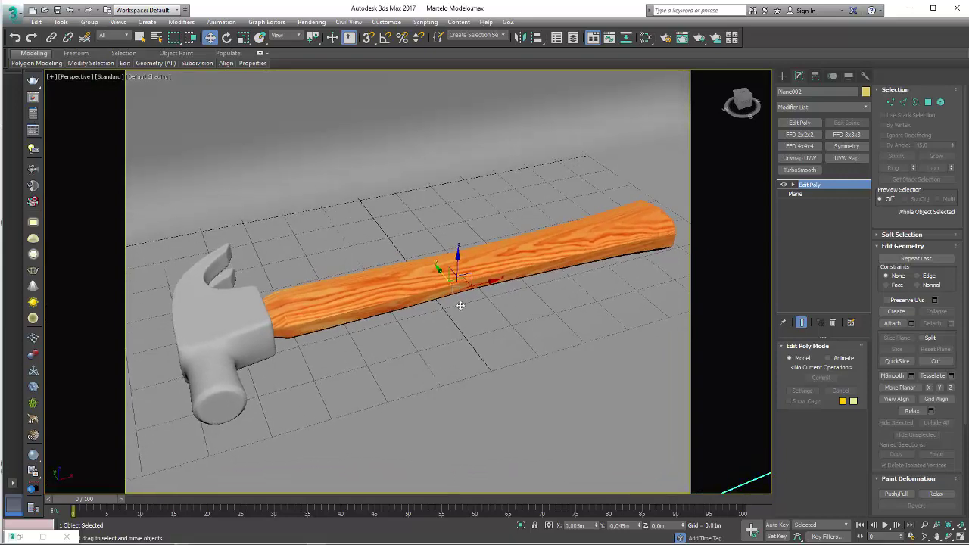
# - Run a V-Ray test render, check its alpha channel, and close the frame buffer
pyautogui.click(698, 40)
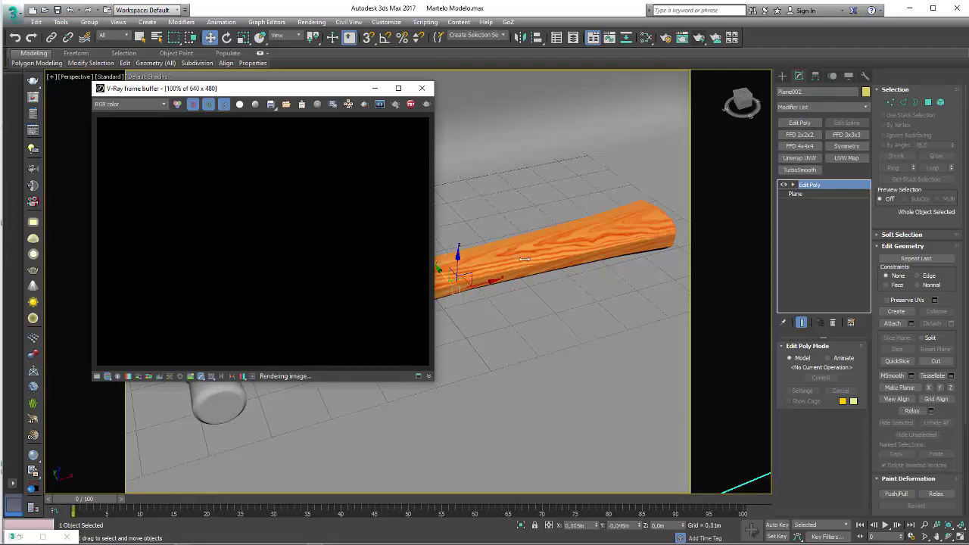
pyautogui.click(240, 106)
pyautogui.click(240, 106)
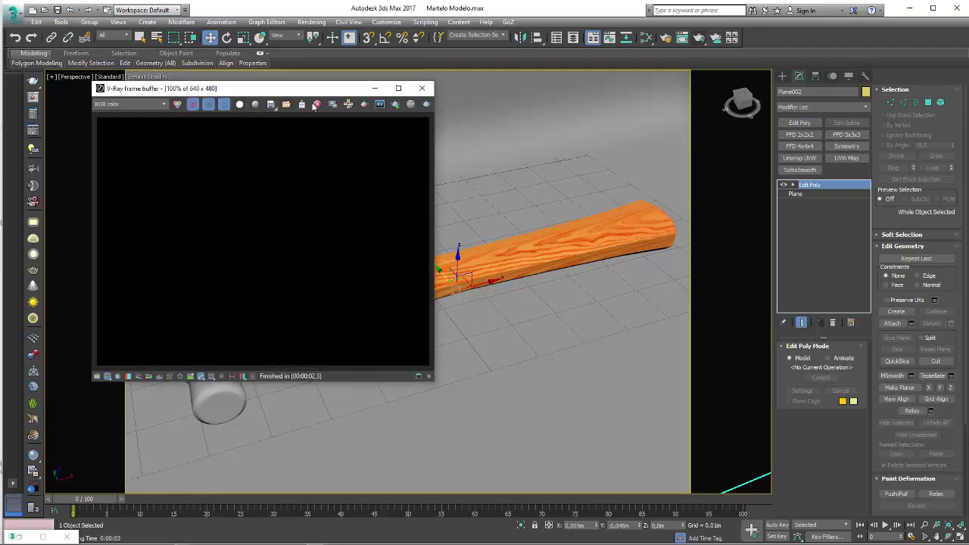
pyautogui.click(422, 88)
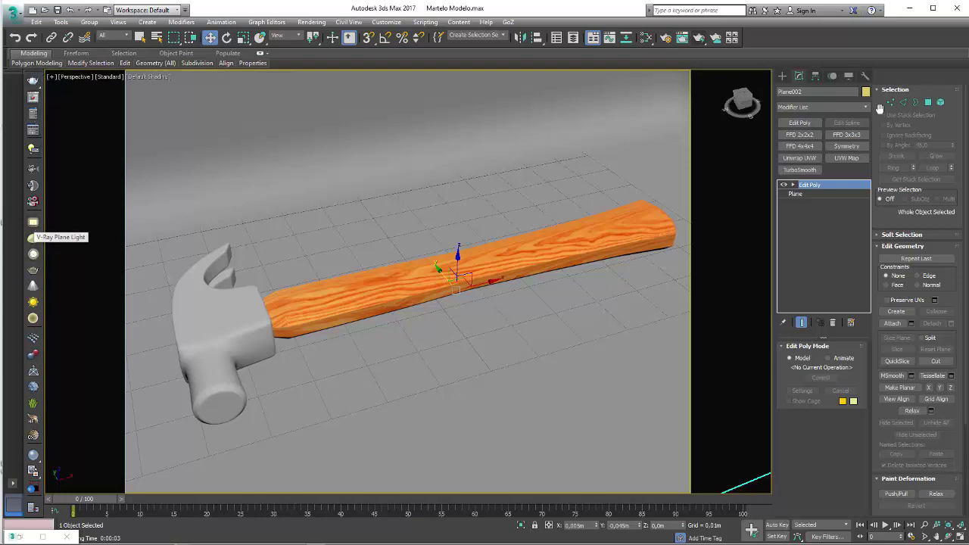
pyautogui.click(782, 76)
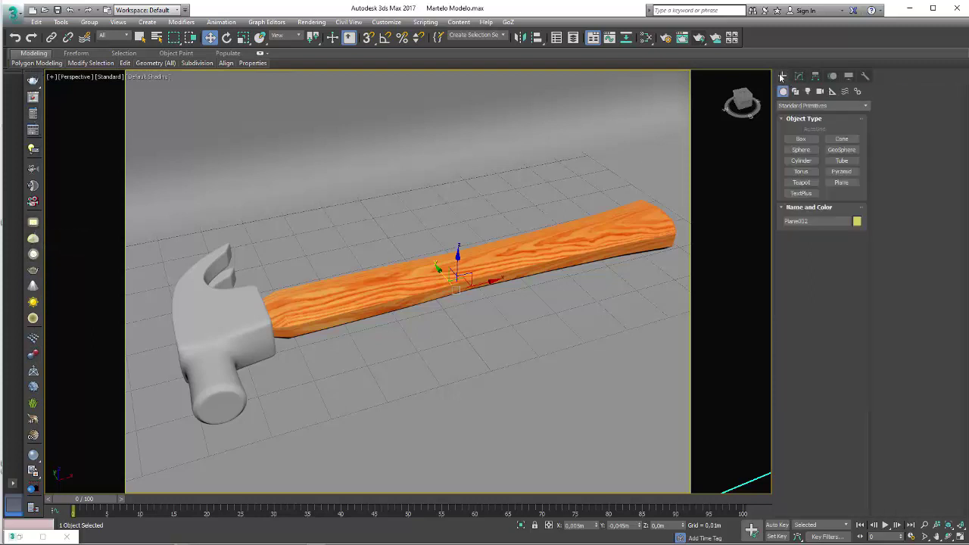
# - Create a VRayLight plane over the hammer and raise it above the backdrop
pyautogui.click(807, 91)
pyautogui.click(806, 106)
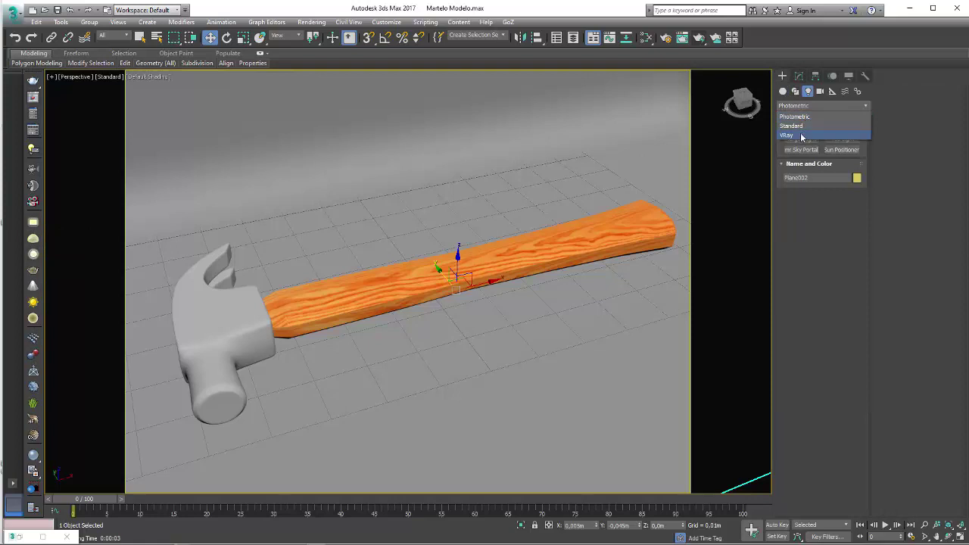
pyautogui.click(801, 137)
pyautogui.click(804, 139)
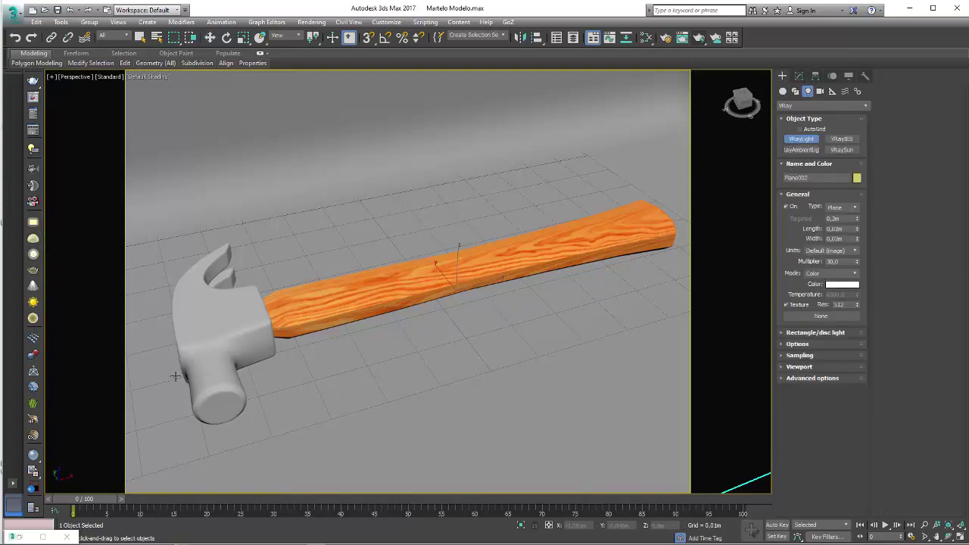
pyautogui.moveTo(175, 377); pyautogui.dragTo(666, 364)
pyautogui.scroll(-5, 499, 357)
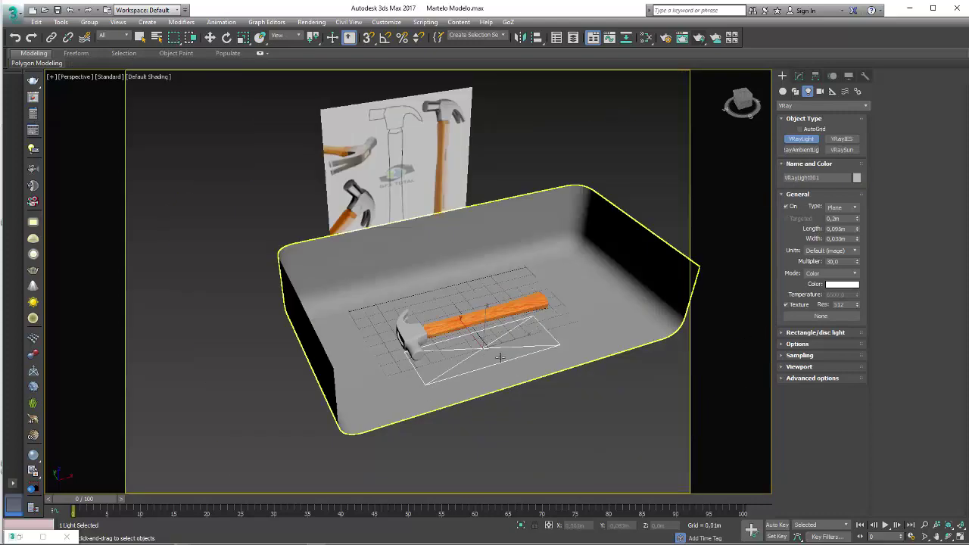
pyautogui.keyDown('alt'); pyautogui.moveTo(500, 357); pyautogui.dragTo(506, 334, button='middle'); pyautogui.keyUp('alt')
pyautogui.press('w')
pyautogui.moveTo(474, 328)
pyautogui.mouseDown()
pyautogui.moveTo(519, 205)
pyautogui.moveTo(487, 141)
pyautogui.moveTo(493, 131)
pyautogui.mouseUp()
# - Frame a frontal view of the hammer and render it with V-Ray
pyautogui.keyDown('alt'); pyautogui.moveTo(601, 227); pyautogui.dragTo(506, 236, button='middle'); pyautogui.keyUp('alt')
pyautogui.scroll(3, 492, 318)
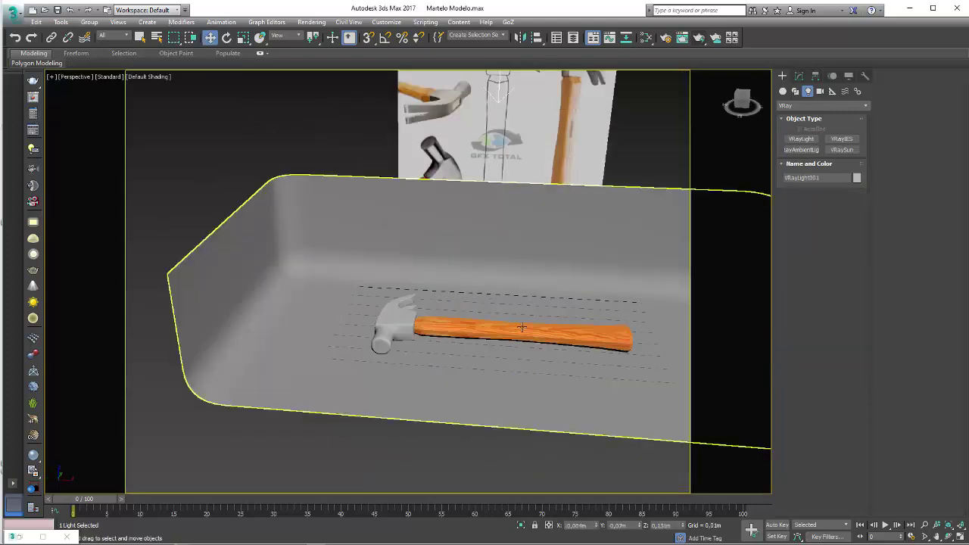
pyautogui.scroll(2, 492, 318)
pyautogui.scroll(-1, 488, 321)
pyautogui.keyDown('alt'); pyautogui.moveTo(489, 321); pyautogui.dragTo(530, 250, button='middle'); pyautogui.keyUp('alt')
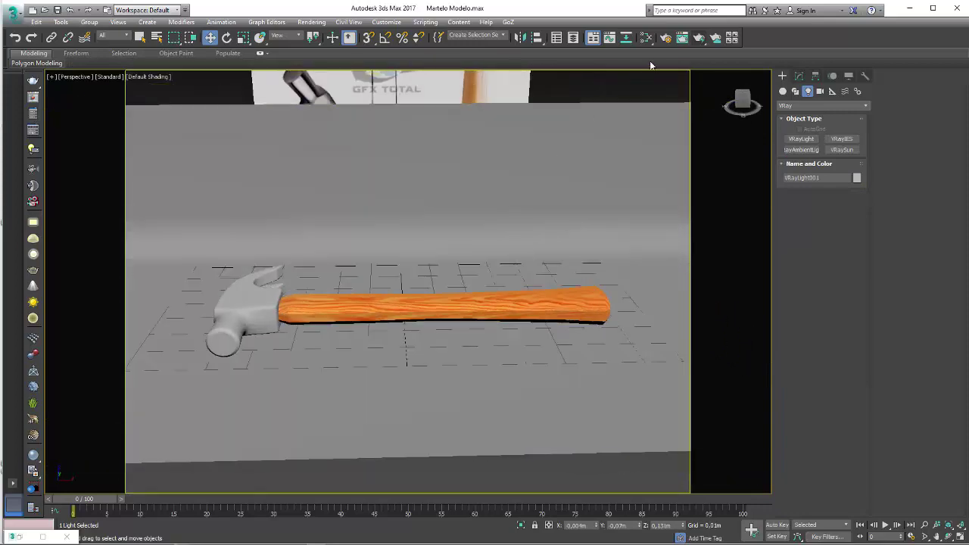
pyautogui.click(698, 40)
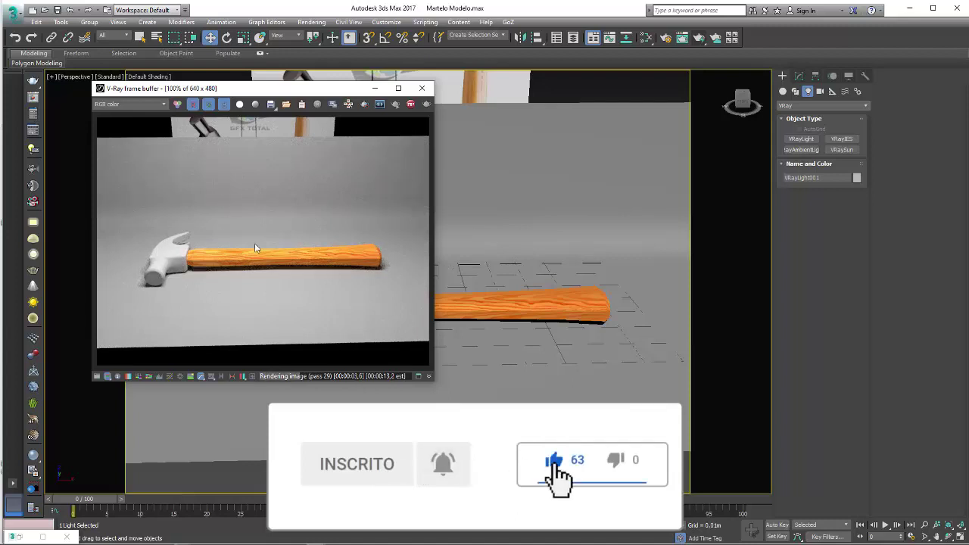
# - Lower the VRayLight001 multiplier from 30 to 20 in the Modify panel
pyautogui.scroll(-6, 545, 179)
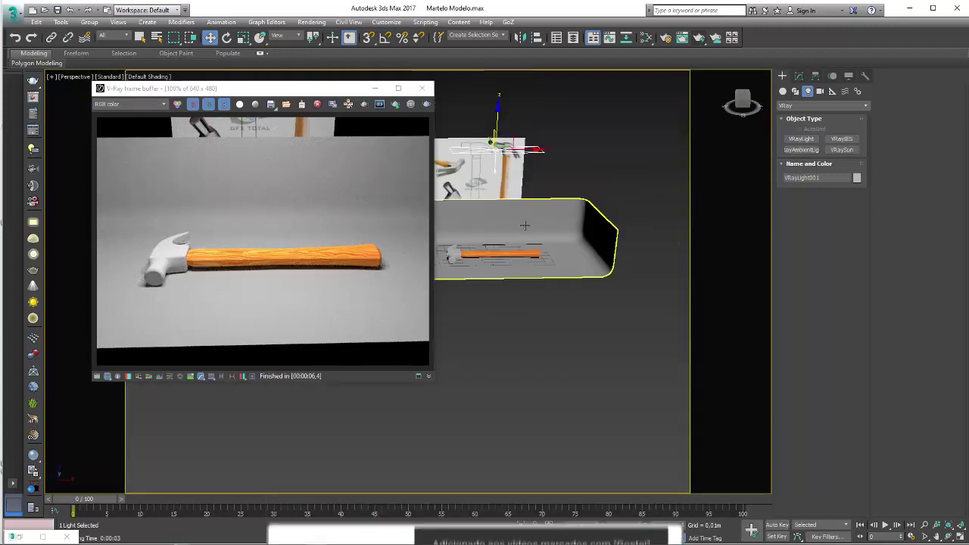
pyautogui.moveTo(577, 170)
pyautogui.mouseDown(button='middle')
pyautogui.moveTo(608, 220)
pyautogui.moveTo(628, 221)
pyautogui.mouseUp(button='middle')
pyautogui.click(799, 75)
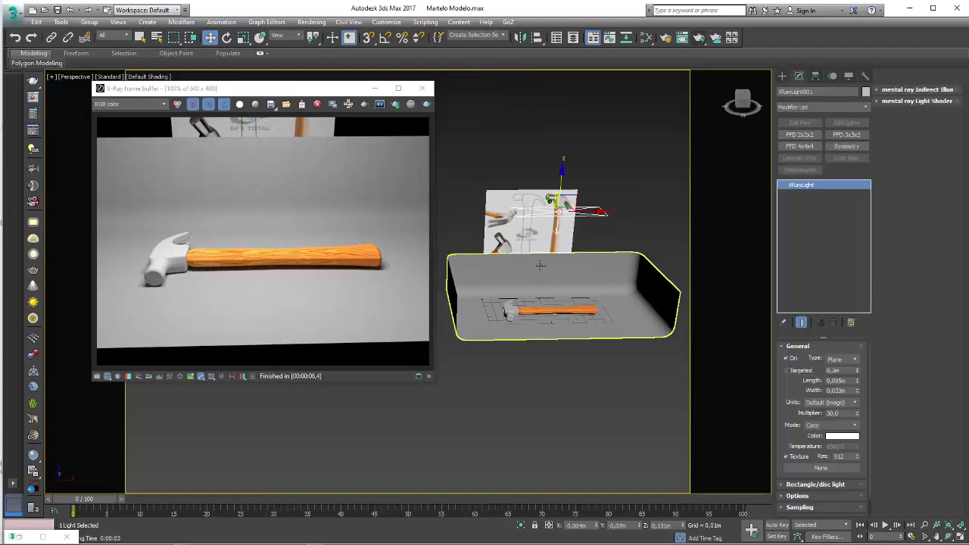
pyautogui.press('x')
# - Widen the perspective view of the backdrop and hammer, then re-render with V-Ray
pyautogui.keyDown('alt'); pyautogui.moveTo(594, 237); pyautogui.dragTo(561, 240, button='middle'); pyautogui.keyUp('alt')
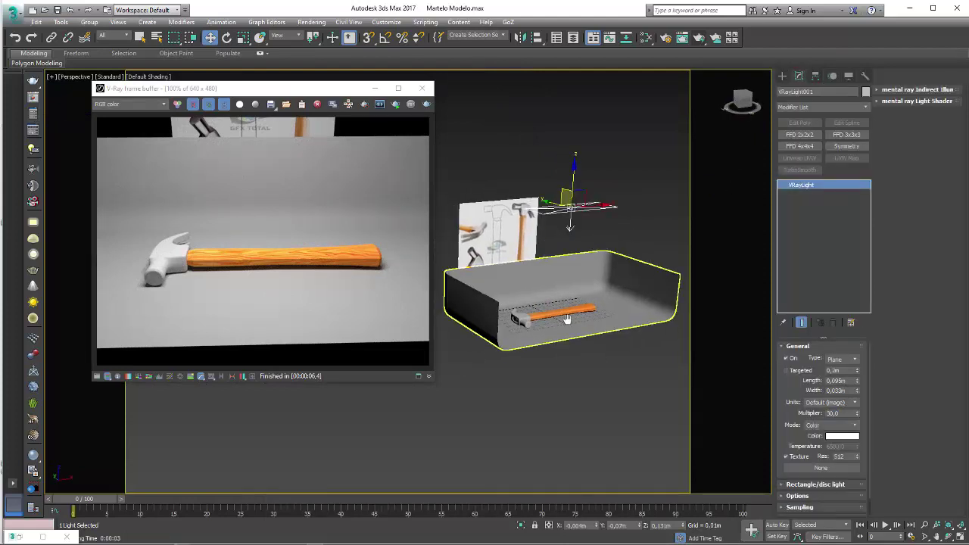
pyautogui.scroll(3, 534, 336)
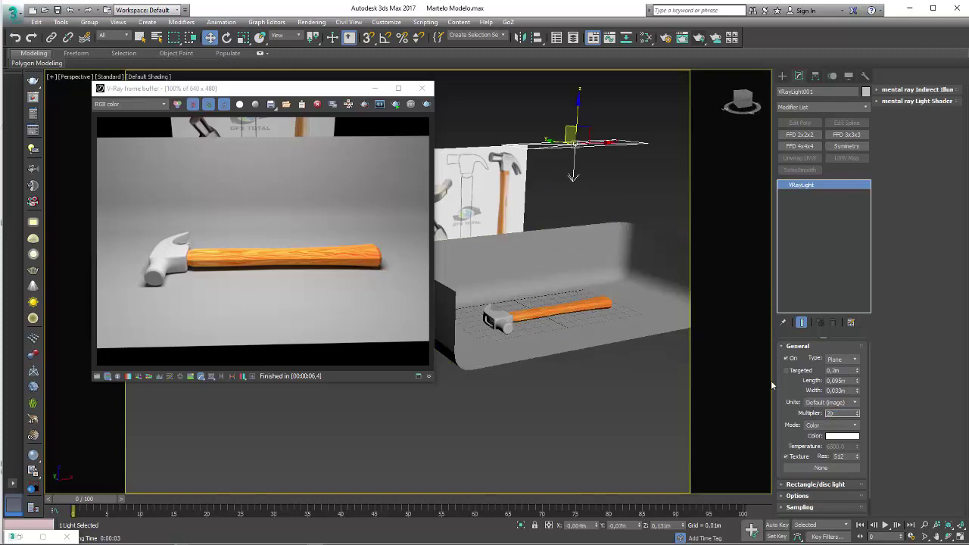
pyautogui.scroll(5, 556, 283)
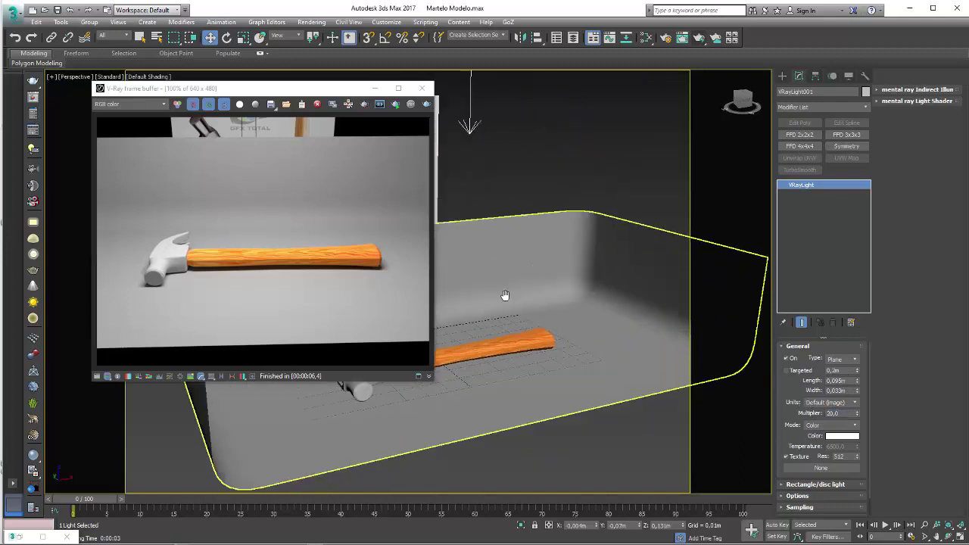
pyautogui.click(698, 37)
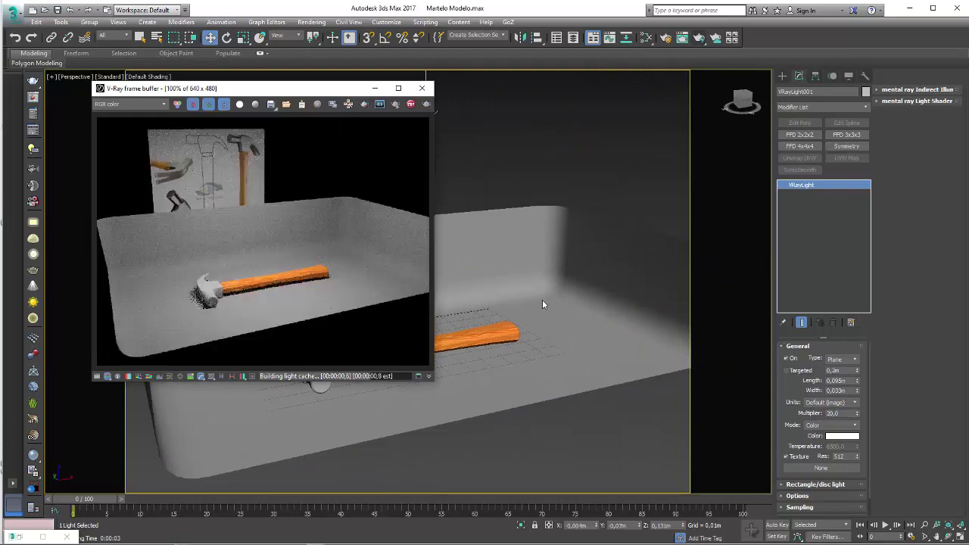